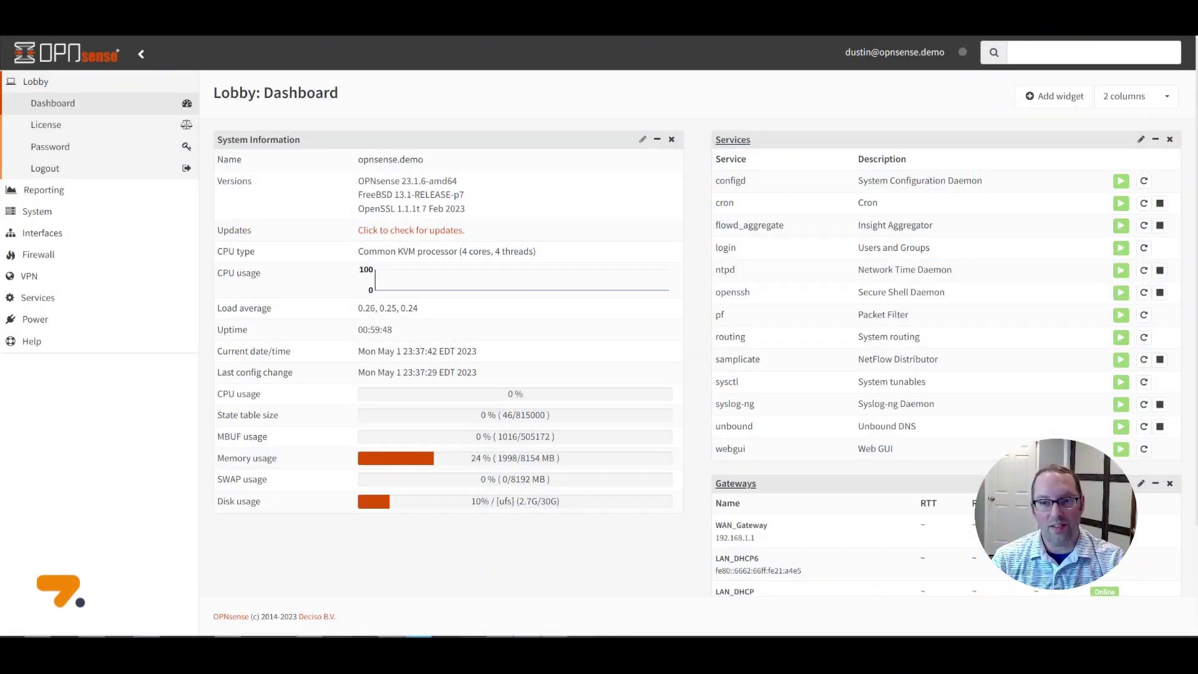
- Assign port vtnet2 as a new interface with the description DMZ
{"action": "left_click", "coordinate": [66, 234]}
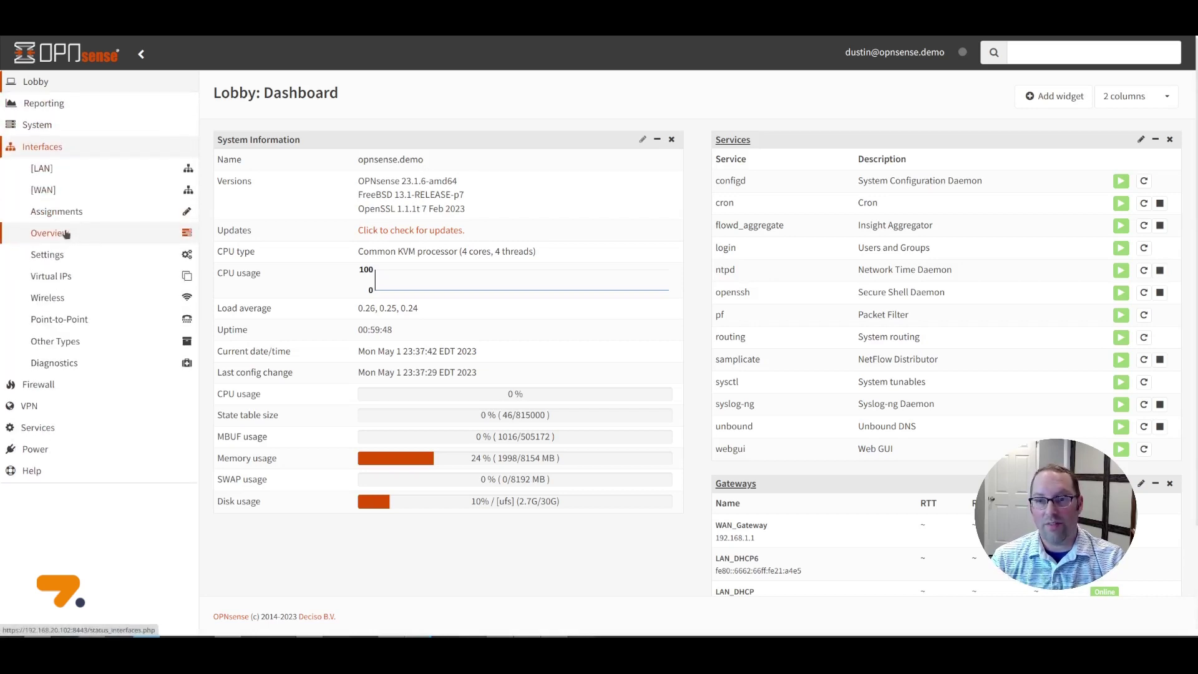
{"action": "left_click", "coordinate": [60, 215]}
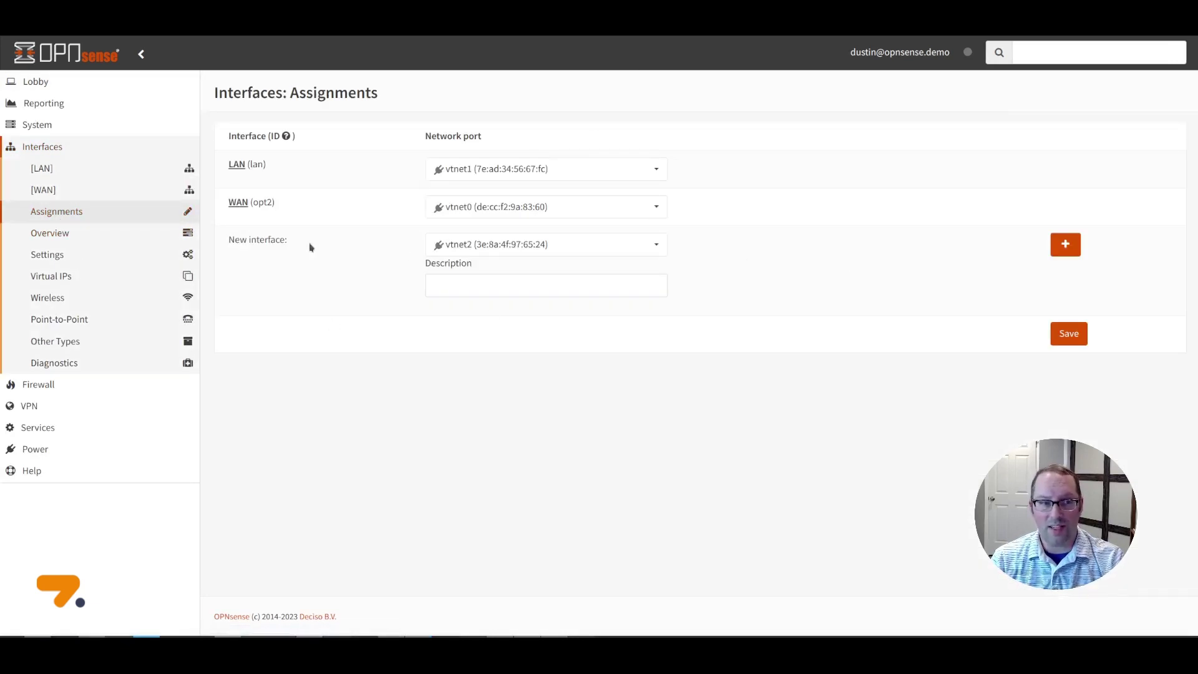
{"action": "left_click", "coordinate": [599, 249]}
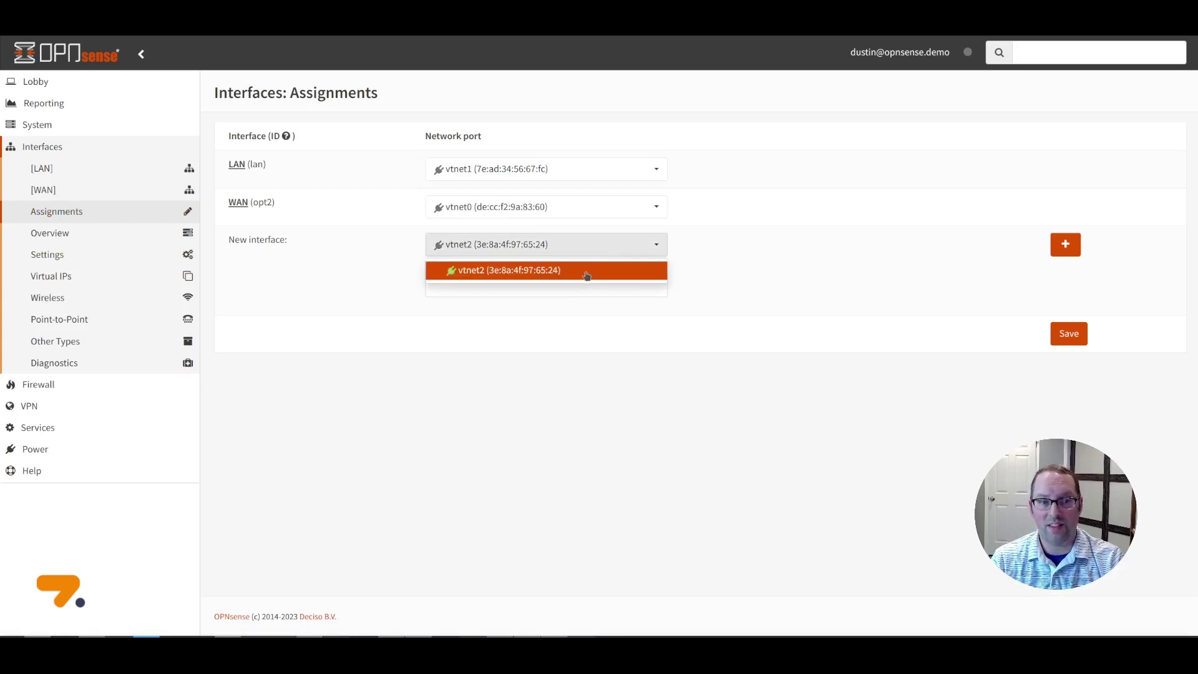
{"action": "left_click", "coordinate": [589, 270]}
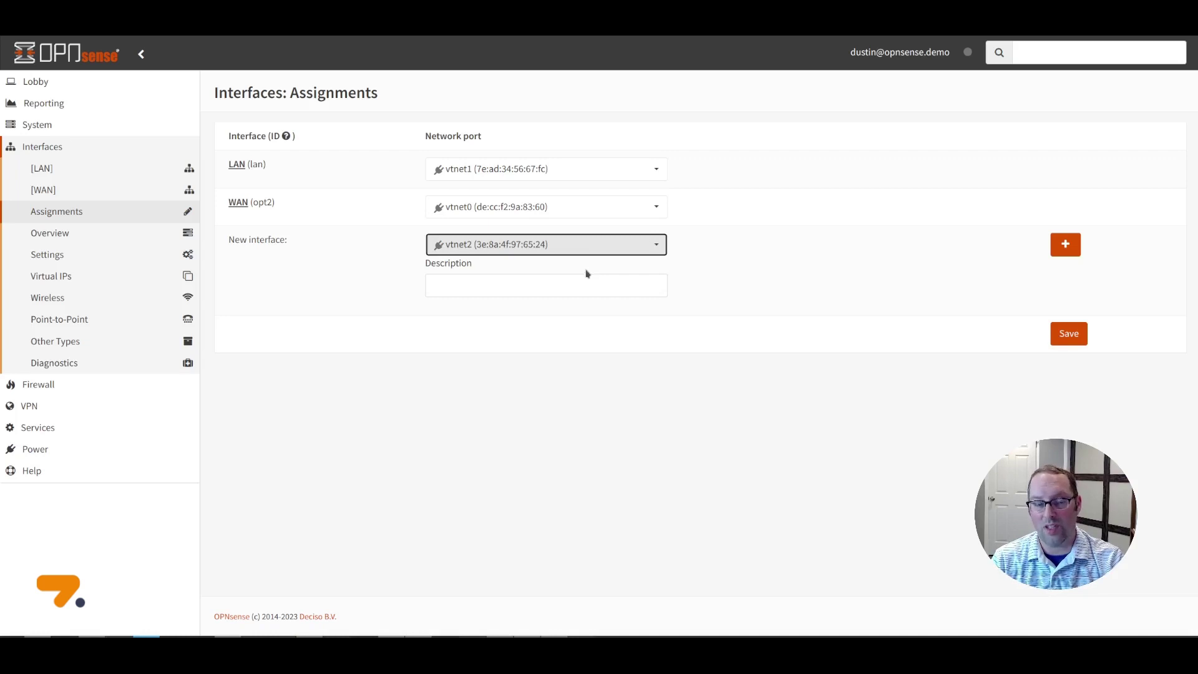
{"action": "left_click", "coordinate": [582, 283]}
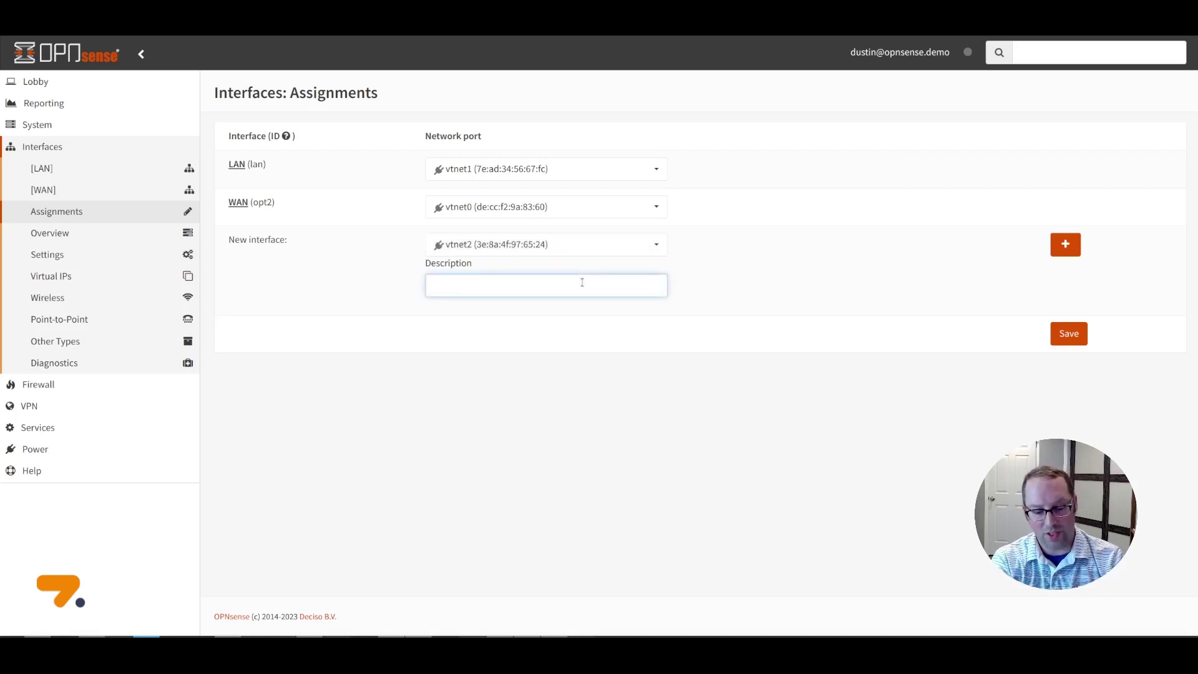
{"action": "type", "text": "DMZ"}
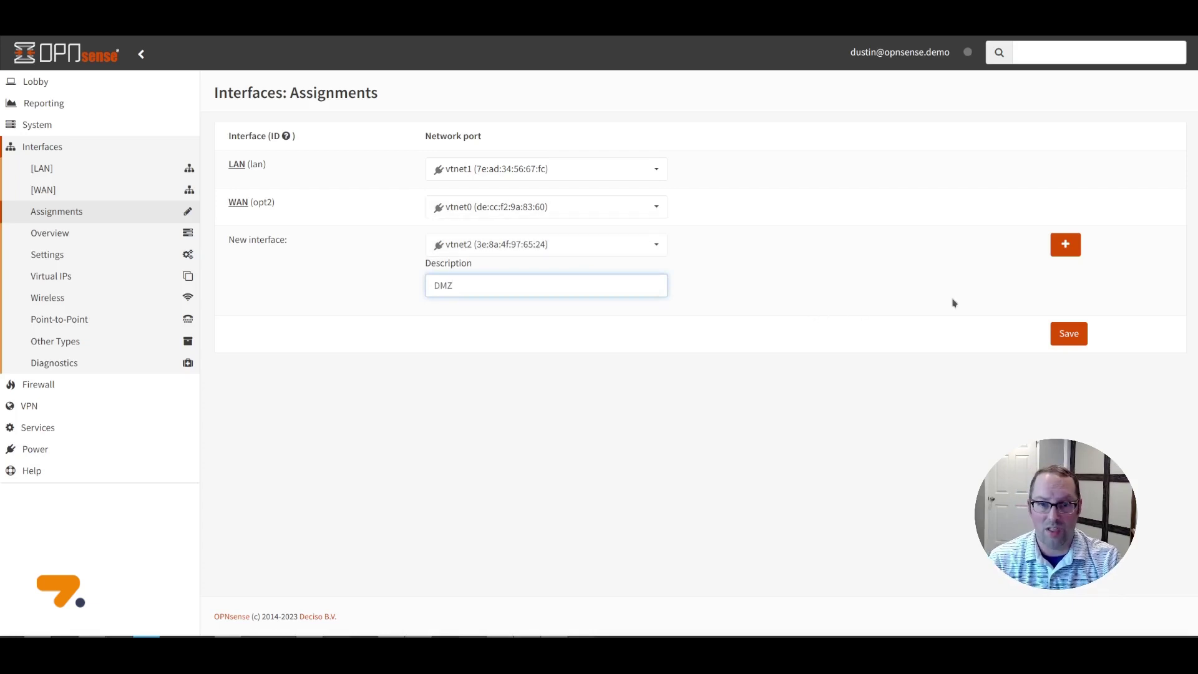
{"action": "left_click", "coordinate": [1065, 252]}
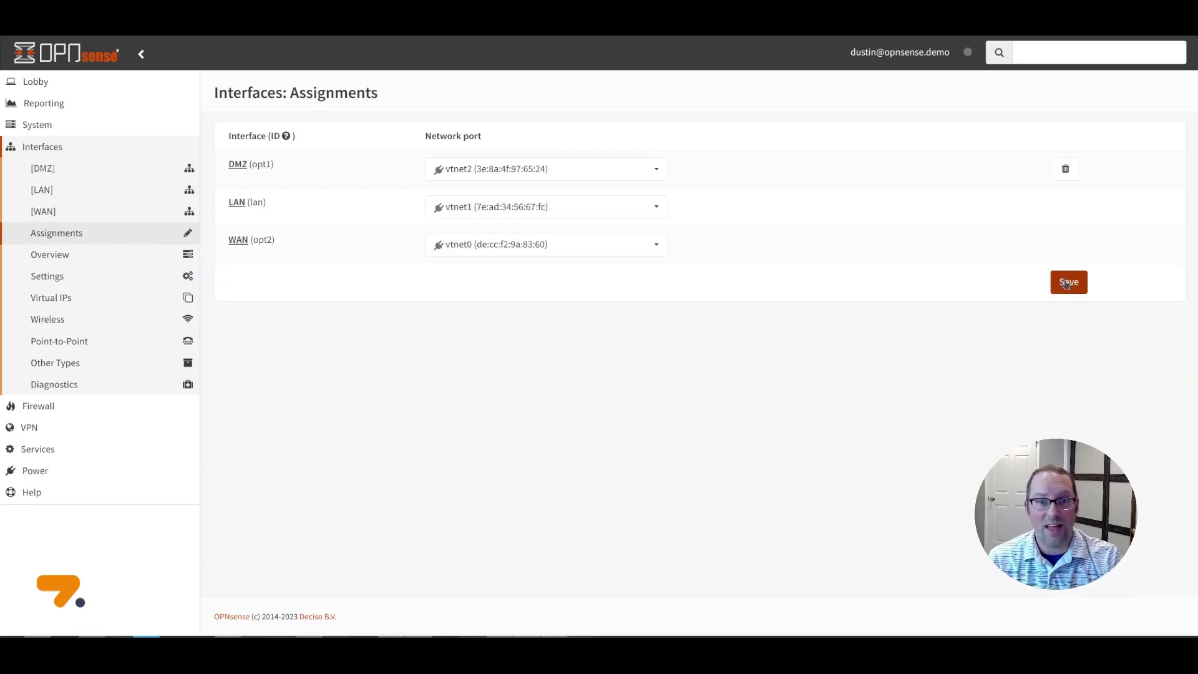
- Enable the DMZ interface and prevent its removal
{"action": "left_click", "coordinate": [44, 173]}
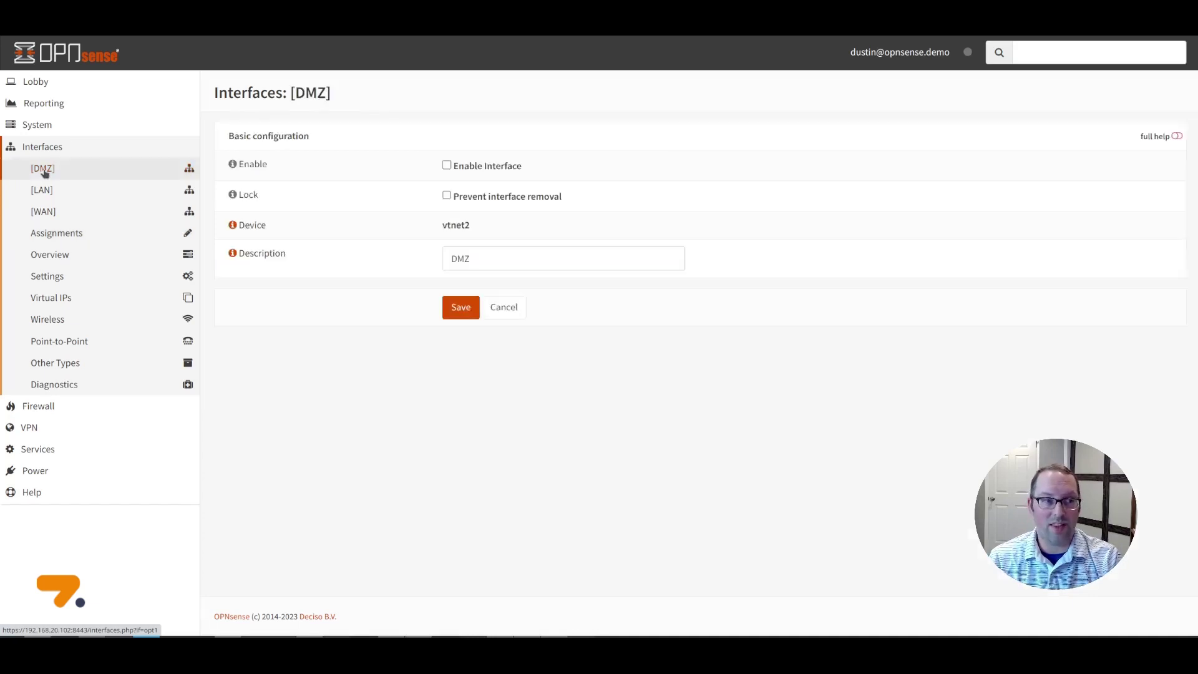
{"action": "left_click", "coordinate": [446, 166]}
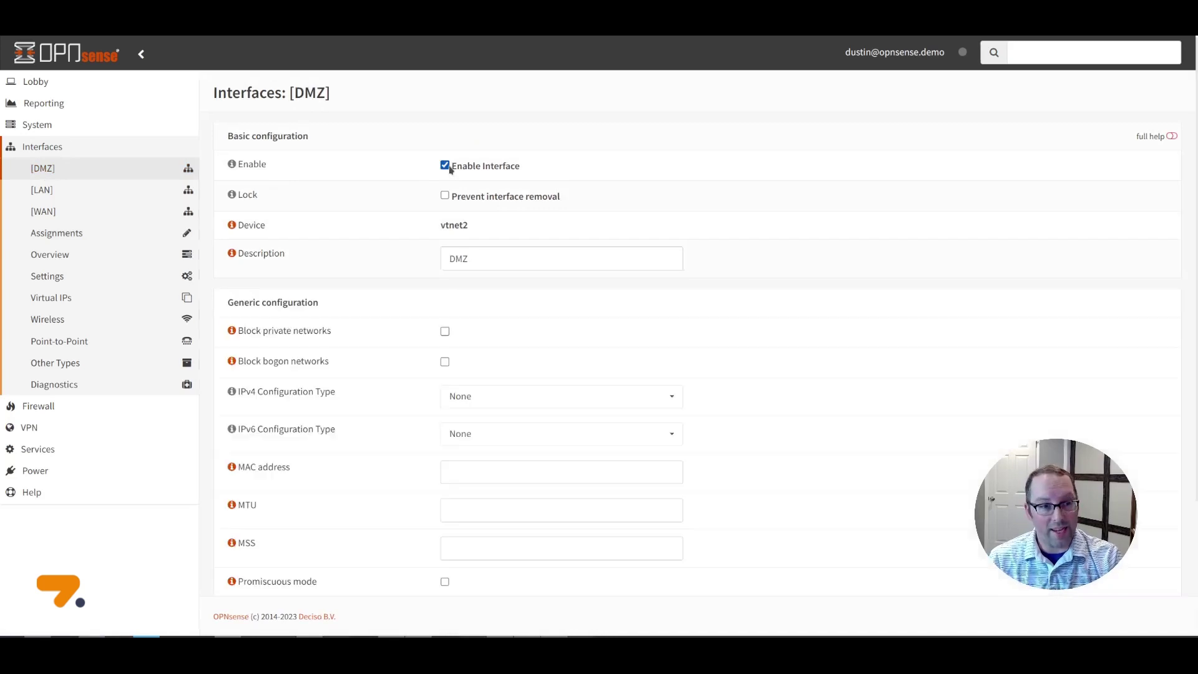
{"action": "left_click", "coordinate": [445, 196]}
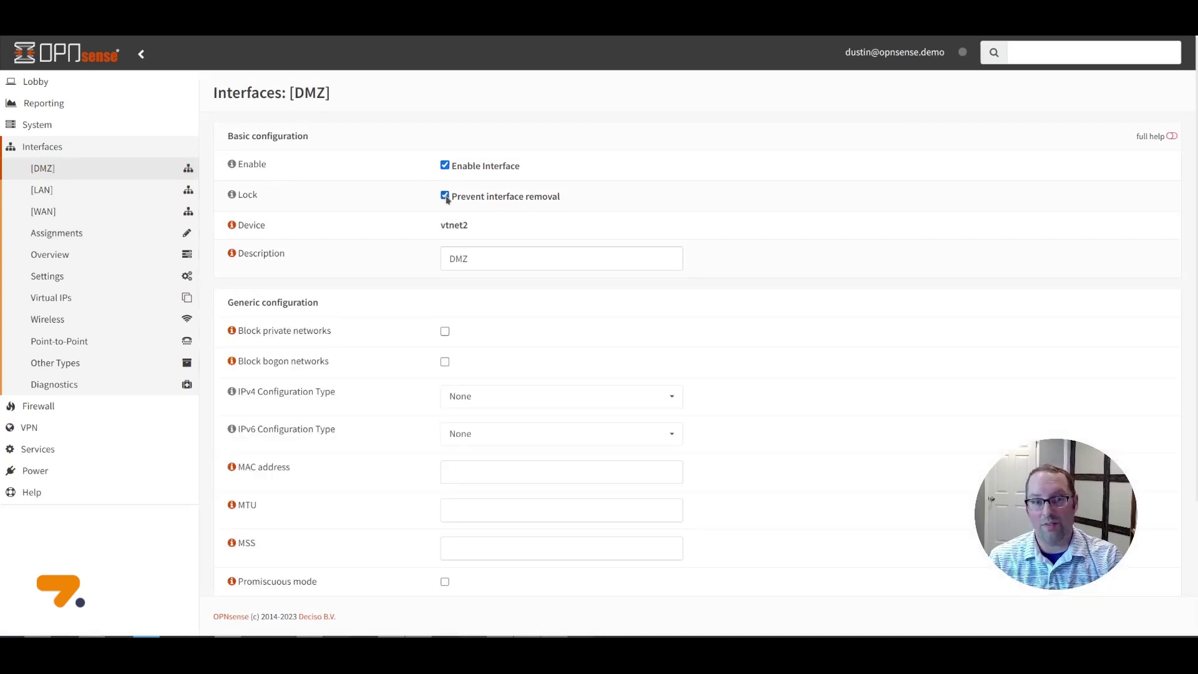
- Give DMZ the static IPv4 address 192.168.10.1/24, then save and apply
{"action": "left_click", "coordinate": [512, 400]}
{"action": "left_click", "coordinate": [503, 440]}
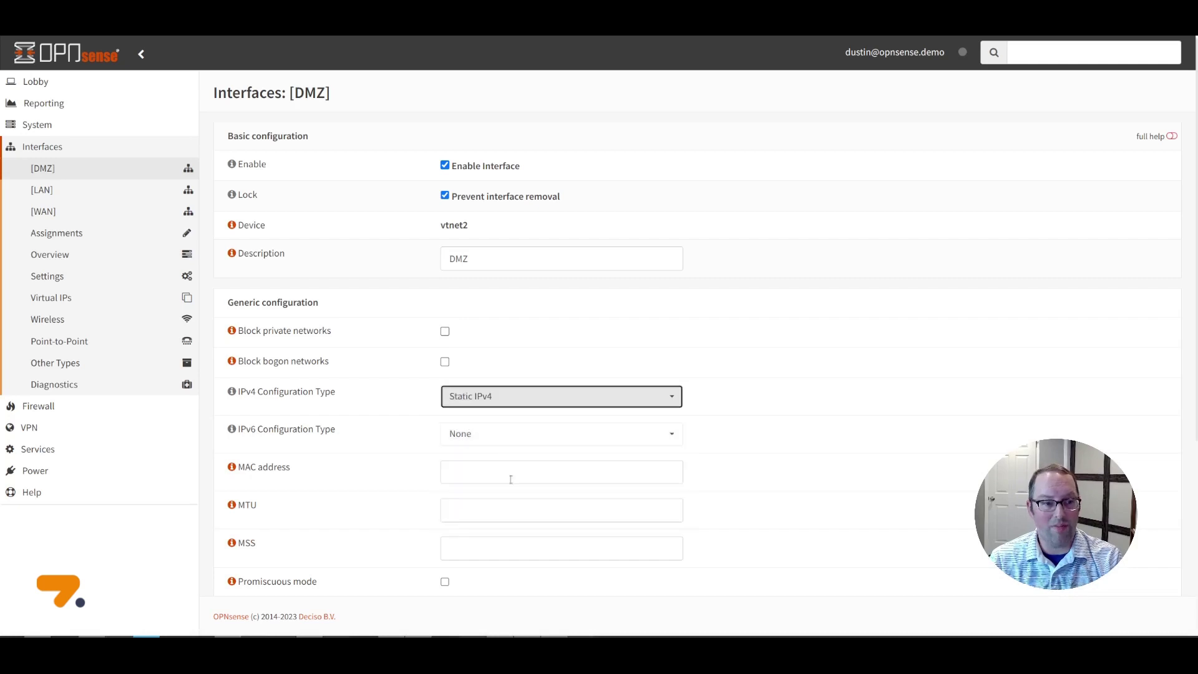
{"action": "scroll", "coordinate": [508, 480], "scroll_direction": "down", "scroll_amount": 5}
{"action": "left_click", "coordinate": [482, 476]}
{"action": "type", "text": "192.168"}
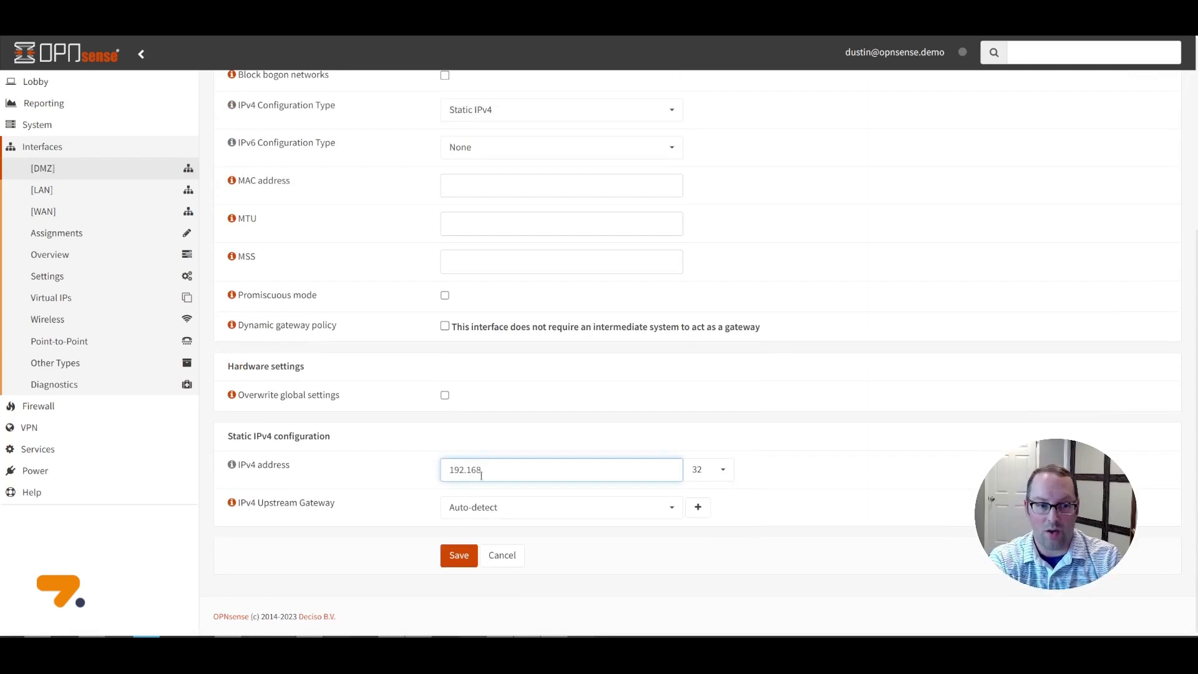
{"action": "type", "text": ".10.1"}
{"action": "left_click", "coordinate": [711, 471]}
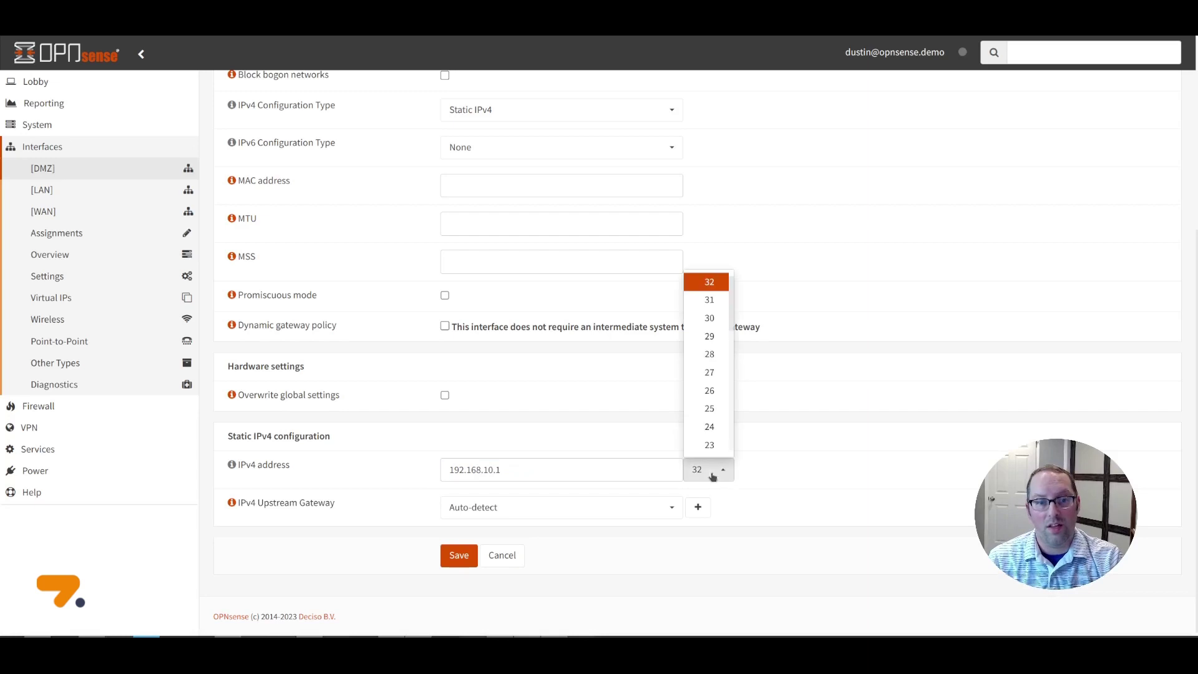
{"action": "left_click", "coordinate": [709, 426]}
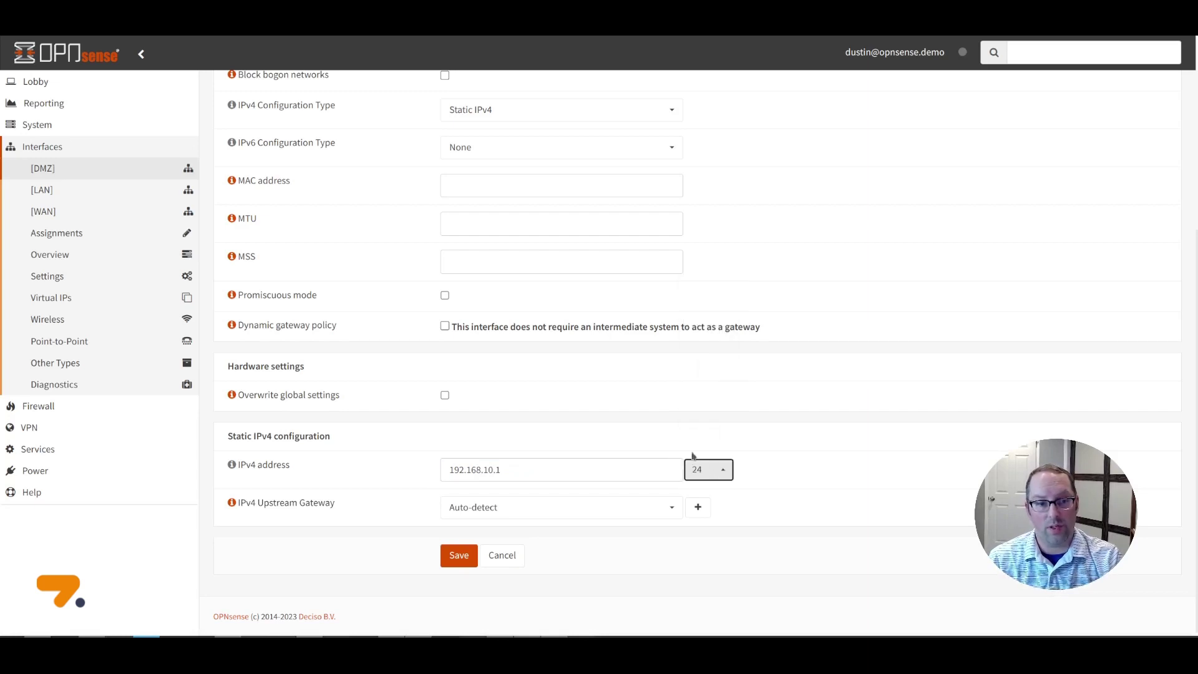
{"action": "left_click", "coordinate": [469, 559]}
{"action": "left_click", "coordinate": [1126, 151]}
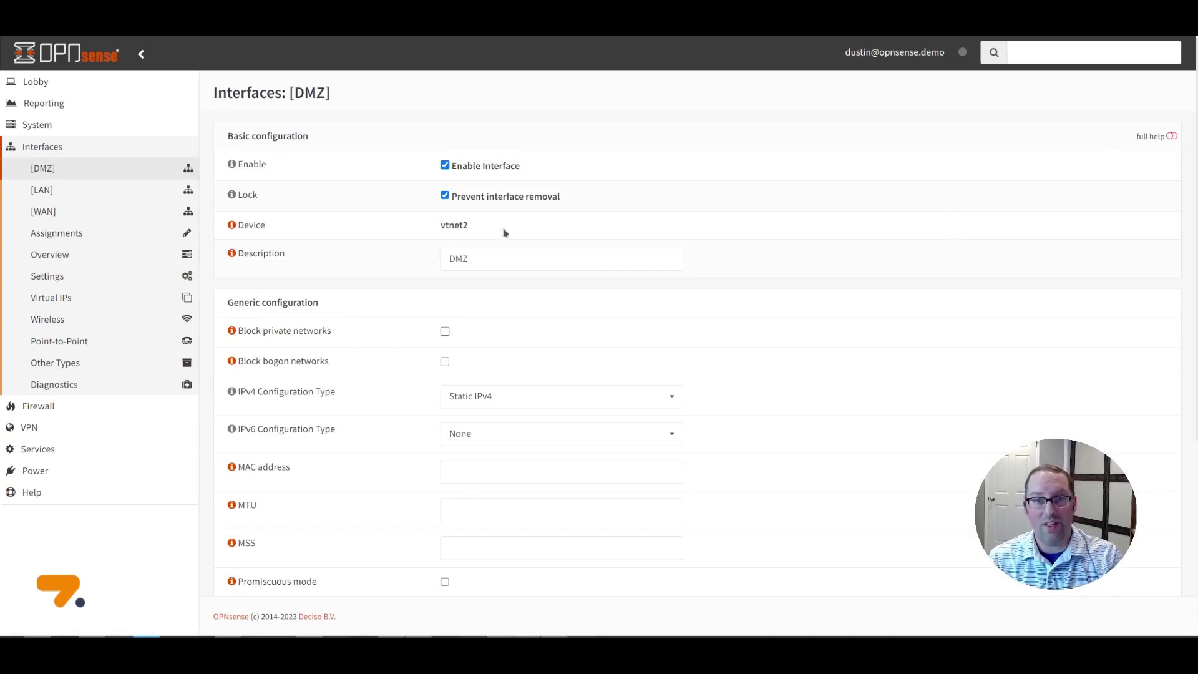
- Add VLAN tag 20 on parent vtnet1 (LAN) described GUEST, then save and apply
{"action": "left_click", "coordinate": [74, 364]}
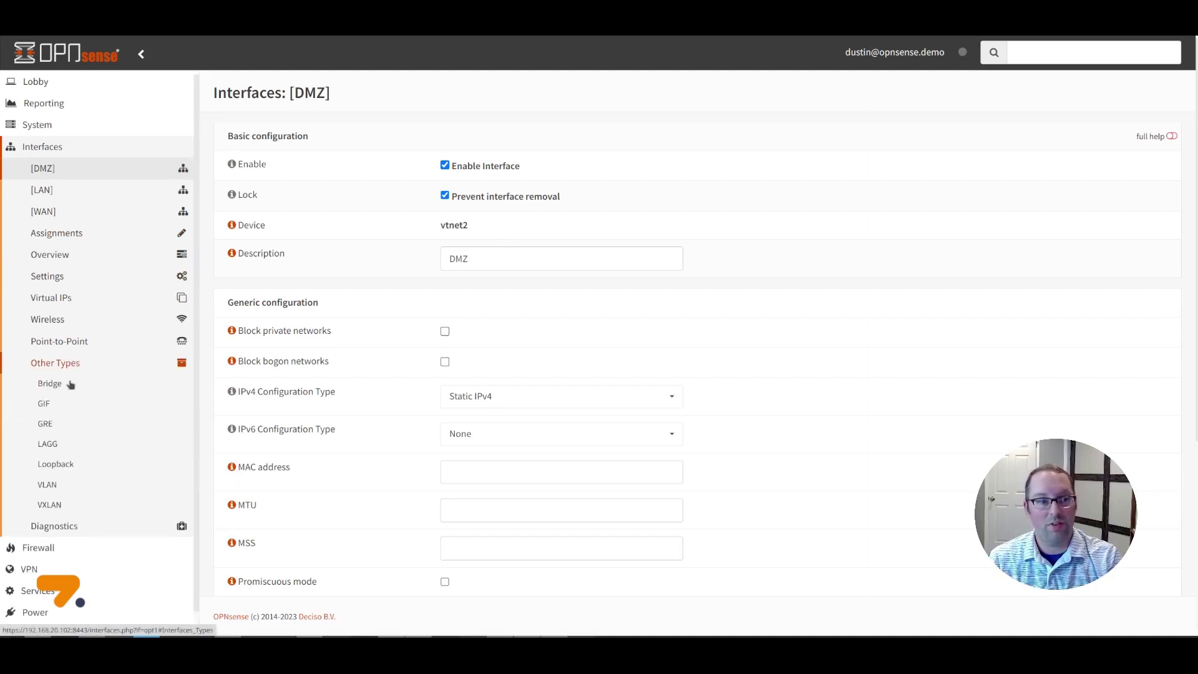
{"action": "left_click", "coordinate": [47, 486]}
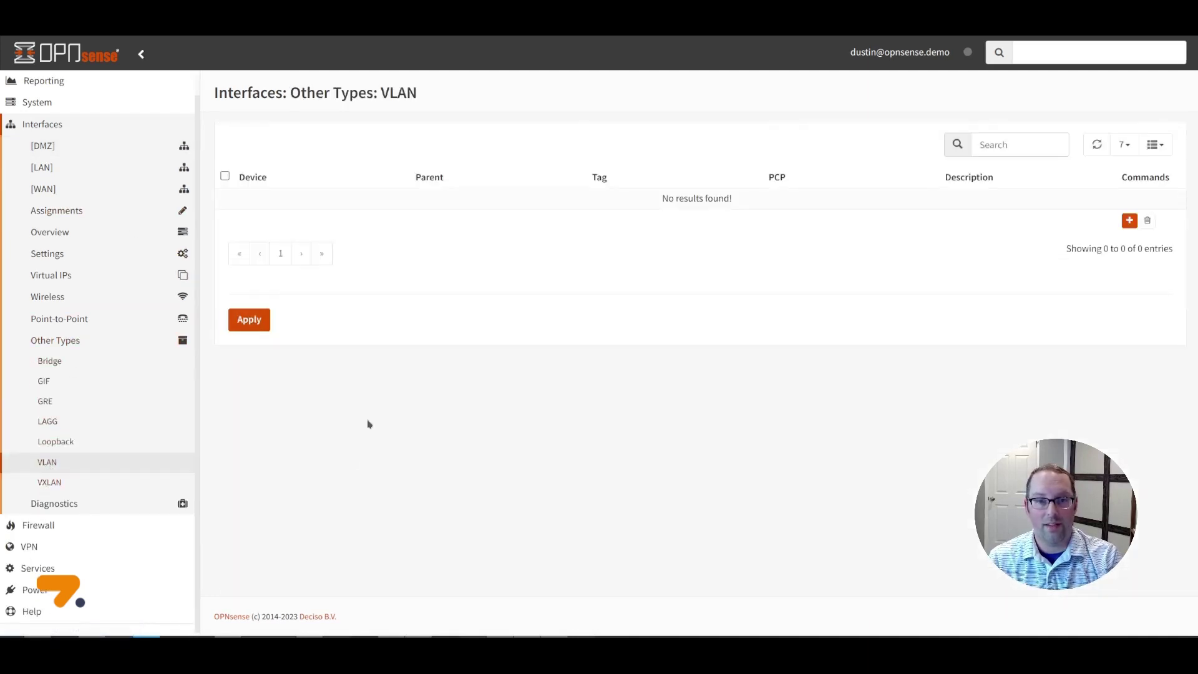
{"action": "left_click", "coordinate": [1129, 221]}
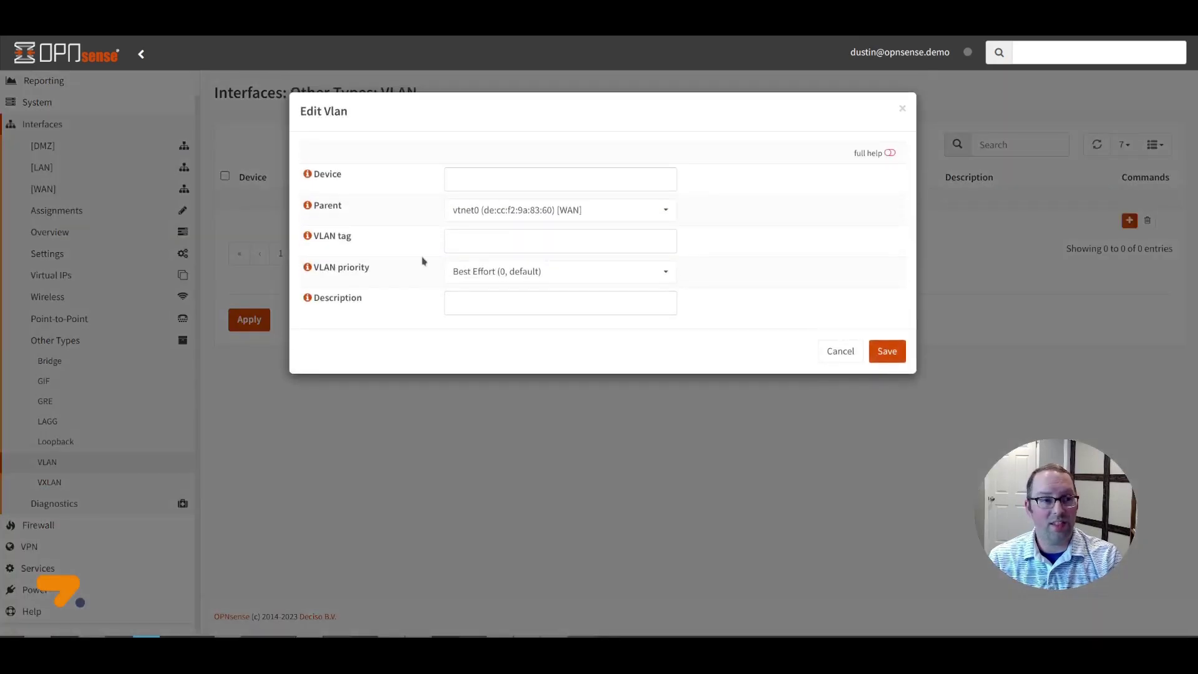
{"action": "left_click", "coordinate": [482, 212]}
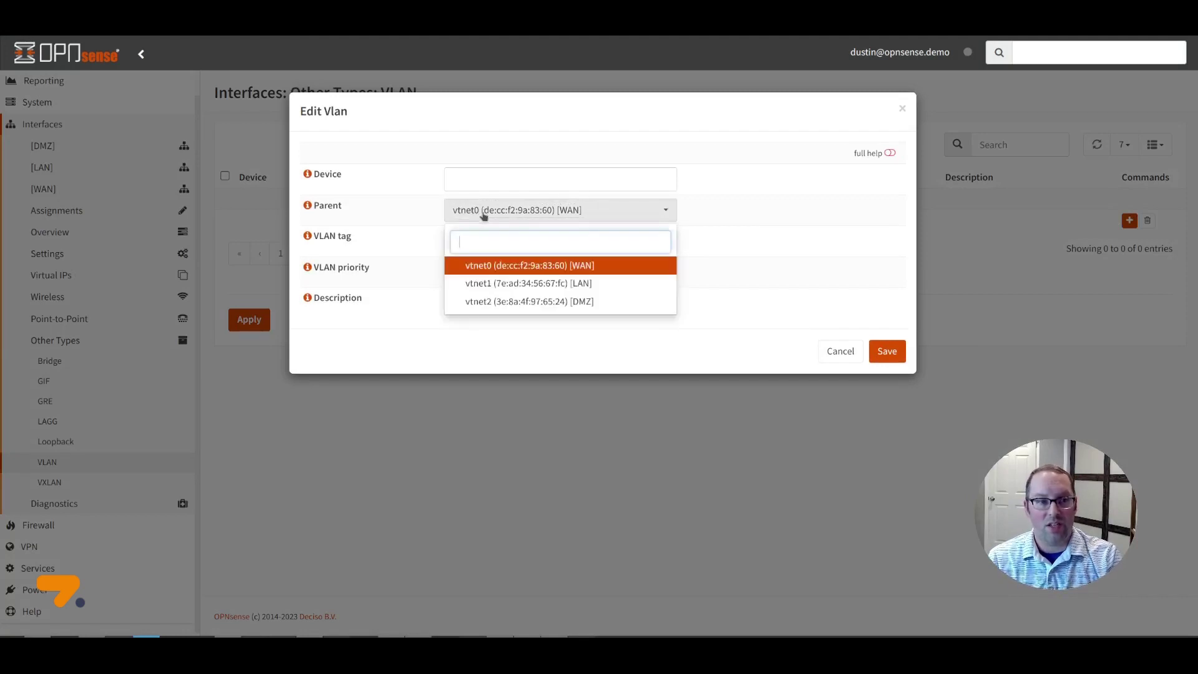
{"action": "left_click", "coordinate": [544, 284]}
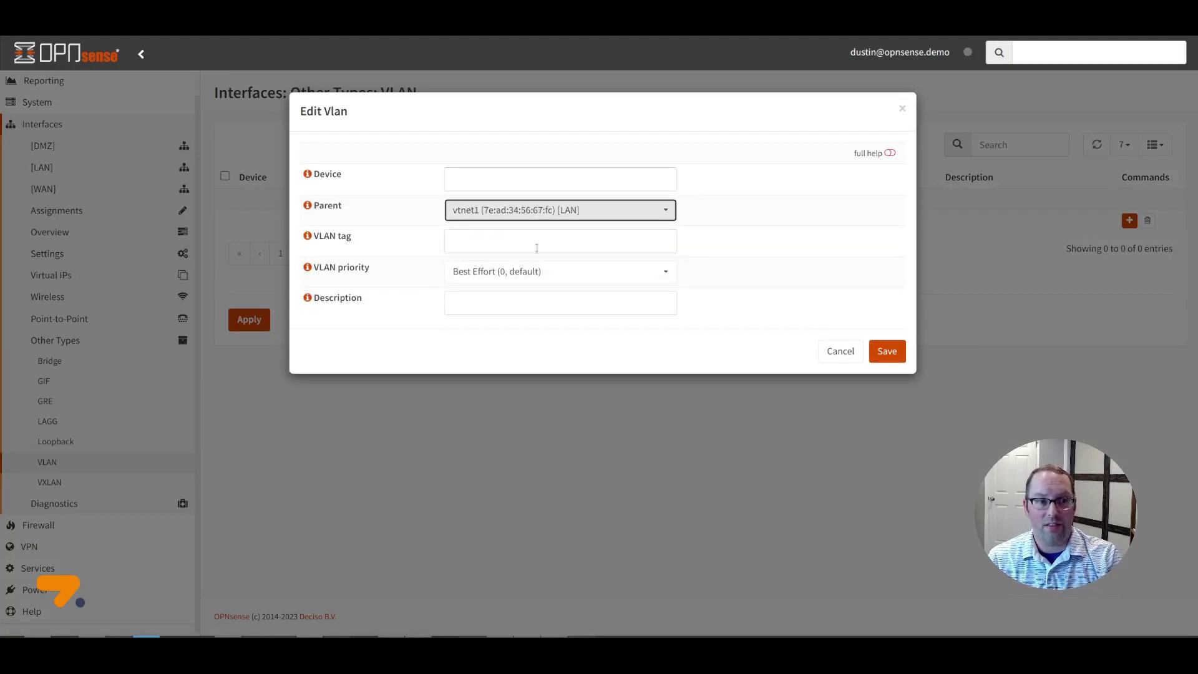
{"action": "left_click", "coordinate": [539, 243]}
{"action": "type", "text": "20"}
{"action": "left_click", "coordinate": [555, 303]}
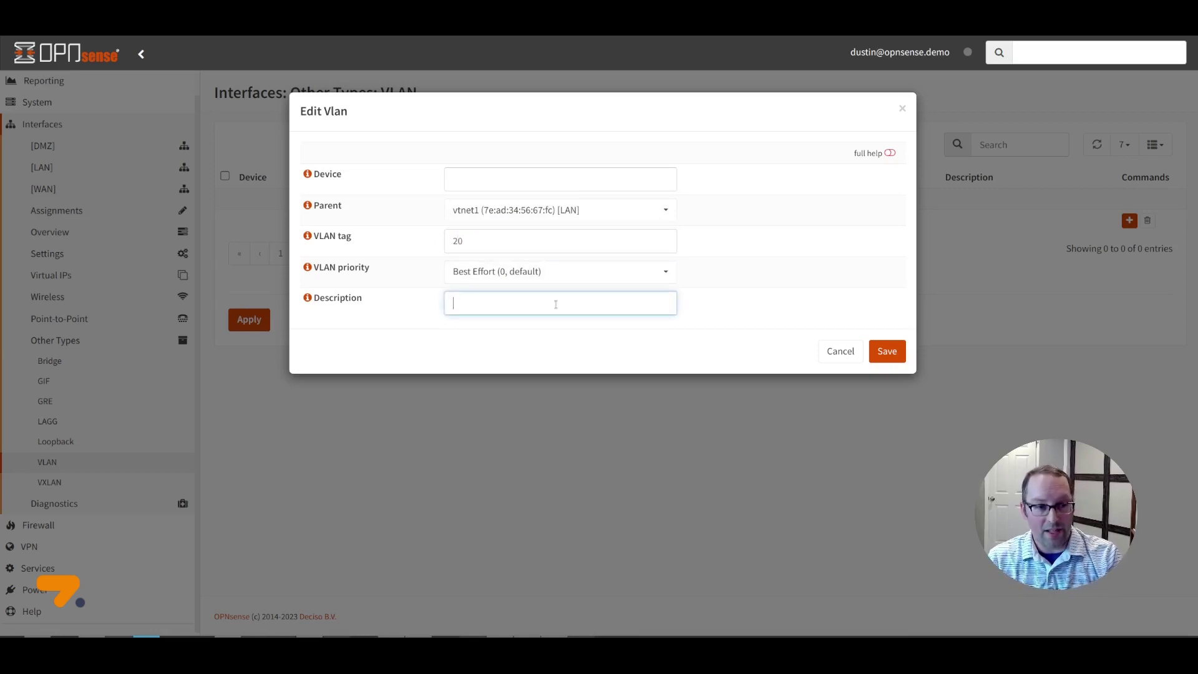
{"action": "type", "text": "GUEST"}
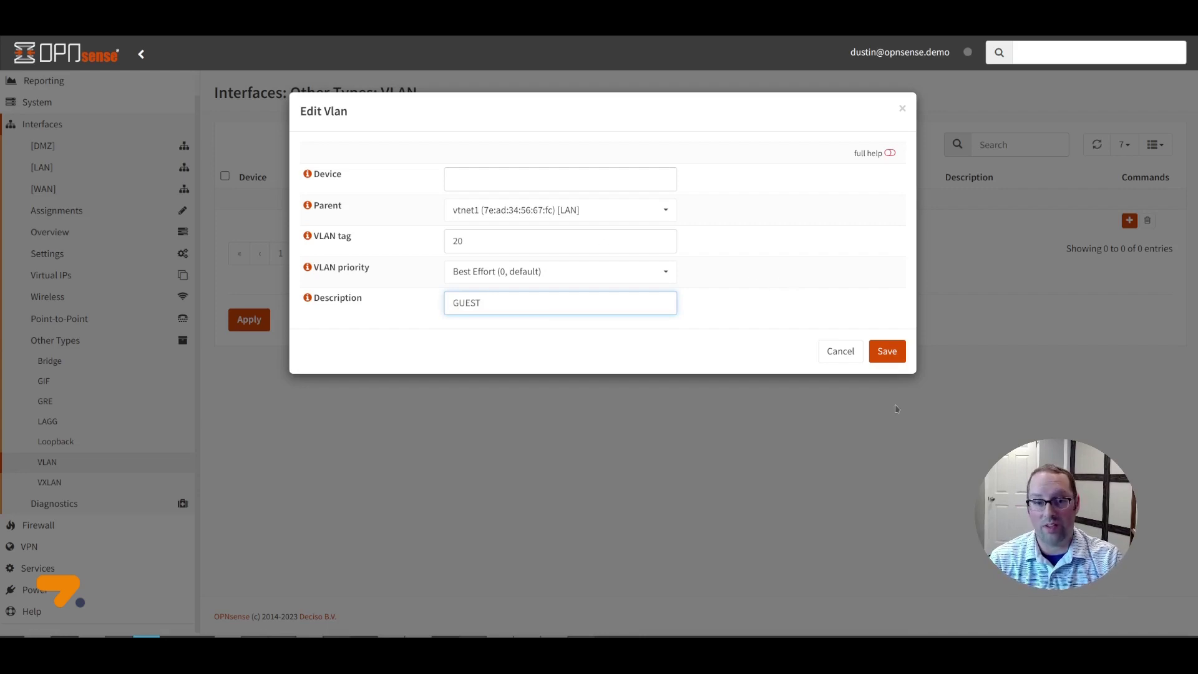
{"action": "left_click", "coordinate": [886, 353]}
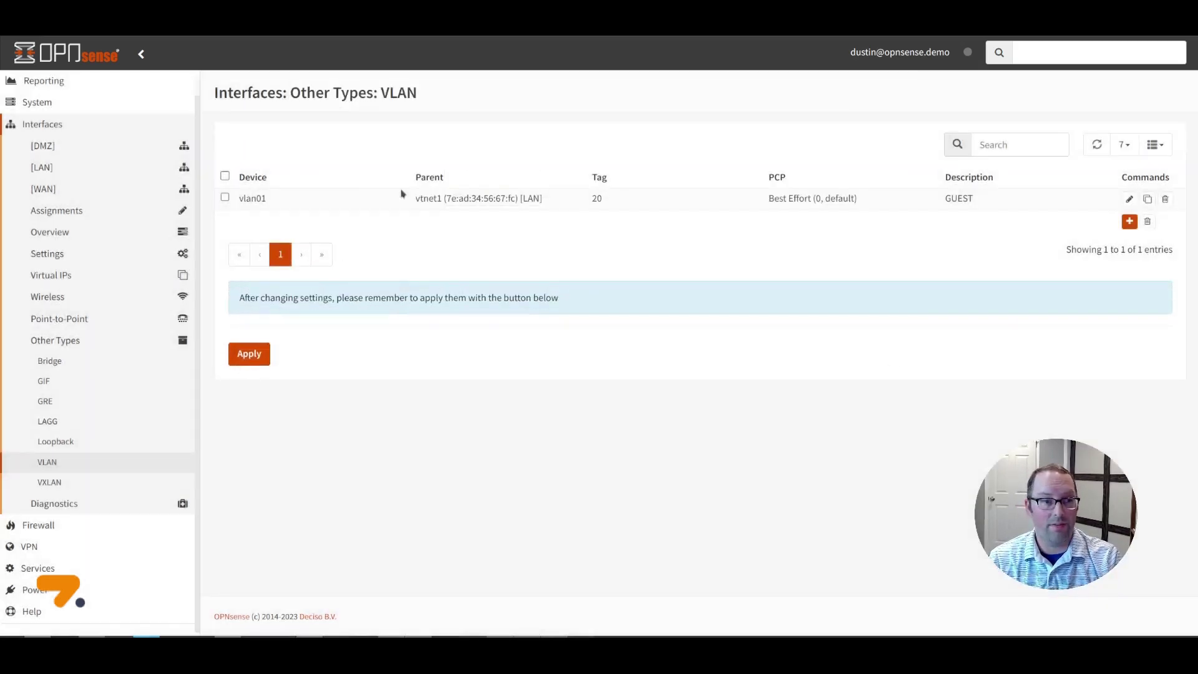
{"action": "left_click", "coordinate": [265, 348]}
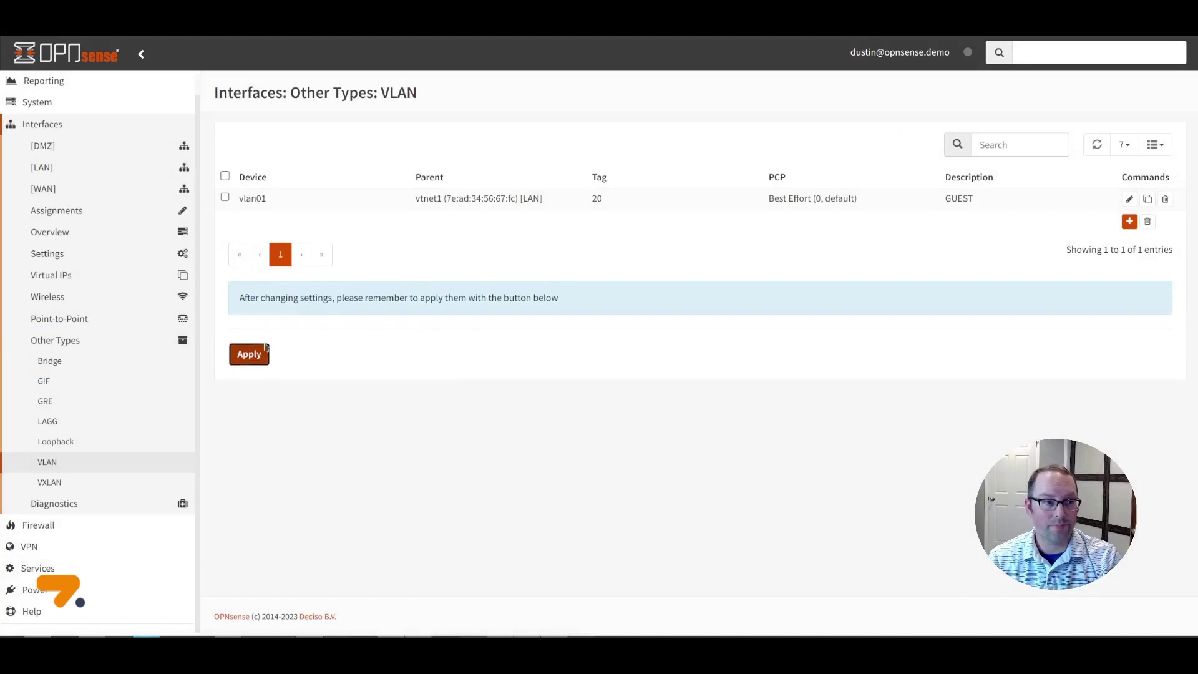
- Assign vlan01 as a new interface with the description GUEST
{"action": "left_click", "coordinate": [58, 212]}
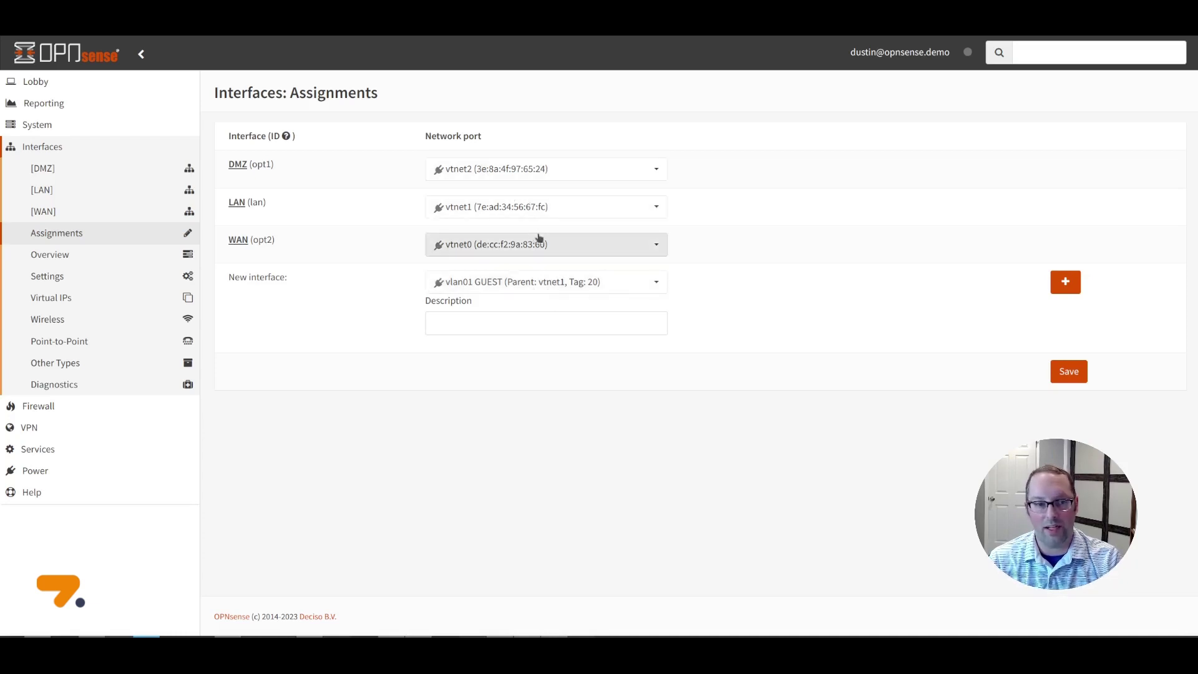
{"action": "left_click", "coordinate": [516, 286]}
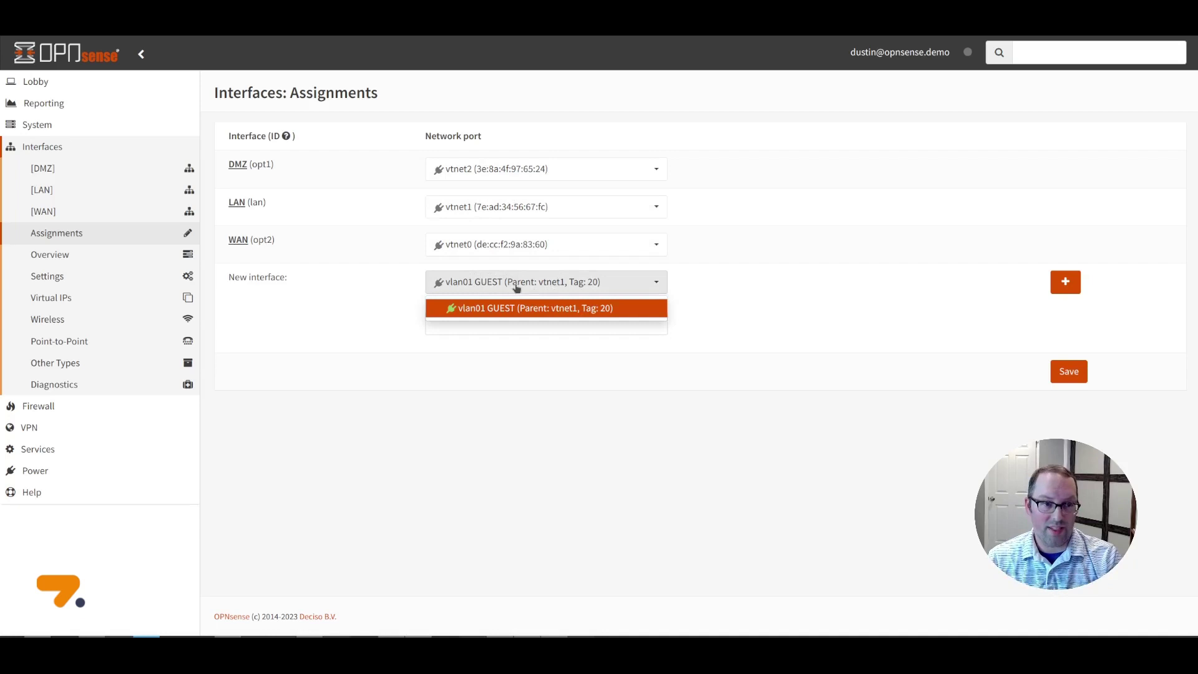
{"action": "left_click", "coordinate": [512, 315]}
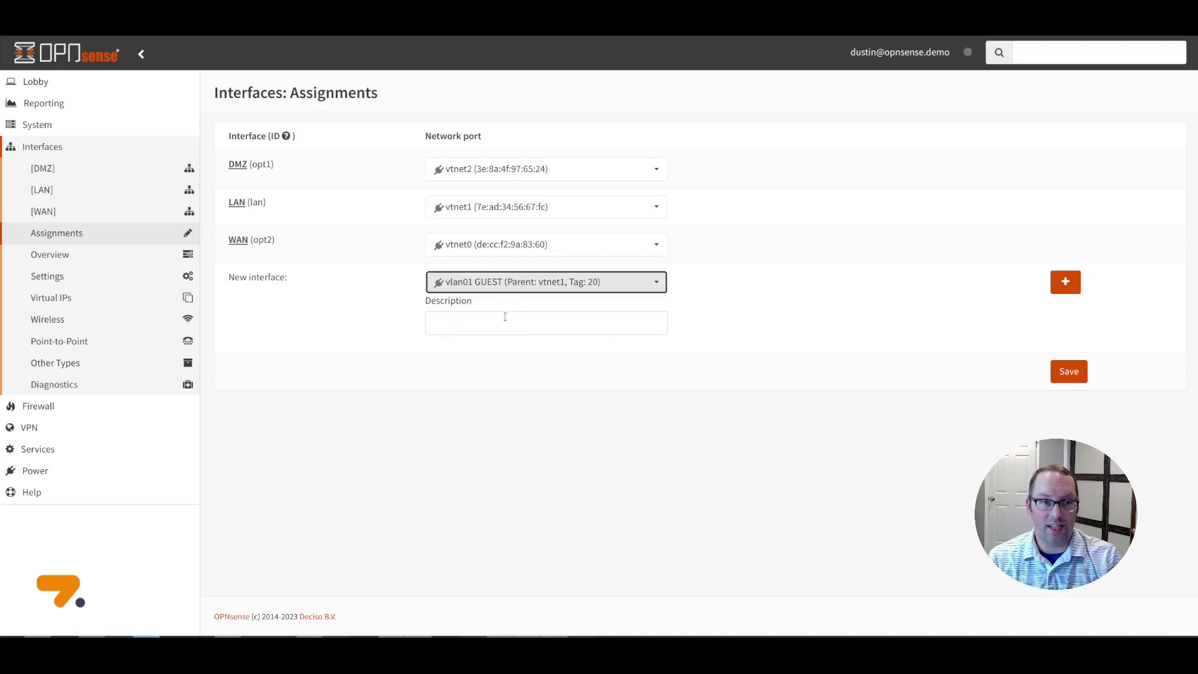
{"action": "left_click", "coordinate": [501, 323]}
{"action": "type", "text": "GUEST"}
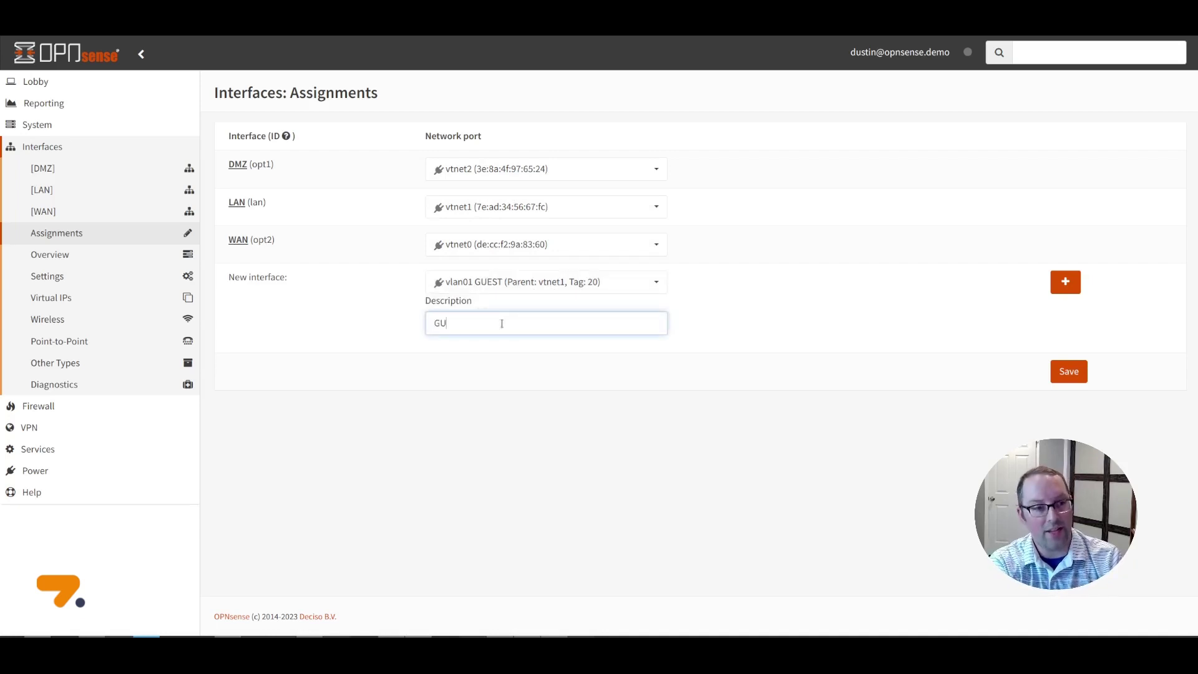
{"action": "left_click", "coordinate": [1076, 283]}
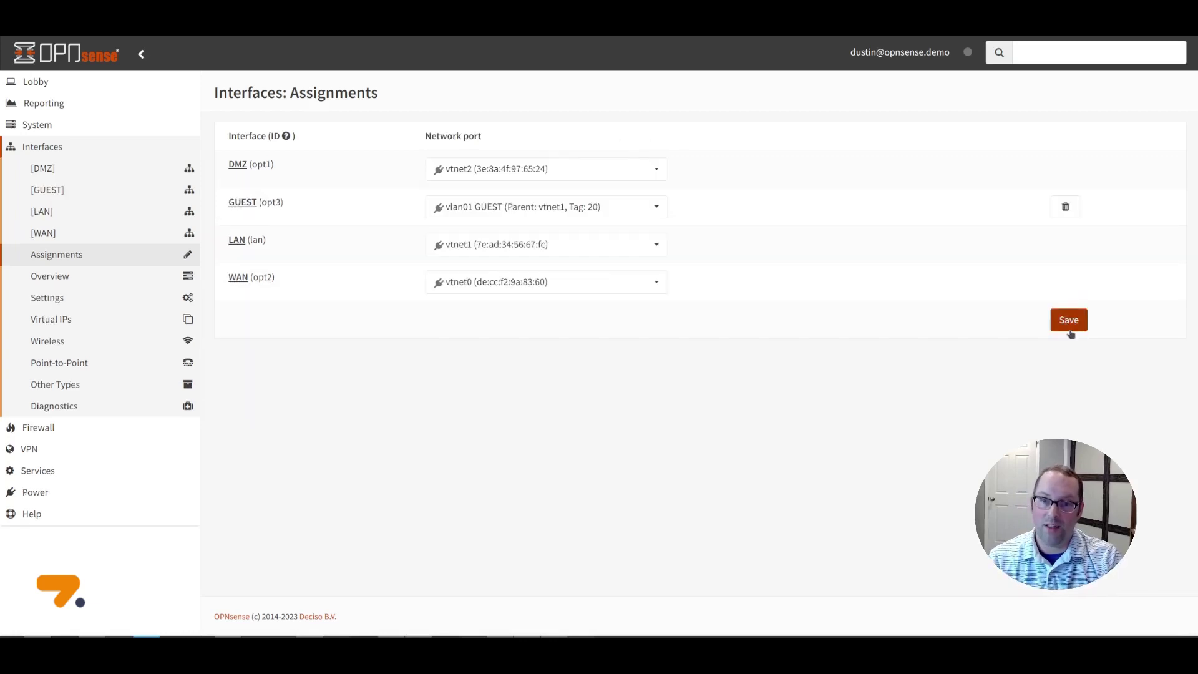
- Save the interface assignments and enable the GUEST interface
{"action": "left_click", "coordinate": [1070, 330]}
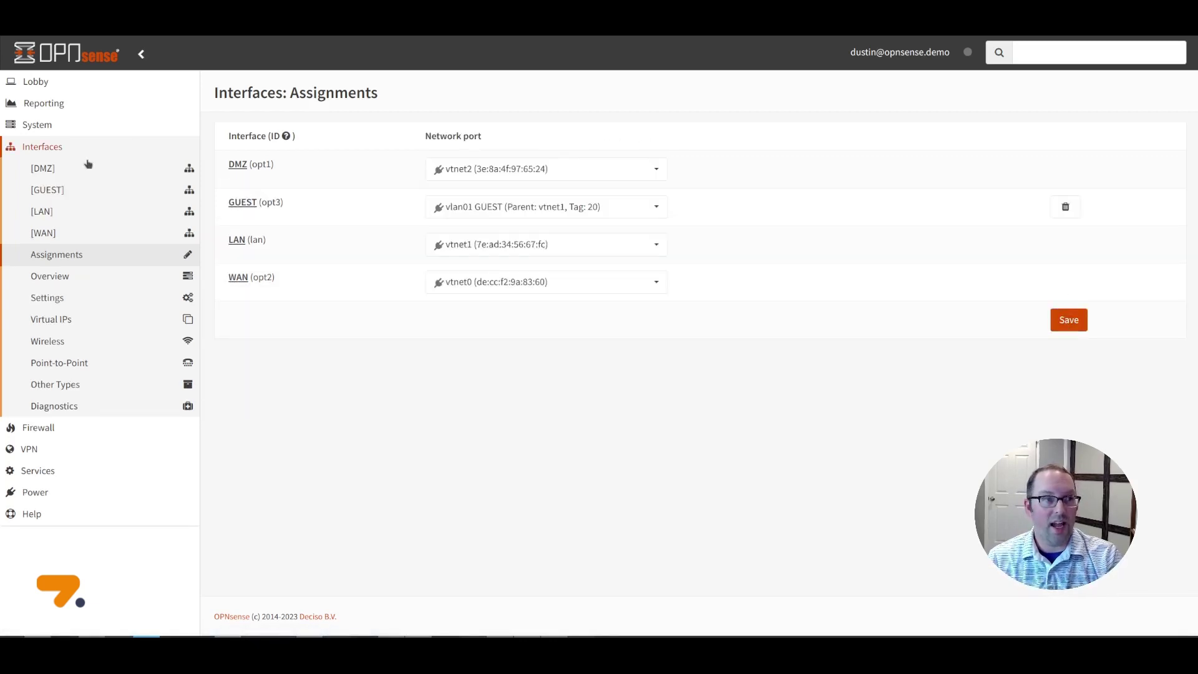
{"action": "left_click", "coordinate": [60, 193]}
{"action": "left_click", "coordinate": [446, 165]}
- Lock GUEST against removal, set static IPv4 192.167.20.1/24, then save and apply
{"action": "left_click", "coordinate": [445, 195]}
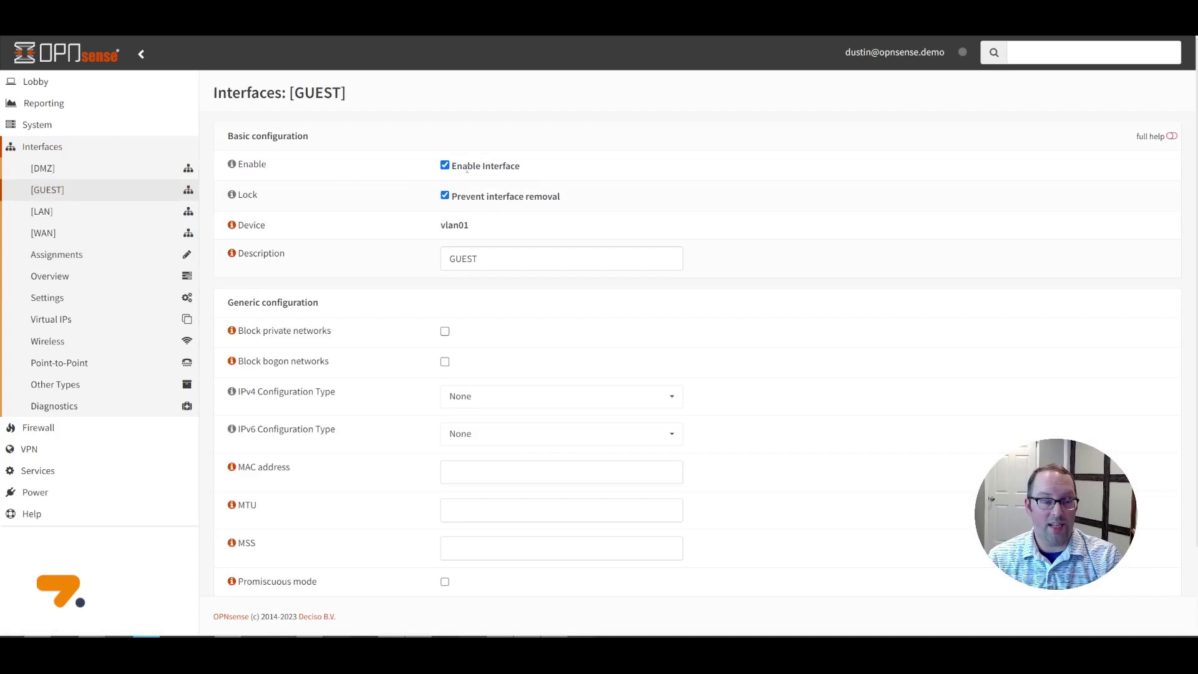
{"action": "left_click", "coordinate": [532, 396]}
{"action": "left_click", "coordinate": [528, 441]}
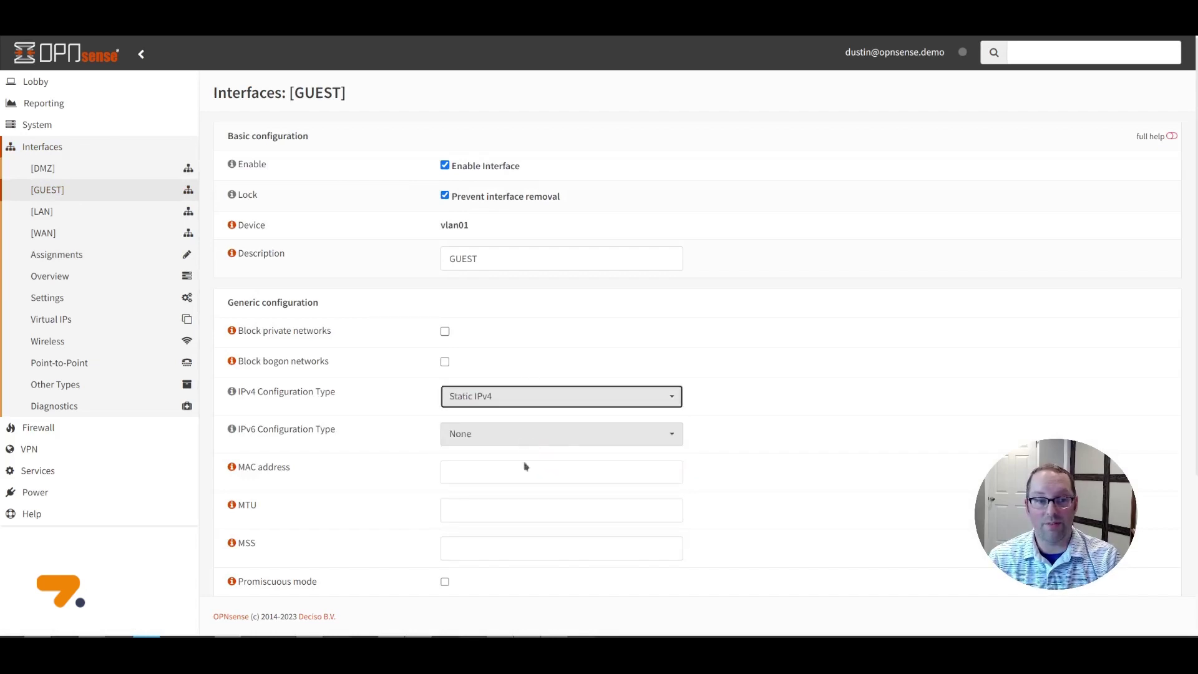
{"action": "scroll", "coordinate": [492, 543], "scroll_direction": "down", "scroll_amount": 3}
{"action": "left_click", "coordinate": [480, 474]}
{"action": "type", "text": "192.167"}
{"action": "type", "text": ".20.1"}
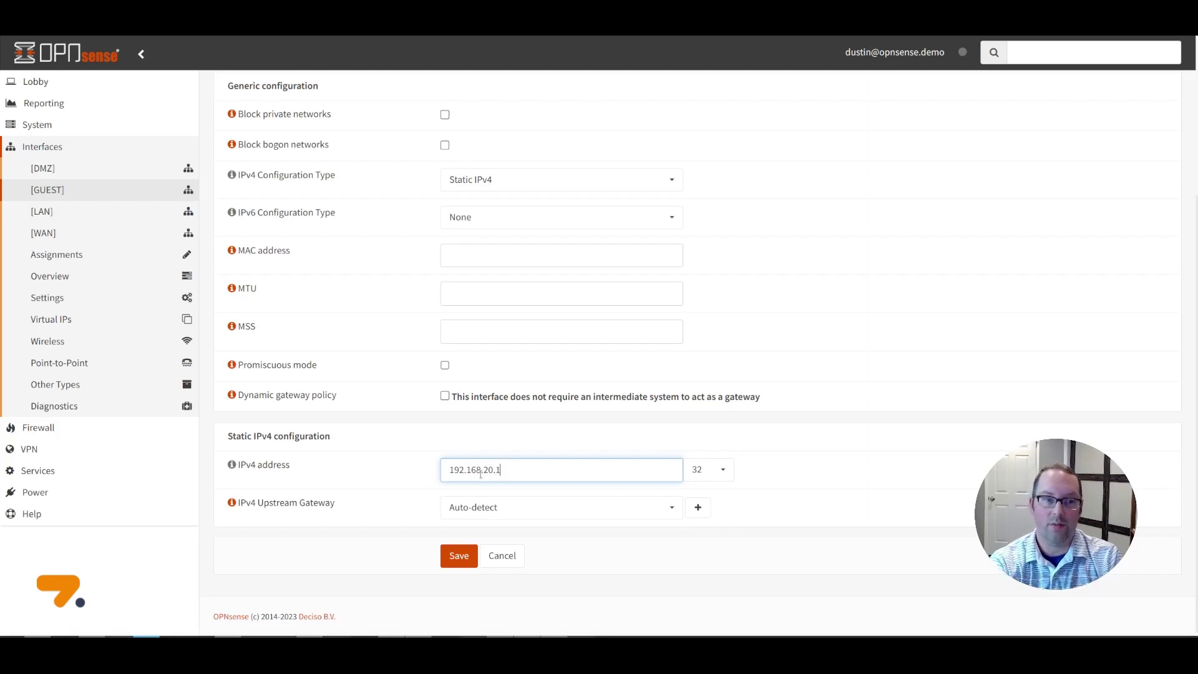
{"action": "left_click", "coordinate": [722, 470]}
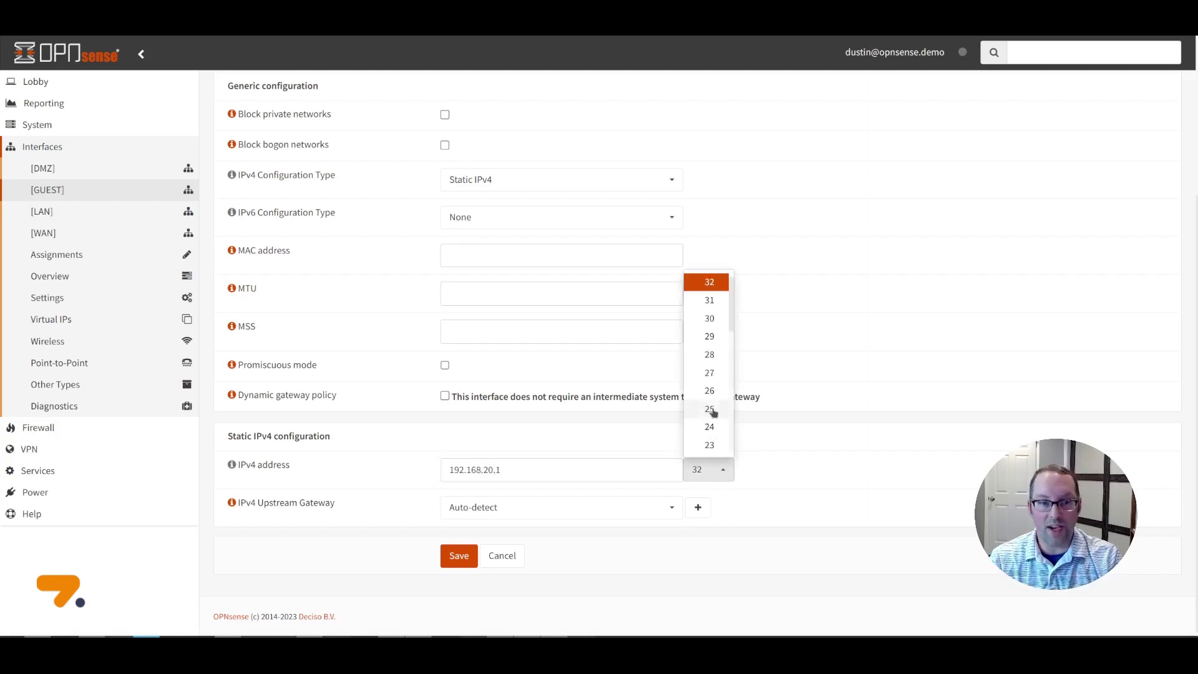
{"action": "left_click", "coordinate": [710, 427]}
{"action": "left_click", "coordinate": [460, 557]}
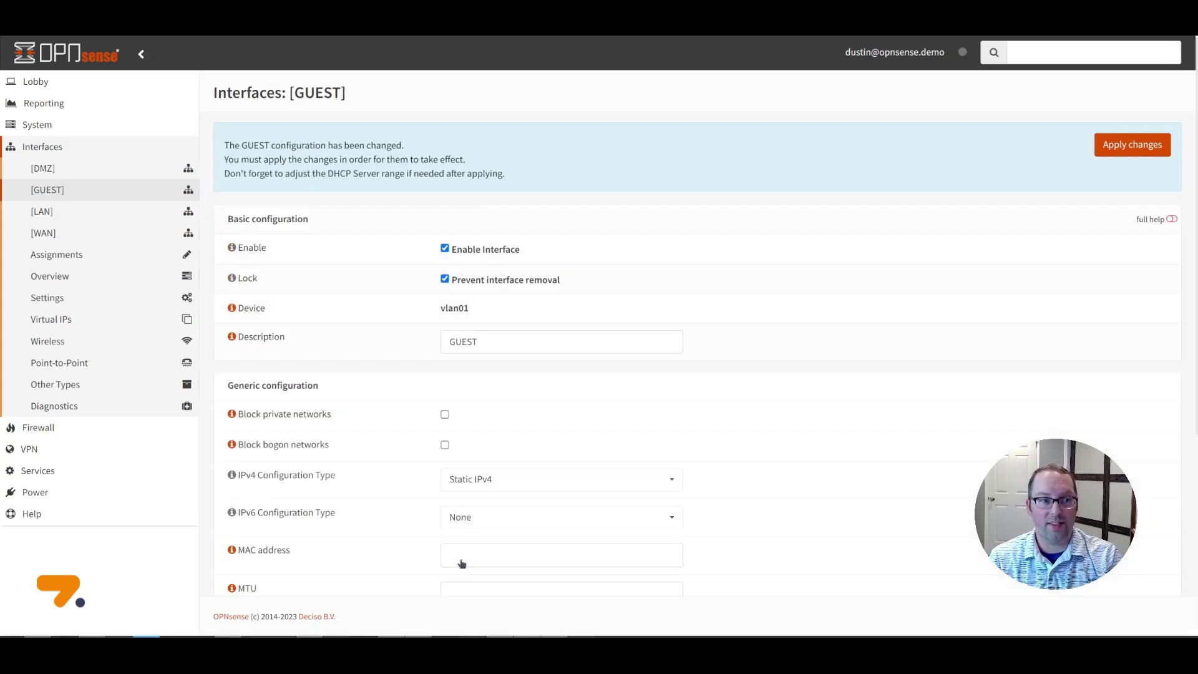
{"action": "left_click", "coordinate": [1131, 146]}
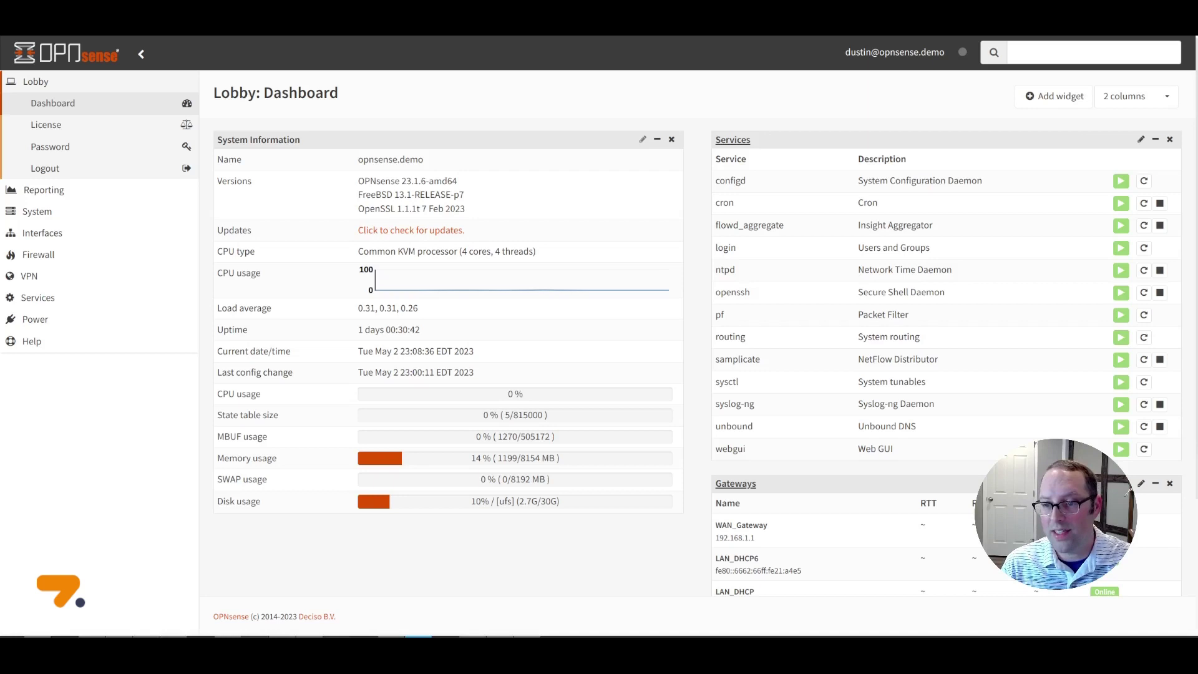
- Expand Firewall > Rules in the sidebar to list the per-interface rule sets
{"action": "left_click", "coordinate": [44, 254]}
{"action": "left_click", "coordinate": [83, 275]}
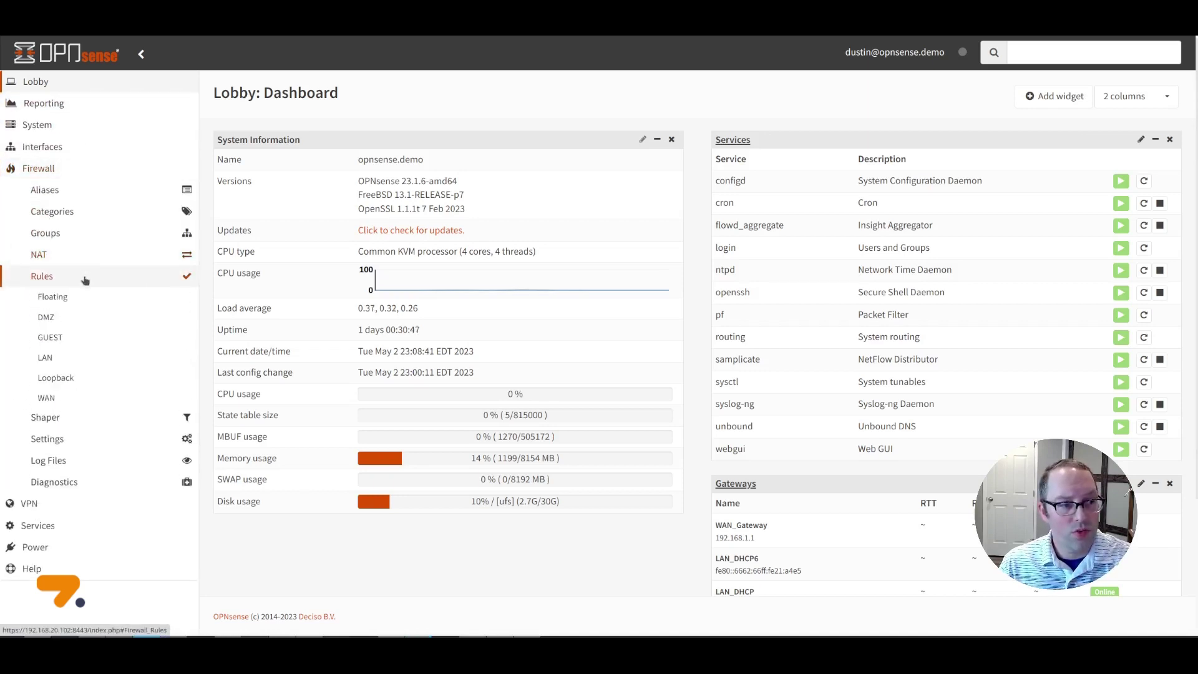
- Add a GUEST firewall rule with source GUEST net and destination DMZ net
{"action": "left_click", "coordinate": [65, 340]}
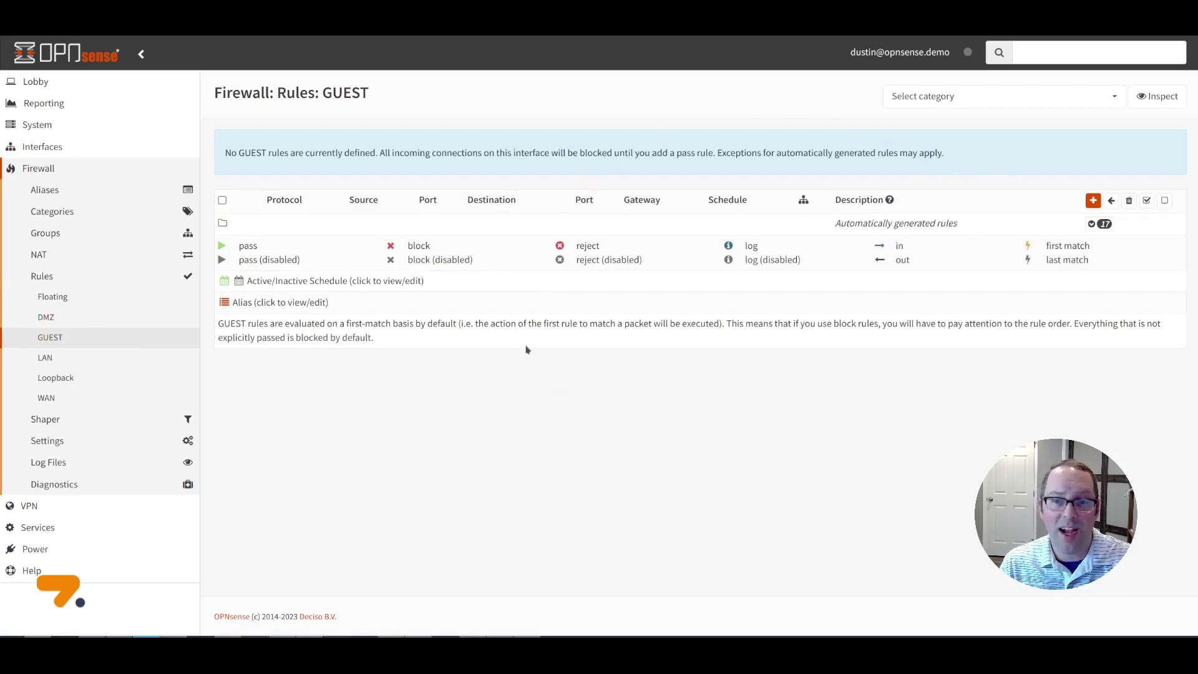
{"action": "left_click", "coordinate": [1092, 201]}
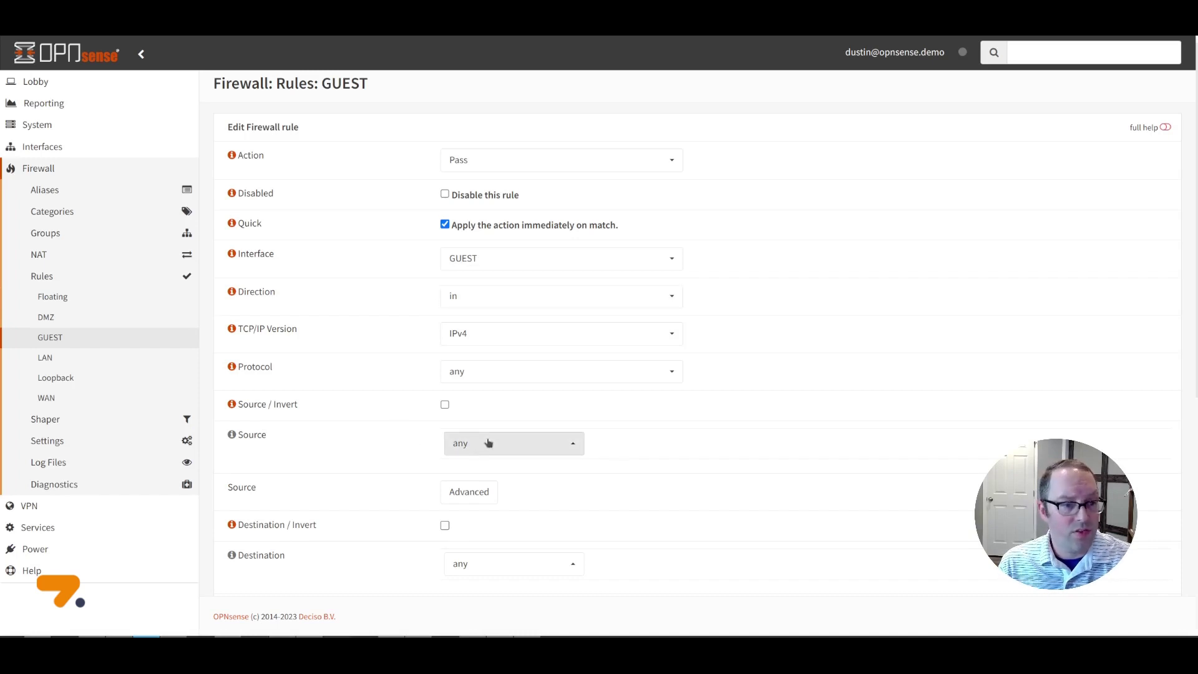
{"action": "left_click", "coordinate": [515, 447]}
{"action": "type", "text": "gues"}
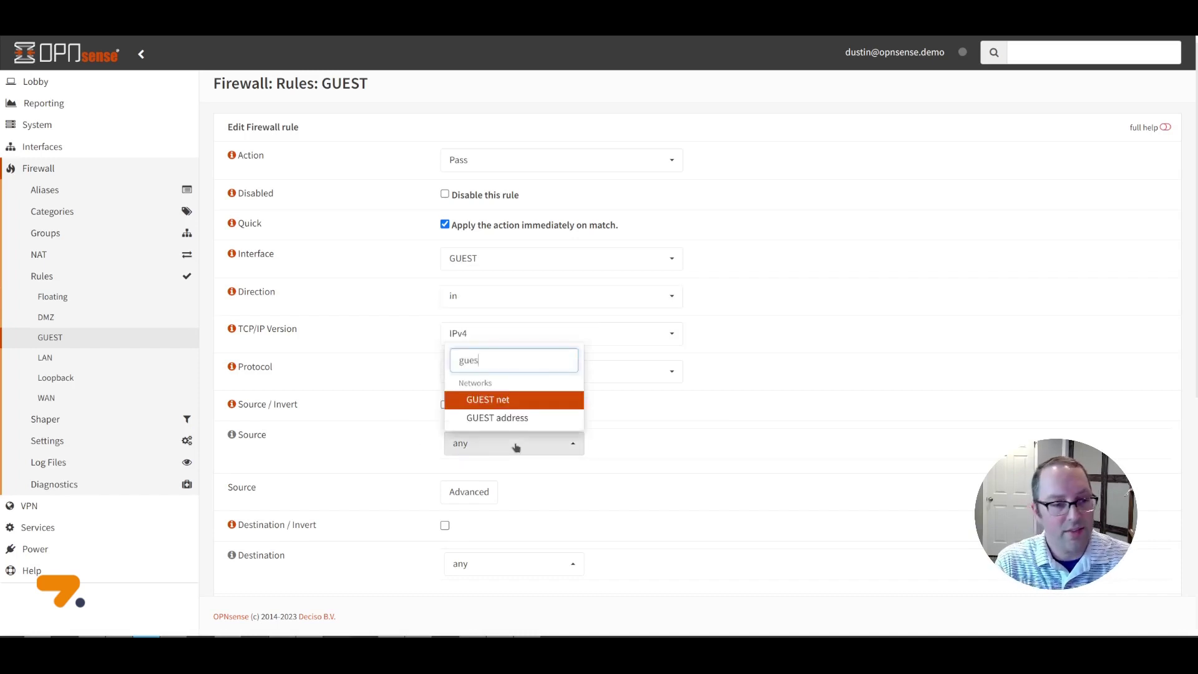
{"action": "left_click", "coordinate": [517, 402]}
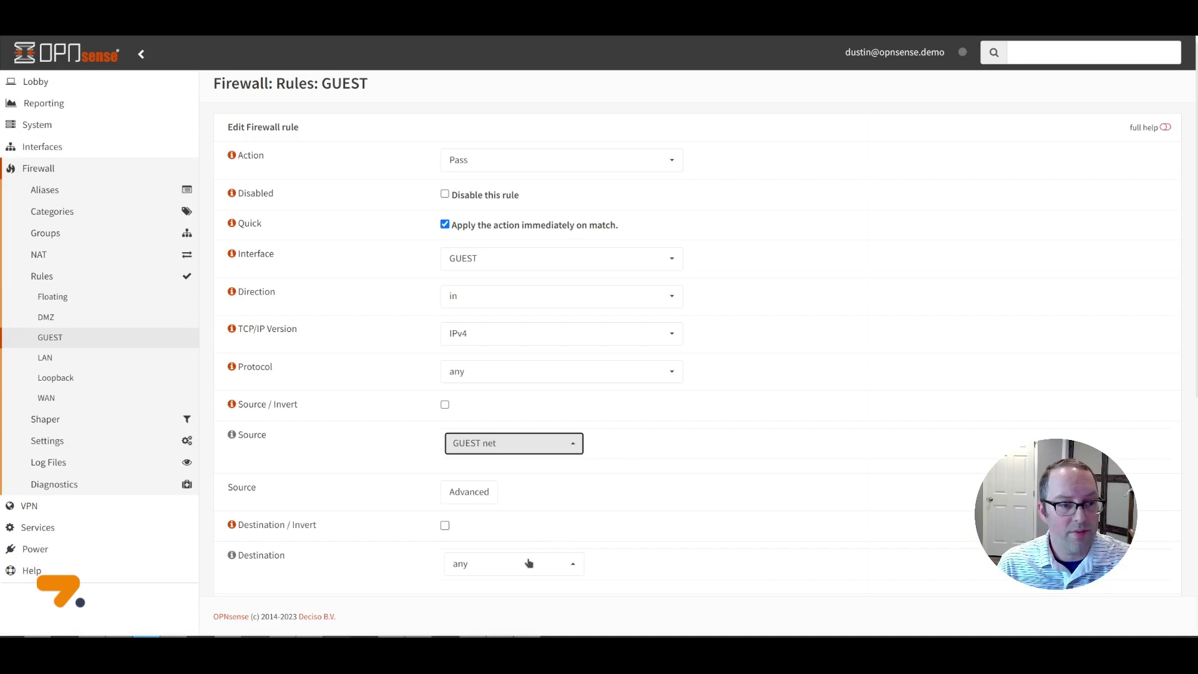
{"action": "scroll", "coordinate": [549, 541], "scroll_direction": "down", "scroll_amount": 2}
{"action": "left_click", "coordinate": [526, 446]}
{"action": "type", "text": "dm"}
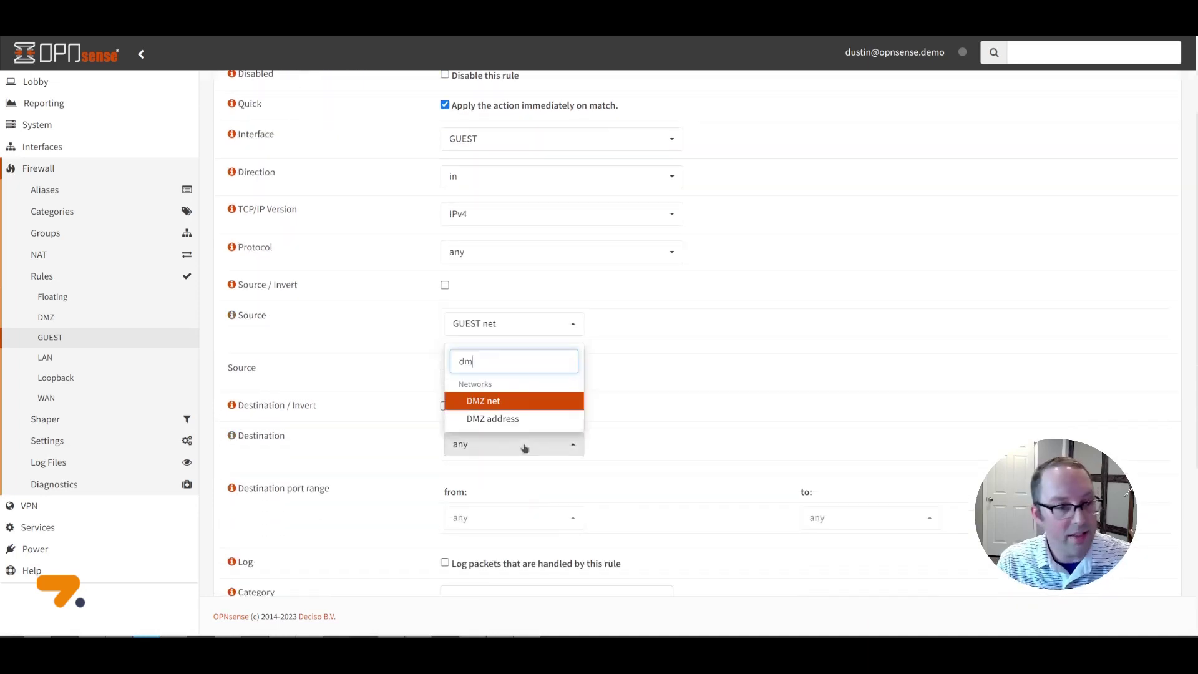
{"action": "left_click", "coordinate": [532, 402]}
- Describe the rule 'Allow access to the DMZ network', then save and apply
{"action": "scroll", "coordinate": [727, 504], "scroll_direction": "down", "scroll_amount": 5}
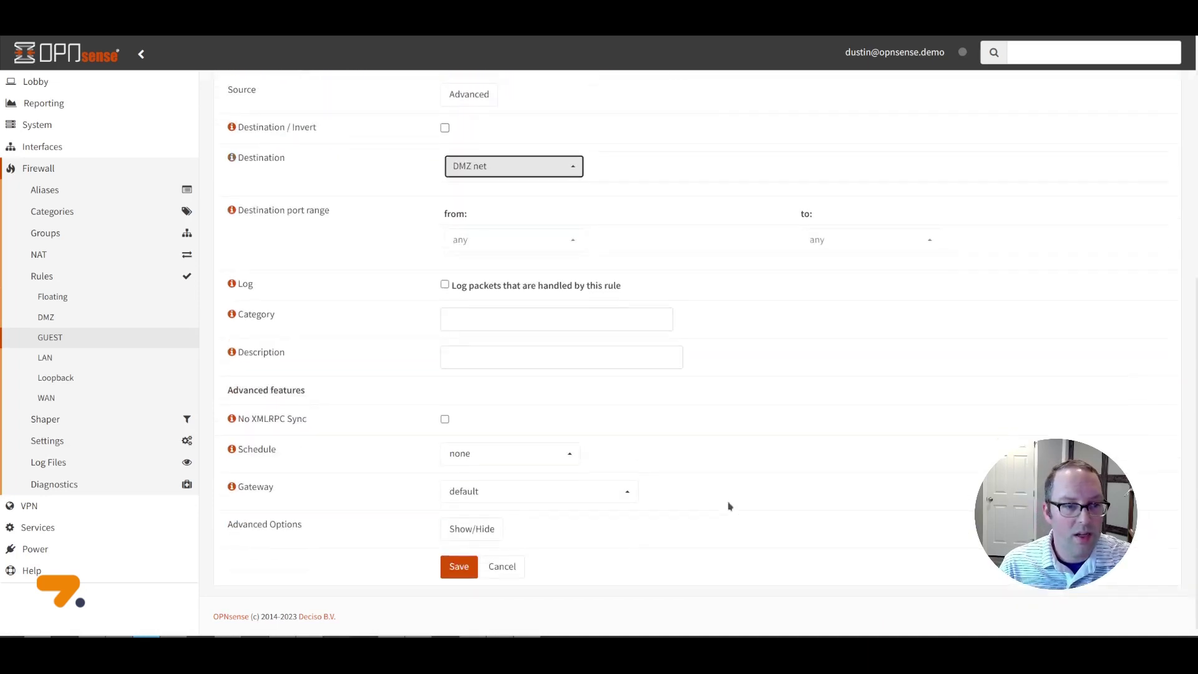
{"action": "left_click", "coordinate": [477, 353]}
{"action": "type", "text": "Allow"}
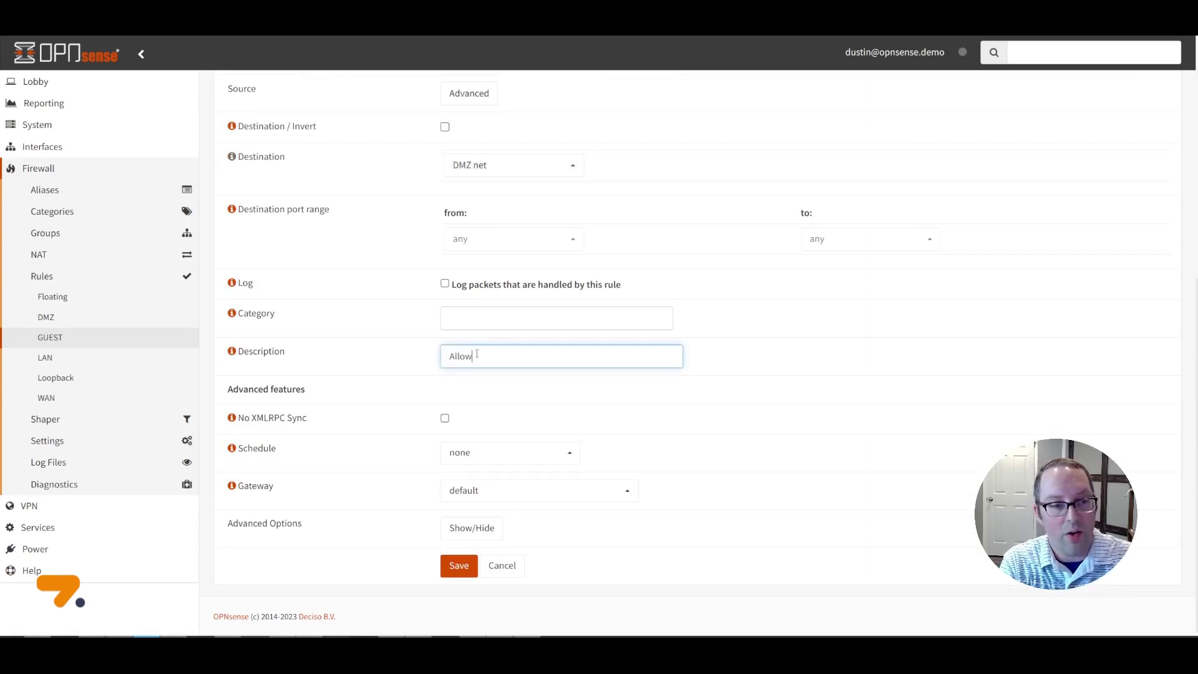
{"action": "type", "text": " access to the DMZ network"}
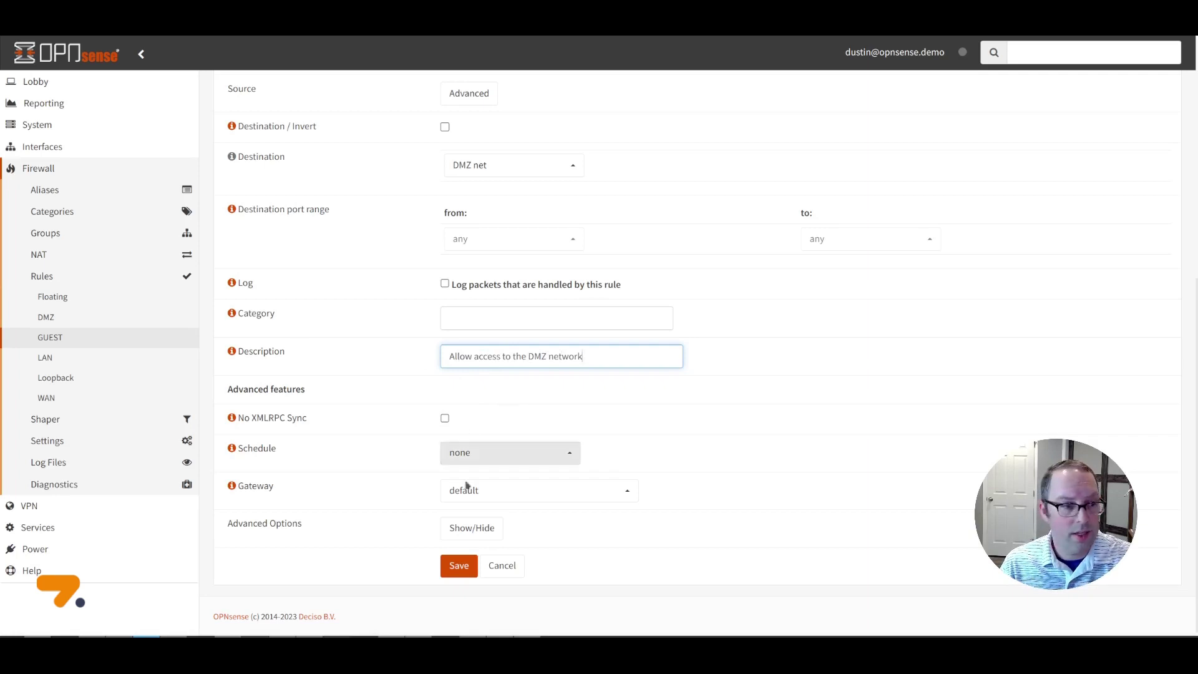
{"action": "left_click", "coordinate": [464, 565]}
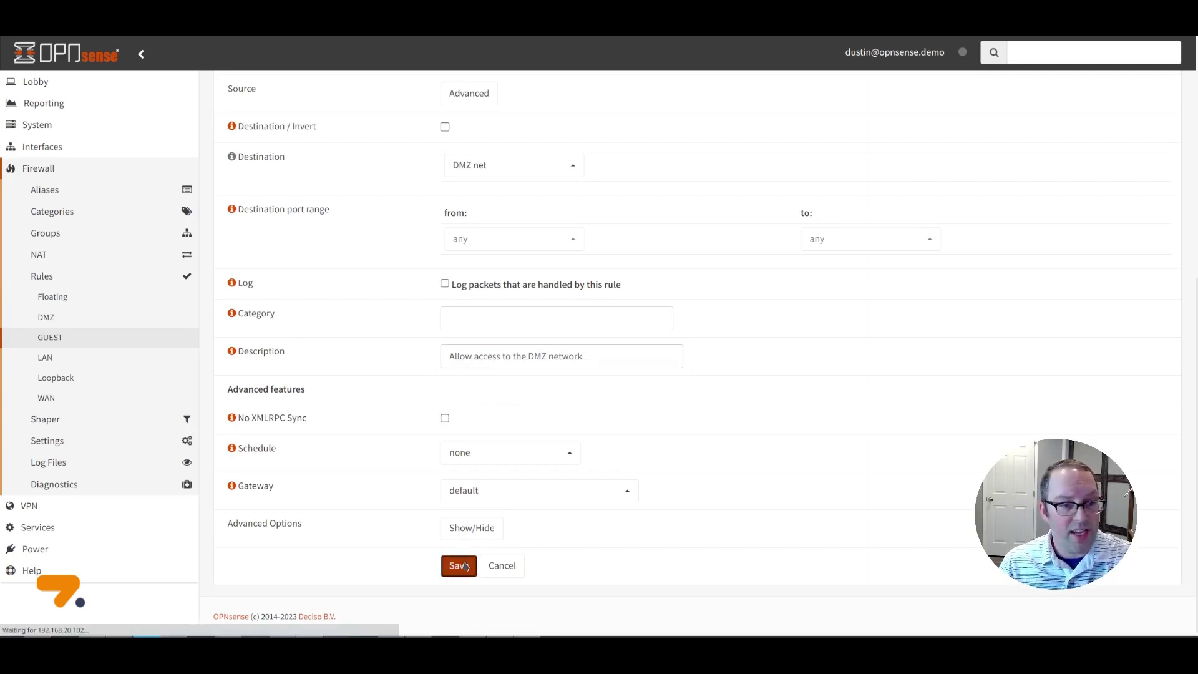
{"action": "left_click", "coordinate": [1134, 159]}
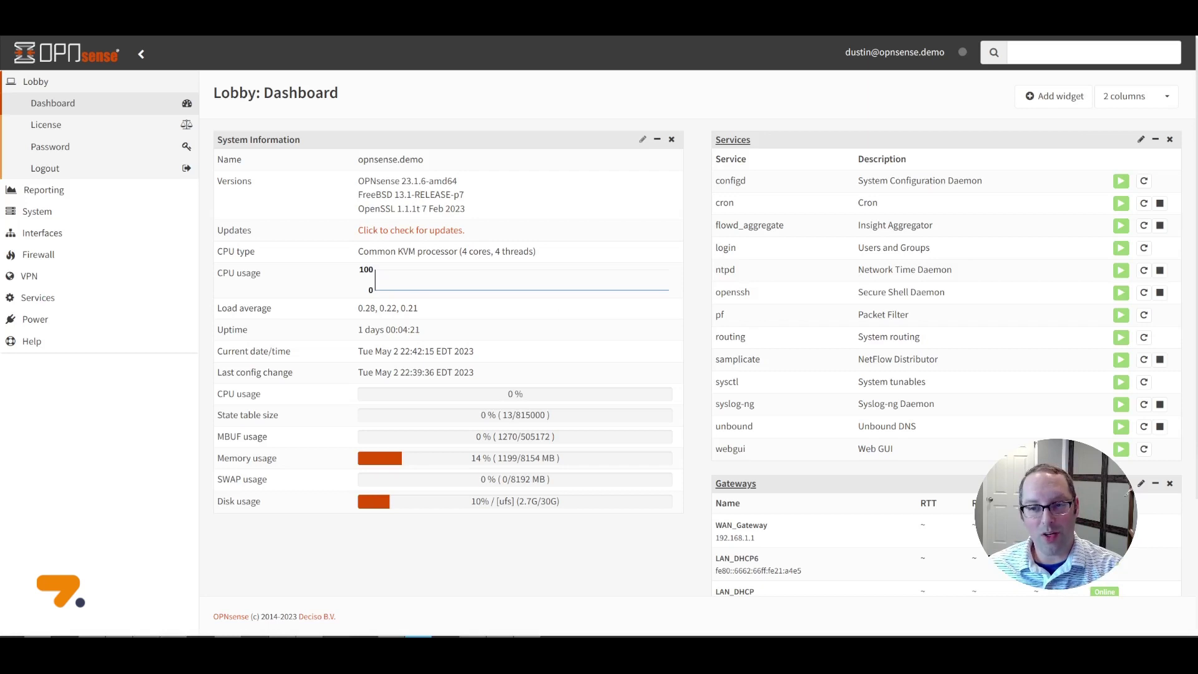
- Create a new NAT port forward on interface WAN with destination WAN address
{"action": "left_click", "coordinate": [44, 255]}
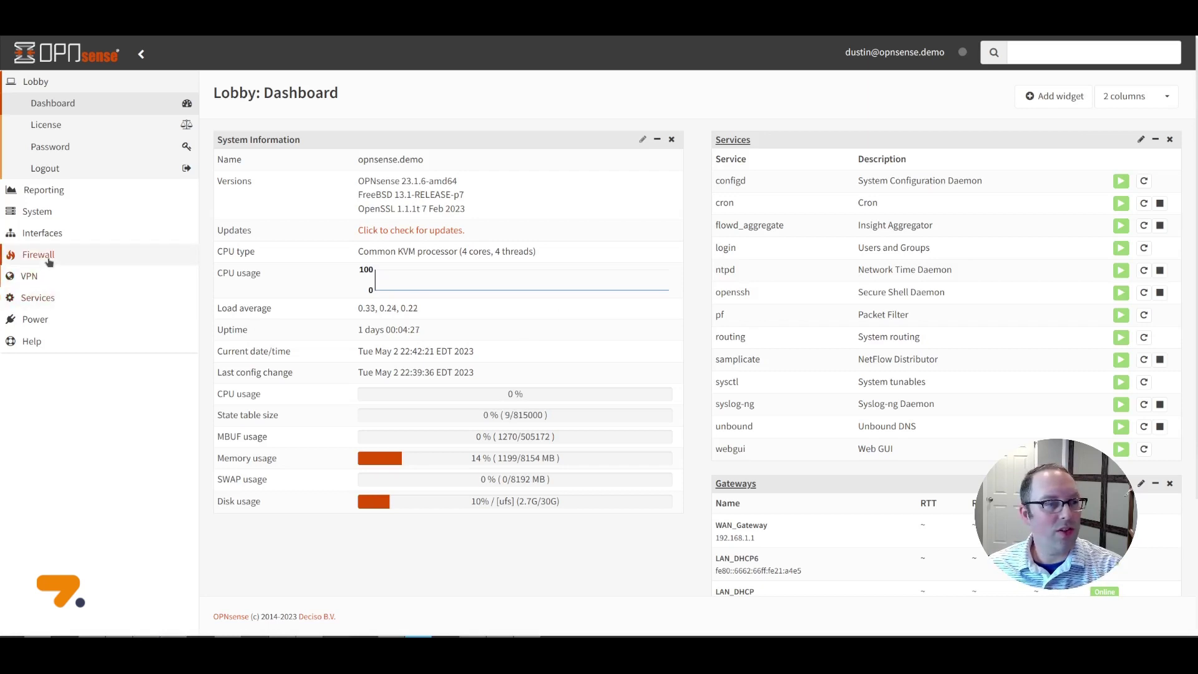
{"action": "left_click", "coordinate": [98, 256]}
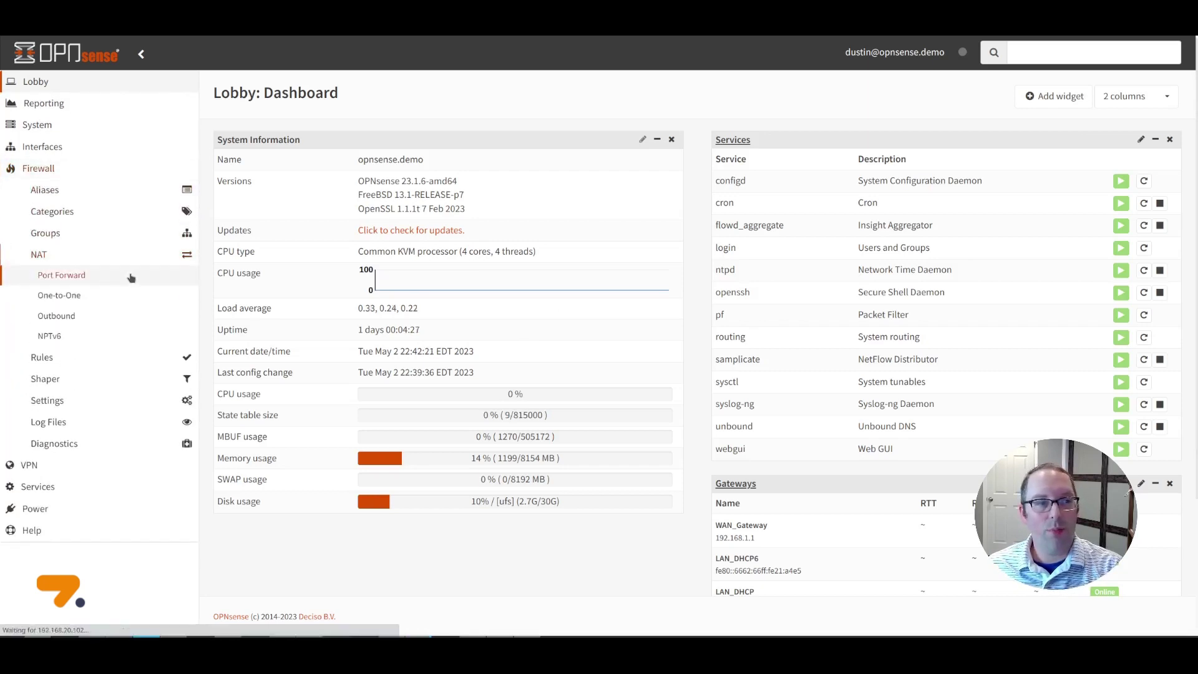
{"action": "left_click", "coordinate": [129, 275]}
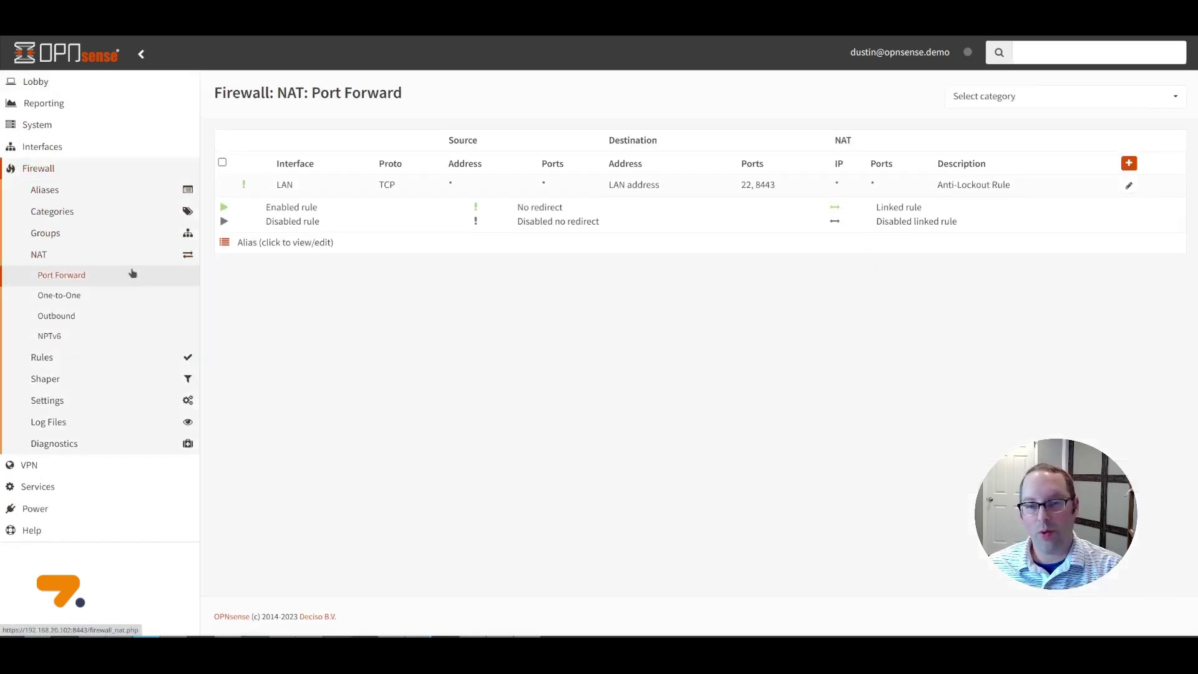
{"action": "left_click", "coordinate": [1128, 163]}
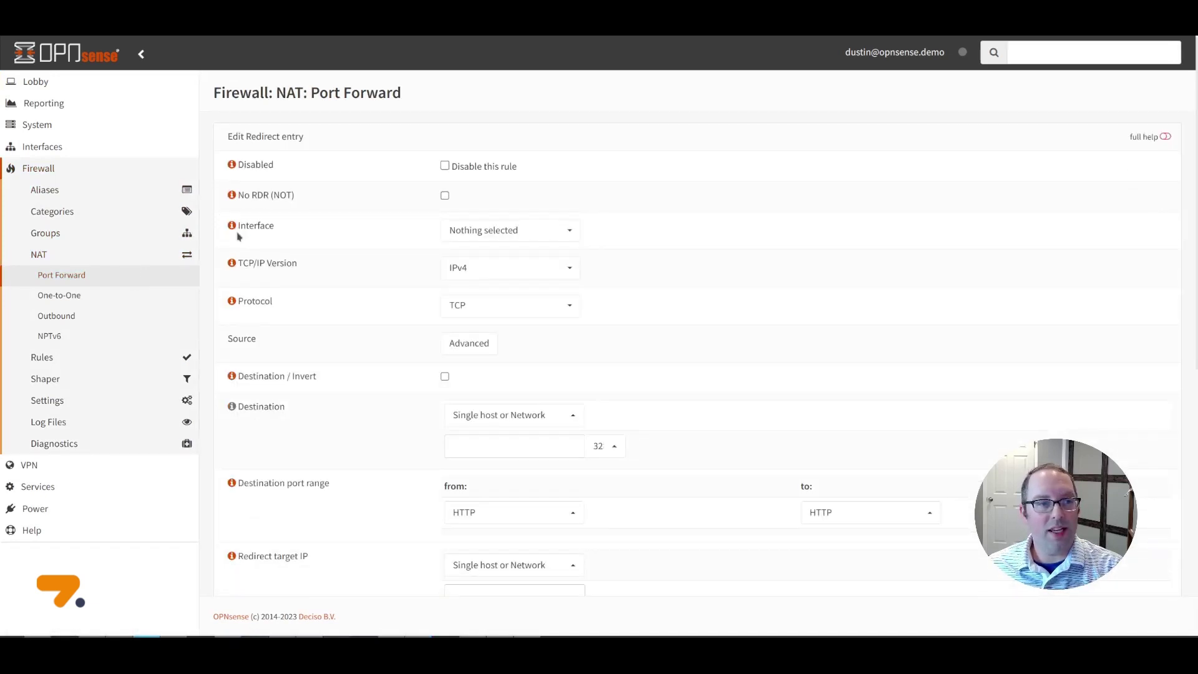
{"action": "left_click", "coordinate": [496, 230]}
{"action": "left_click", "coordinate": [497, 357]}
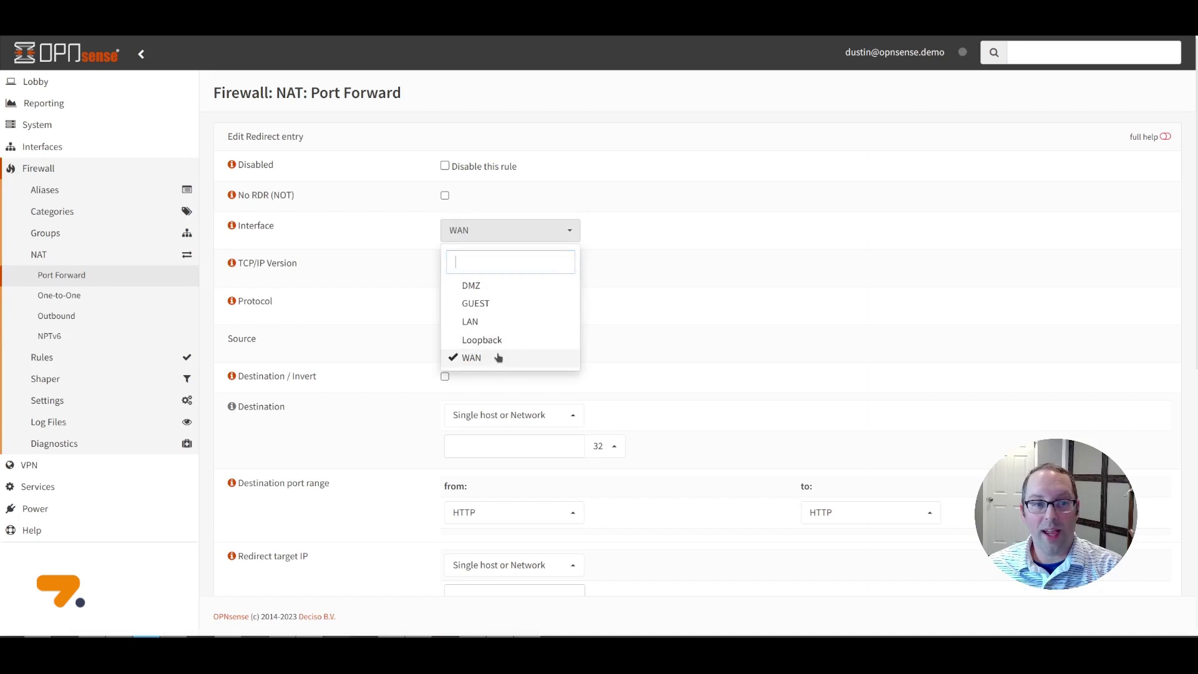
{"action": "left_click", "coordinate": [527, 231]}
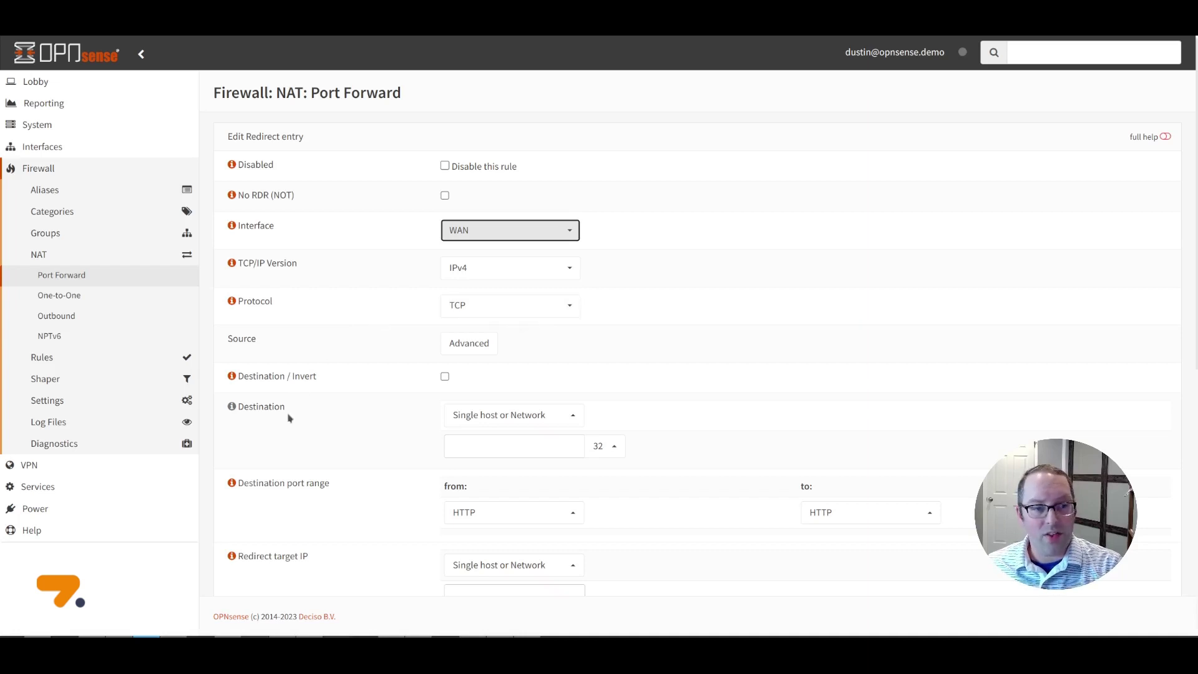
{"action": "left_click", "coordinate": [490, 416]}
{"action": "type", "text": "wan"}
{"action": "left_click", "coordinate": [492, 393]}
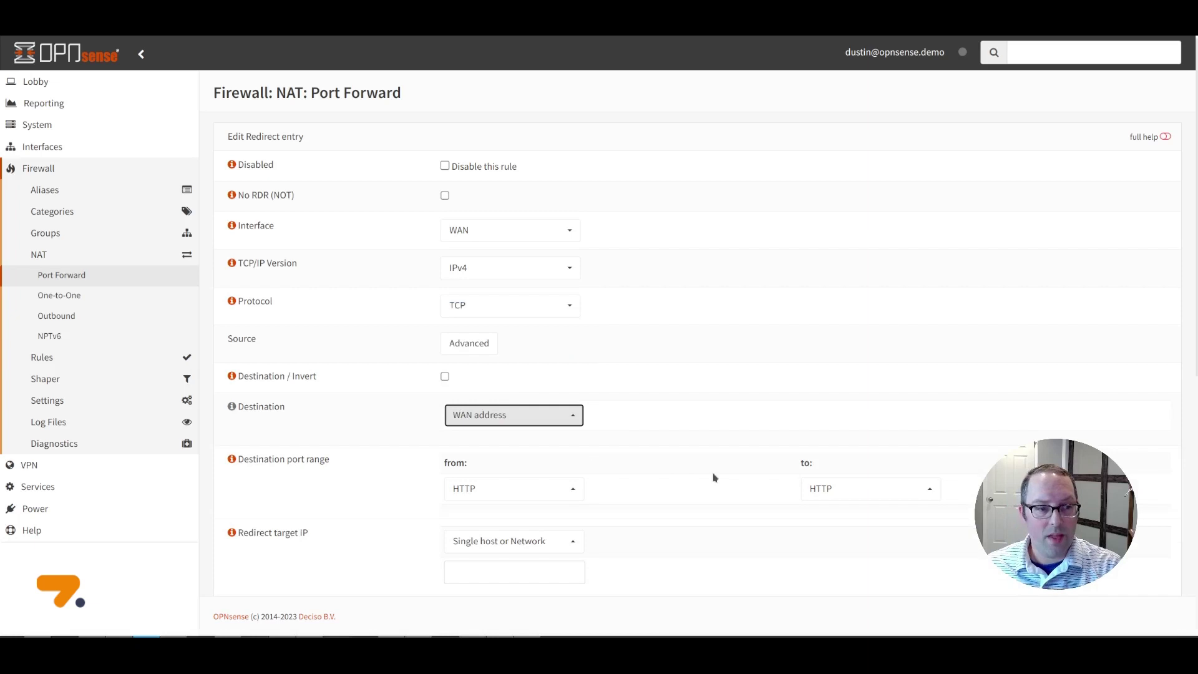
- Set destination port HTTPS and redirect target 192.168.10.10 on port HTTPS
{"action": "scroll", "coordinate": [713, 475], "scroll_direction": "down", "scroll_amount": 1}
{"action": "left_click", "coordinate": [547, 428]}
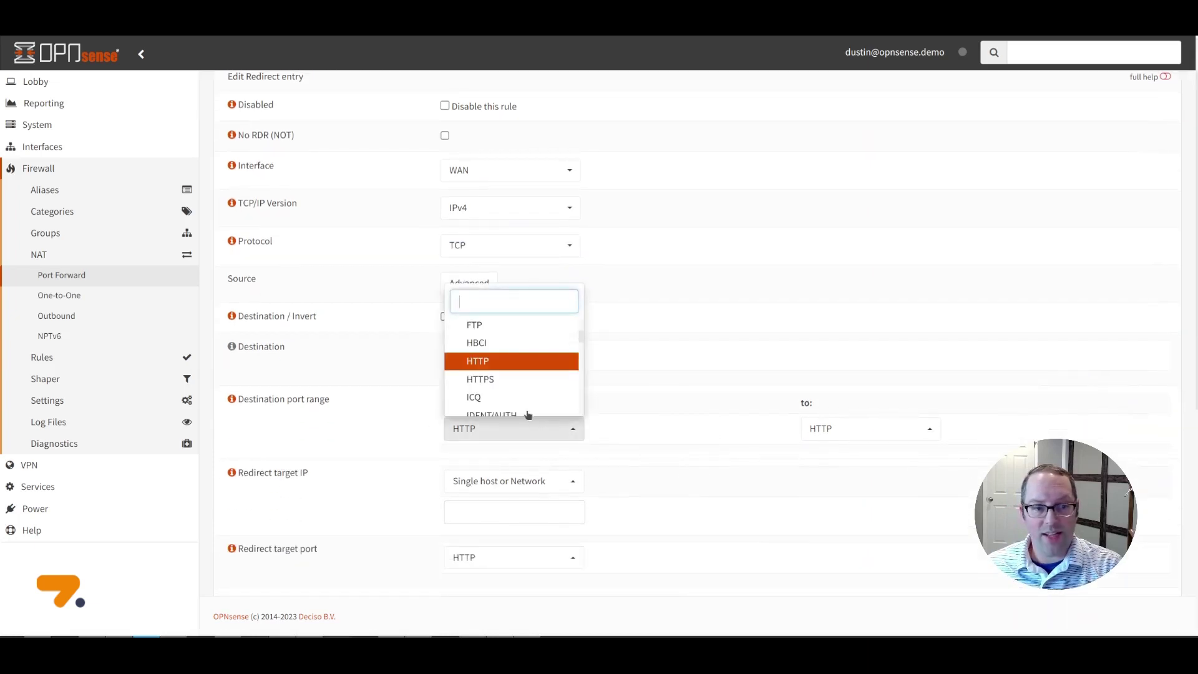
{"action": "left_click", "coordinate": [521, 387]}
{"action": "scroll", "coordinate": [669, 483], "scroll_direction": "down", "scroll_amount": 3}
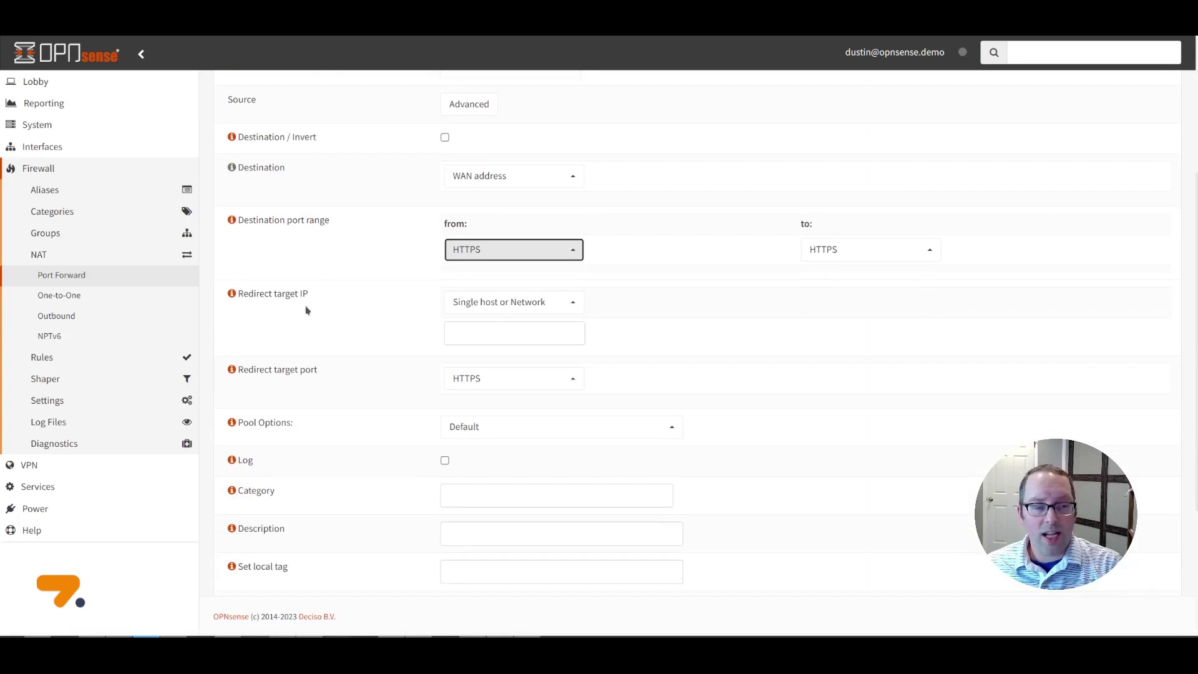
{"action": "left_click", "coordinate": [483, 338]}
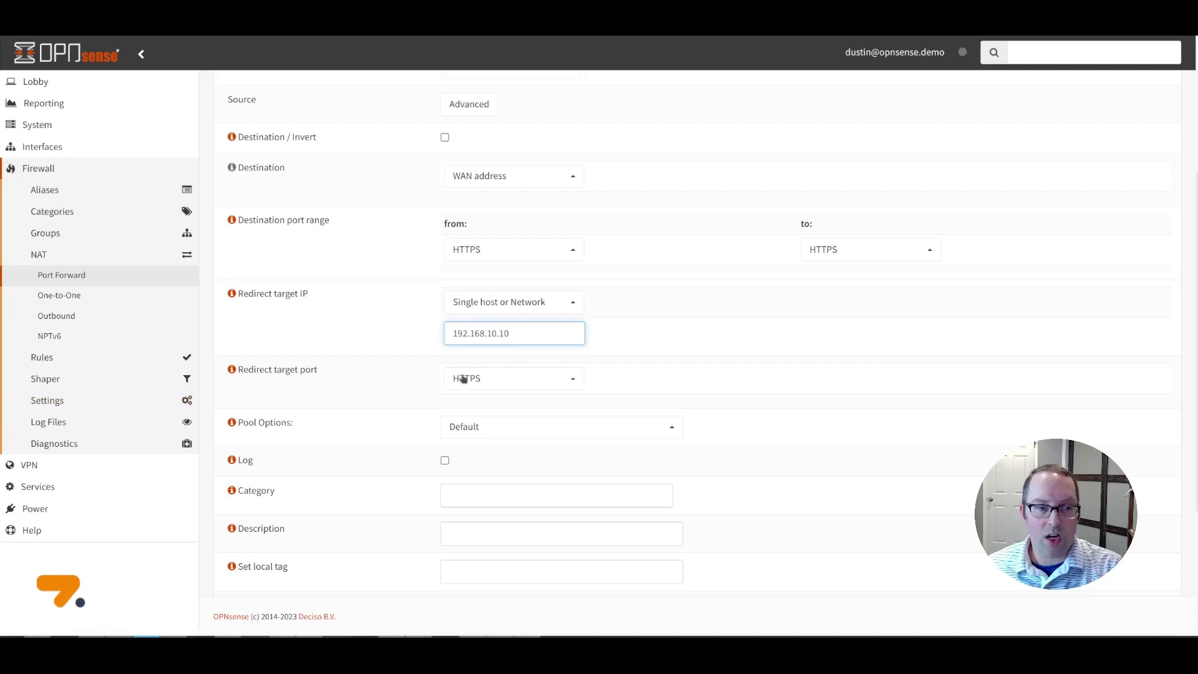
{"action": "left_click", "coordinate": [755, 444]}
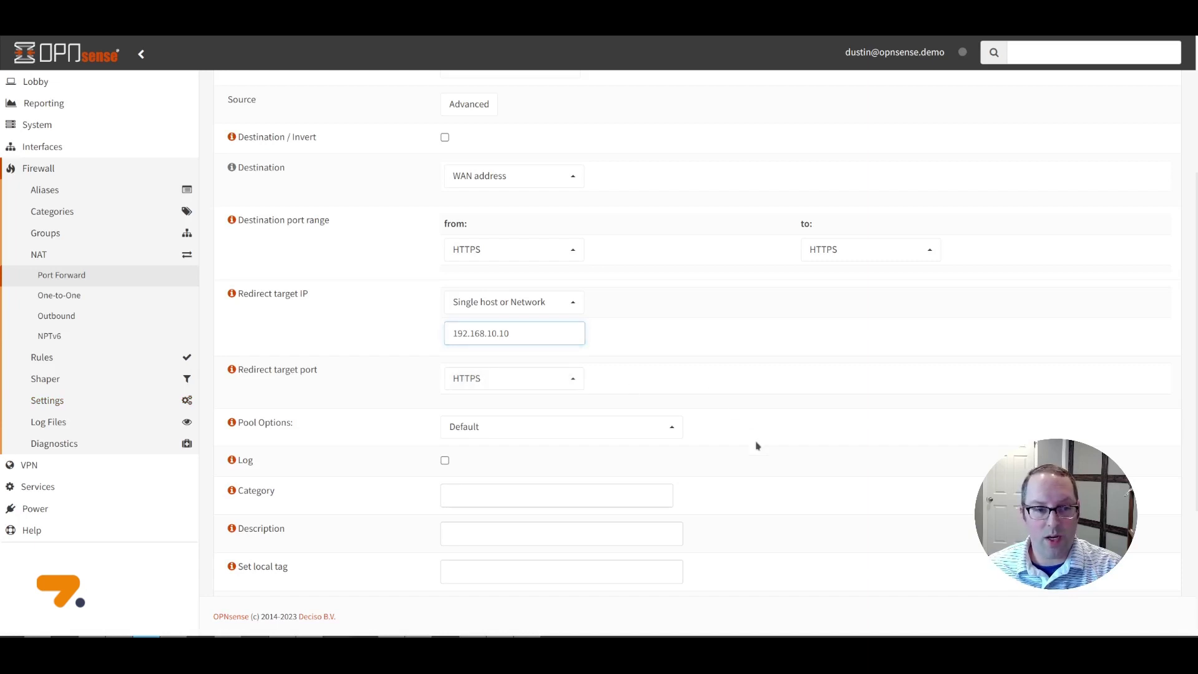
{"action": "scroll", "coordinate": [757, 445], "scroll_direction": "down", "scroll_amount": 1}
{"action": "scroll", "coordinate": [754, 445], "scroll_direction": "down", "scroll_amount": 3}
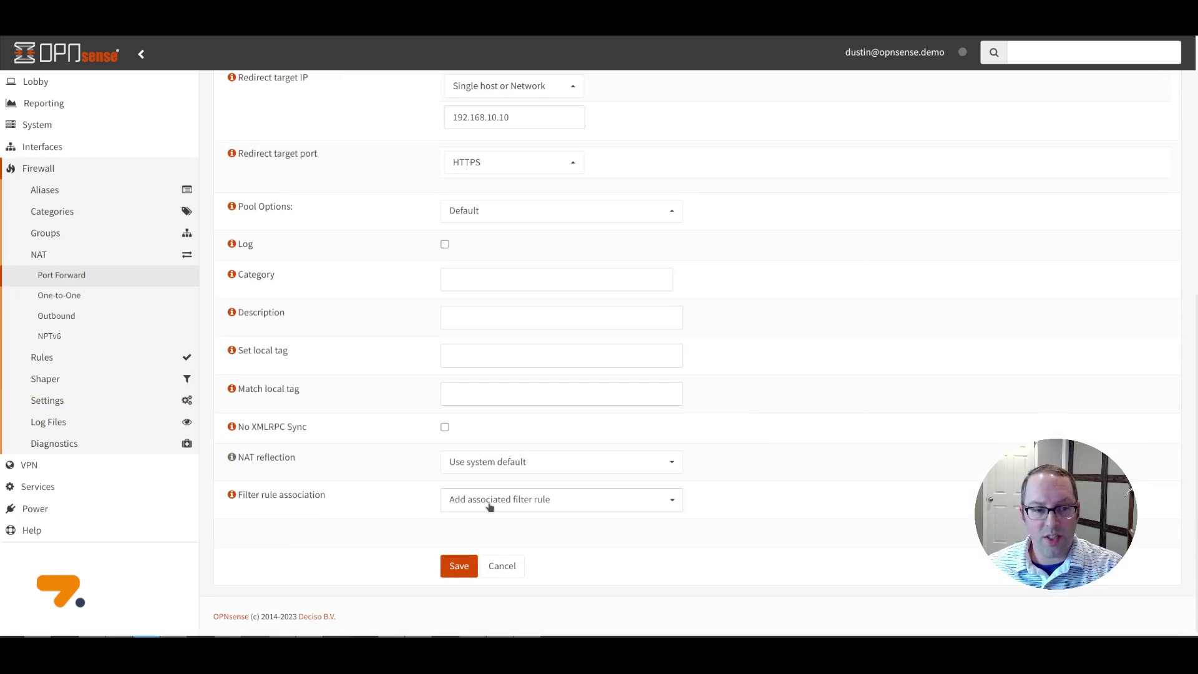
- Keep 'Add associated filter rule', then save the port forward and apply changes
{"action": "left_click", "coordinate": [561, 503]}
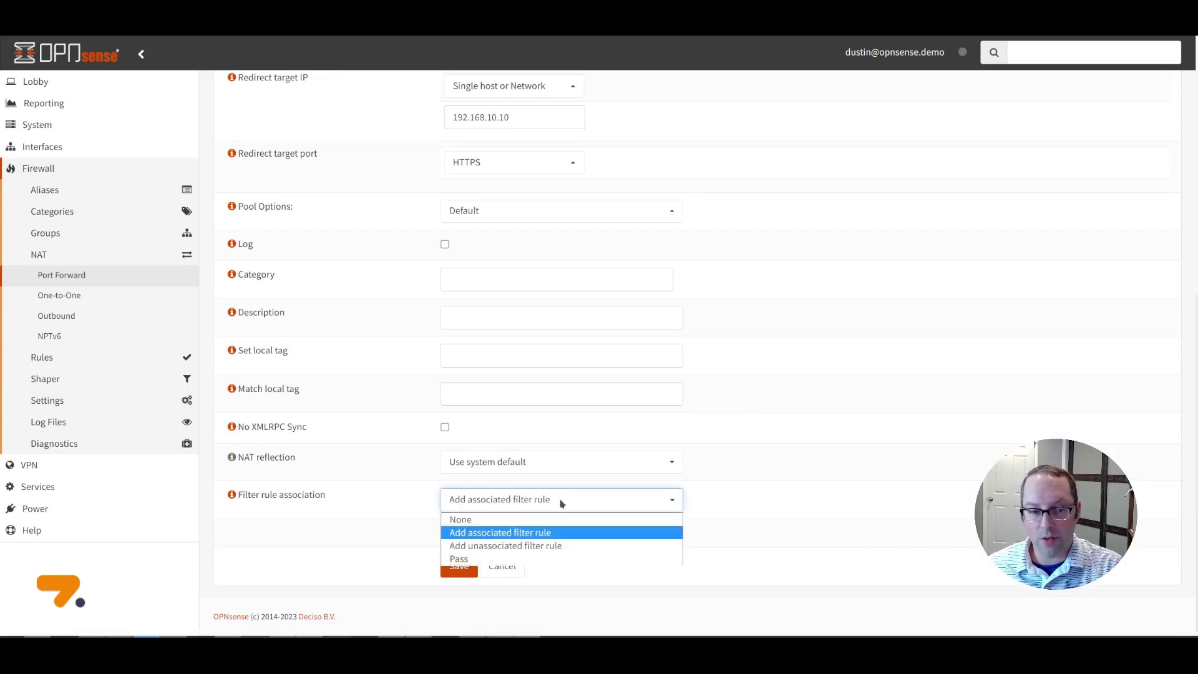
{"action": "left_click", "coordinate": [524, 506]}
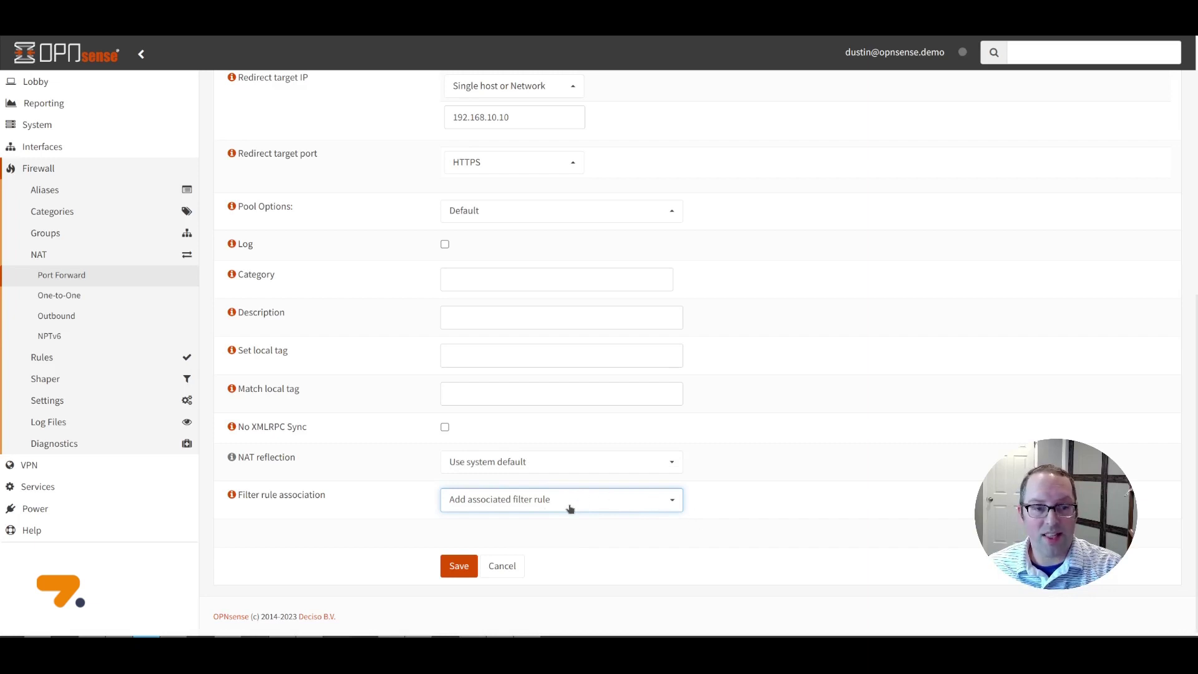
{"action": "left_click", "coordinate": [467, 569]}
{"action": "left_click", "coordinate": [1137, 155]}
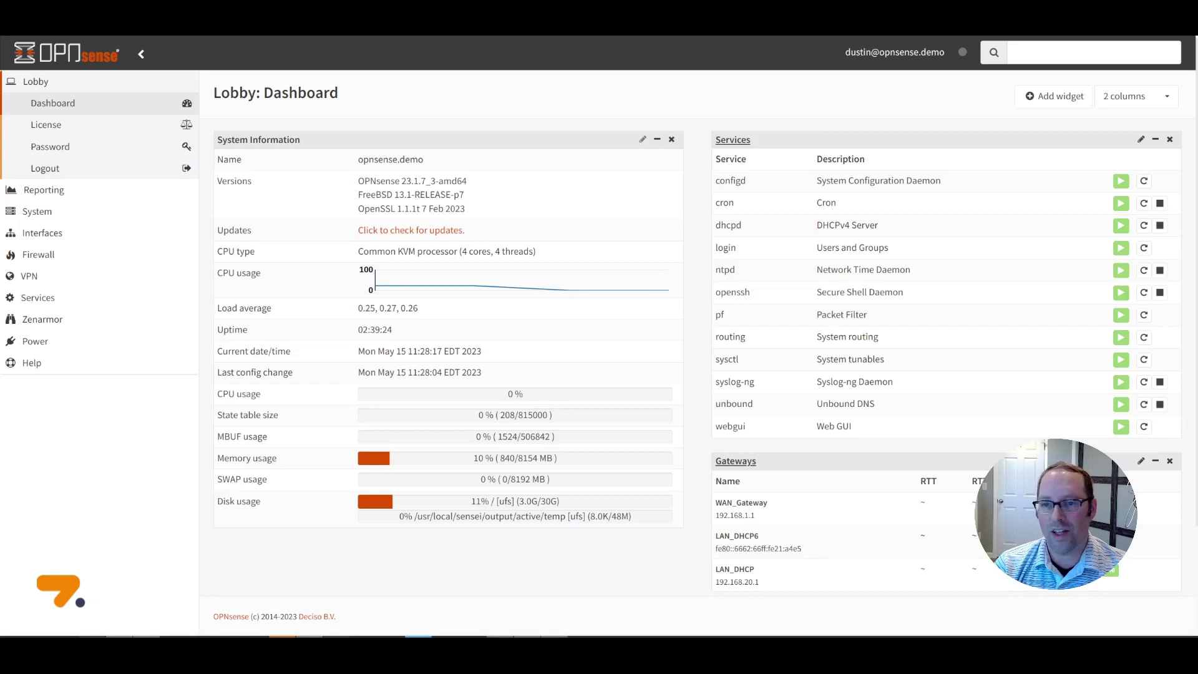
- Find os-wireguard-go in the firmware plugin list, install it, and open VPN: WireGuard
{"action": "left_click", "coordinate": [36, 212]}
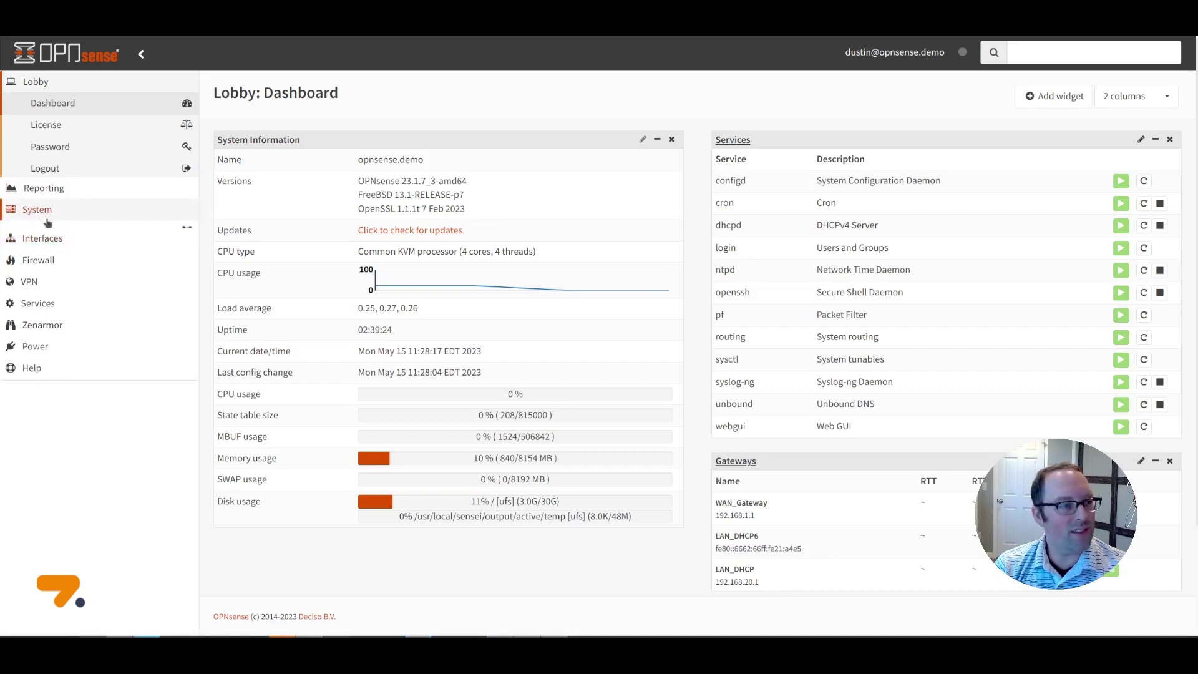
{"action": "left_click", "coordinate": [51, 192]}
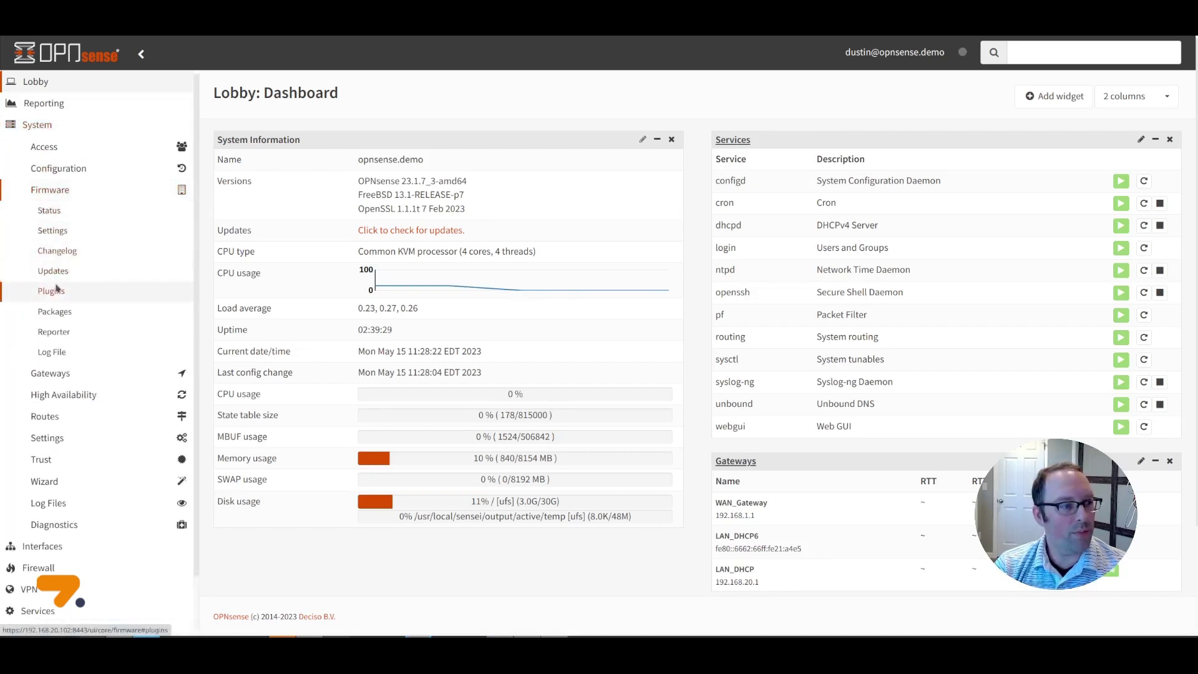
{"action": "left_click", "coordinate": [51, 290]}
{"action": "type", "text": "os-wire"}
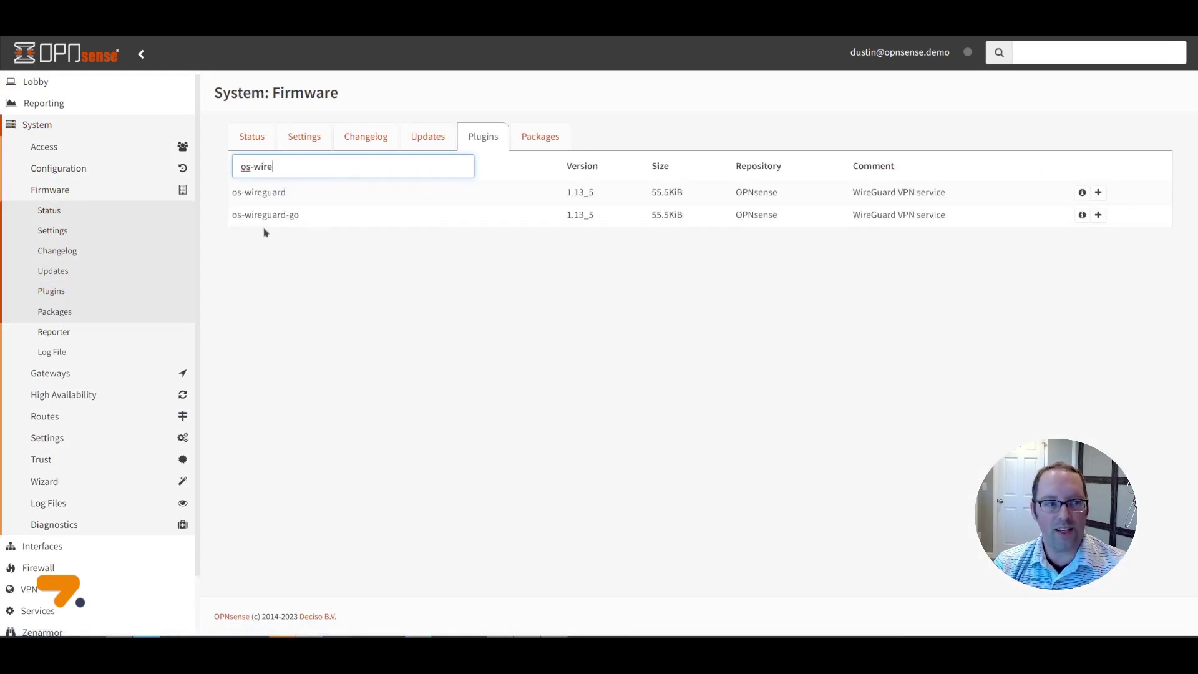
{"action": "left_click", "coordinate": [1098, 216]}
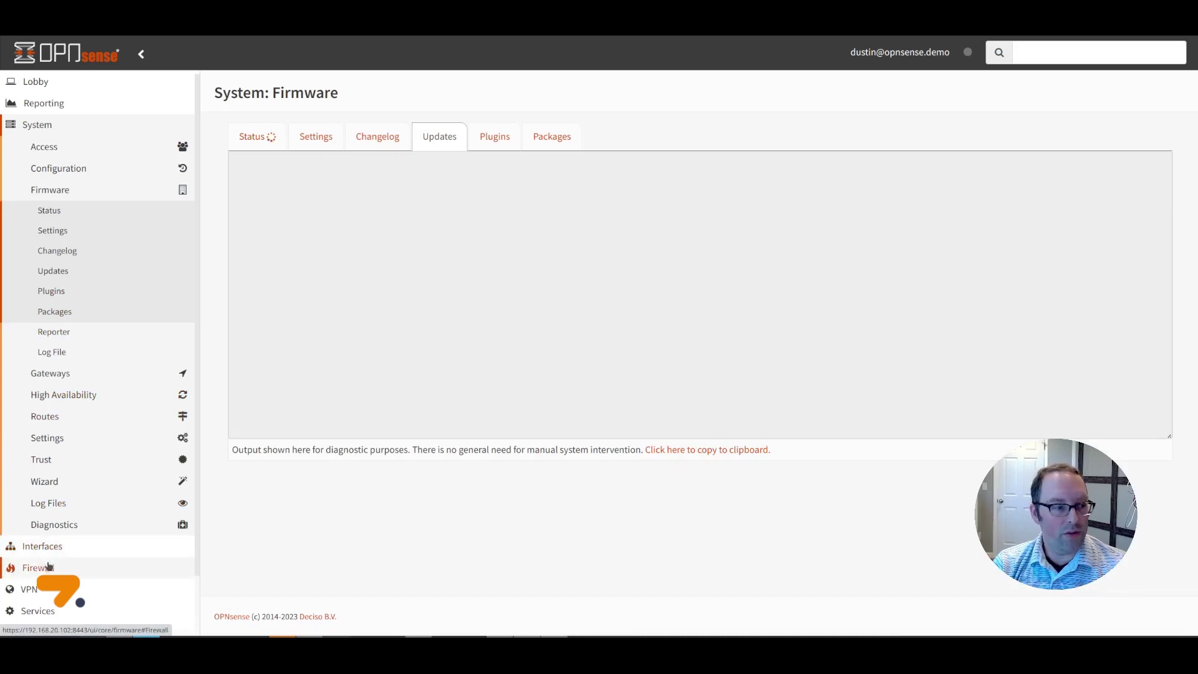
{"action": "left_click", "coordinate": [39, 591]}
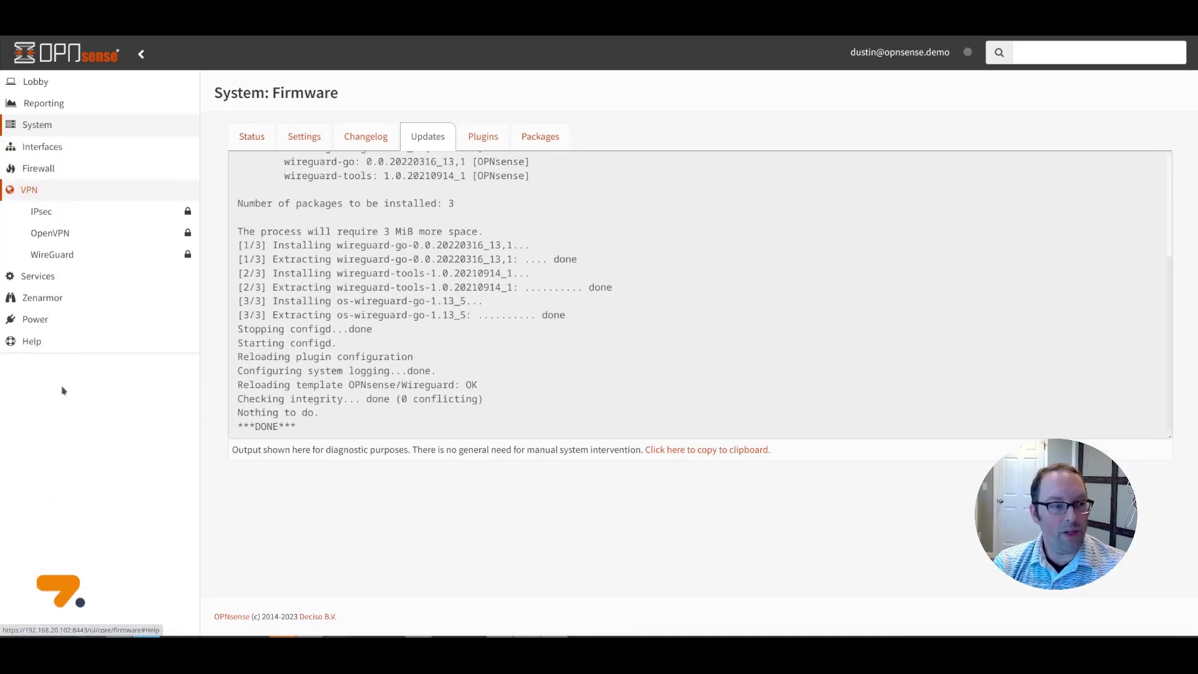
{"action": "left_click", "coordinate": [62, 257]}
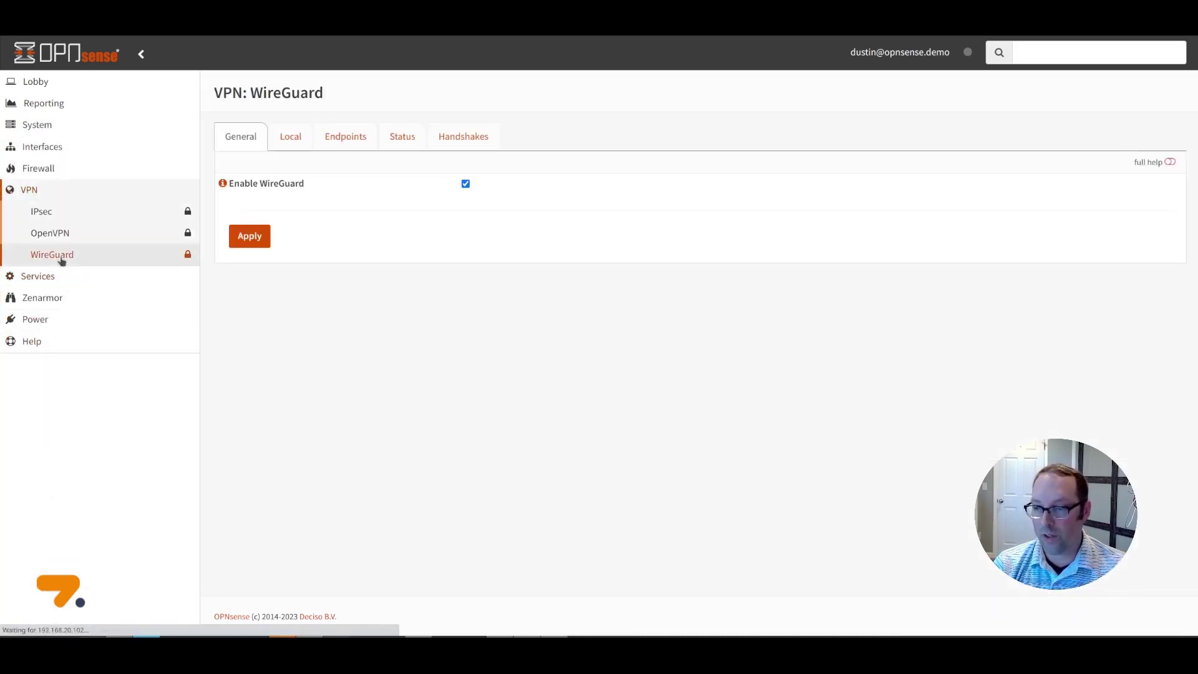
- Add a local WireGuard instance named WGServer listening on port 51820
{"action": "left_click", "coordinate": [302, 145]}
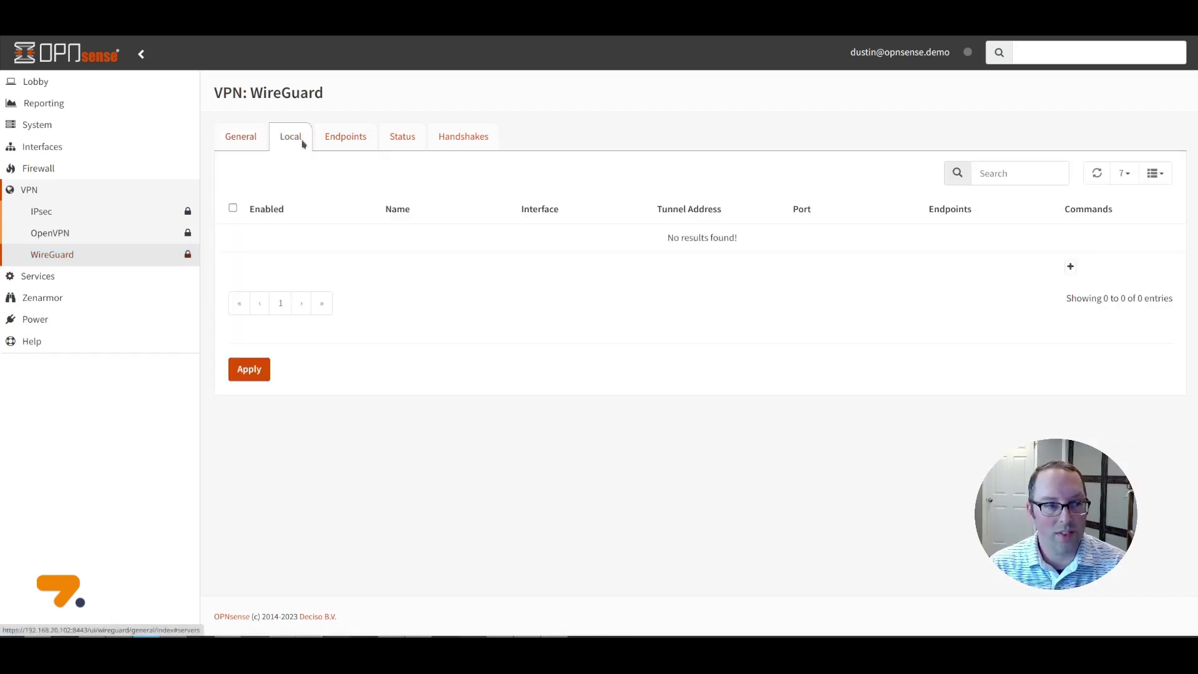
{"action": "left_click", "coordinate": [1070, 268]}
{"action": "left_click", "coordinate": [477, 200]}
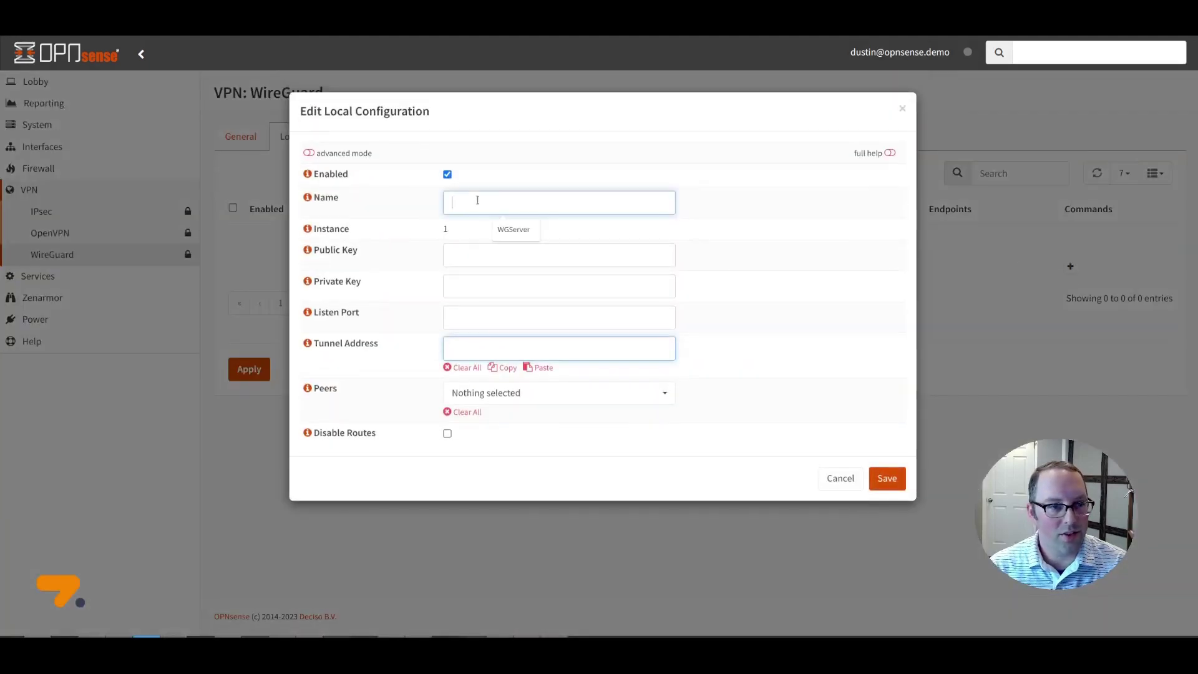
{"action": "type", "text": "rver"}
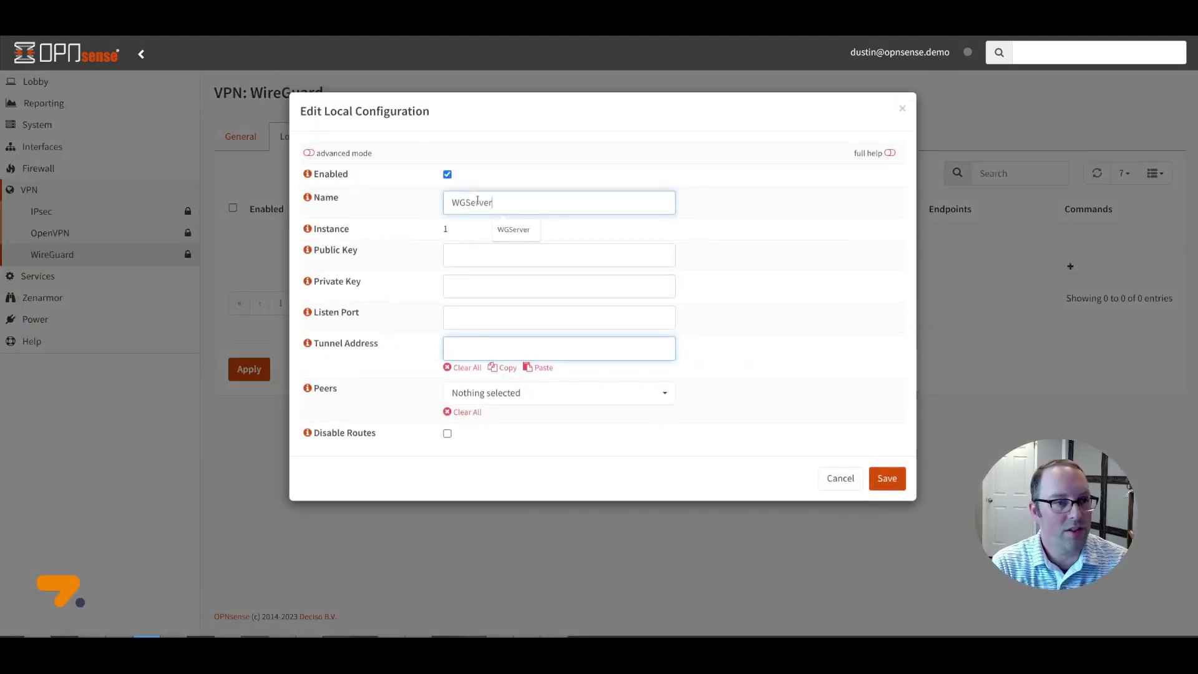
{"action": "left_click", "coordinate": [495, 254]}
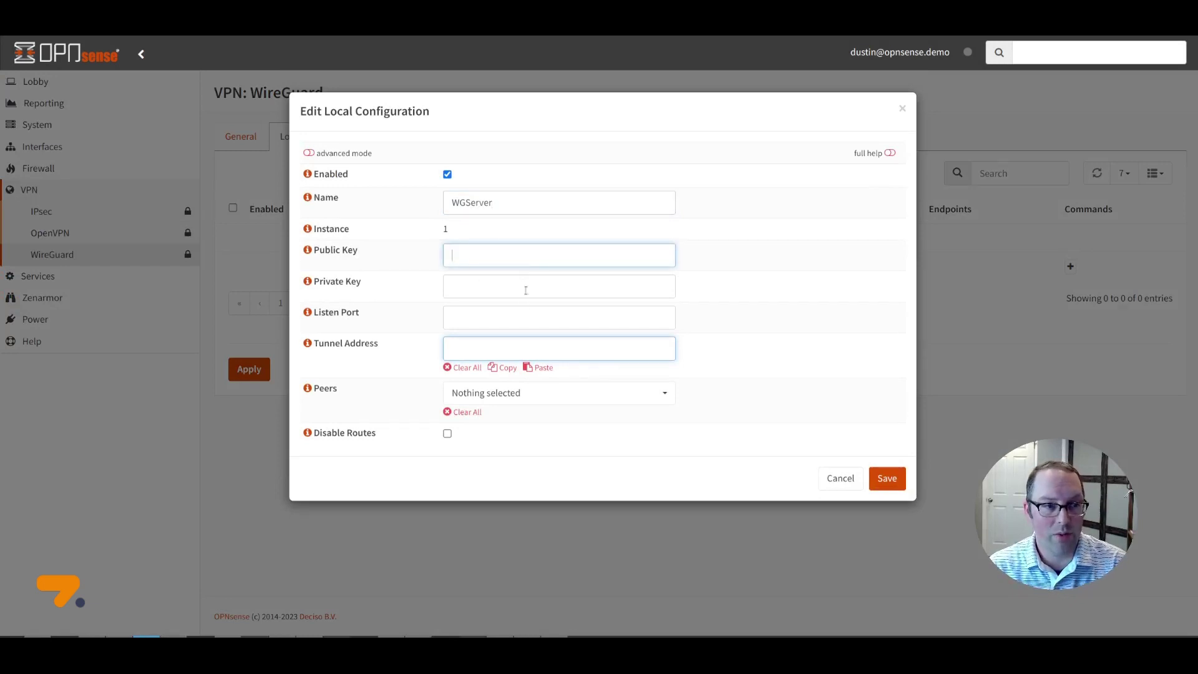
{"action": "left_click", "coordinate": [499, 318]}
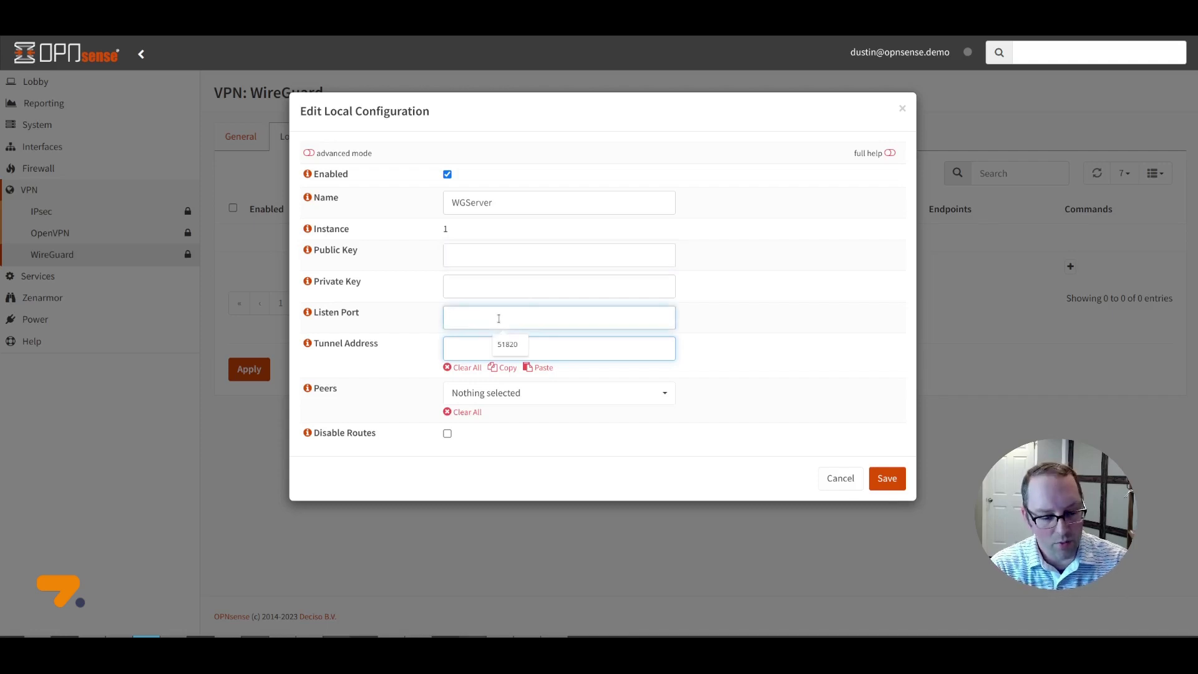
{"action": "type", "text": "5182"}
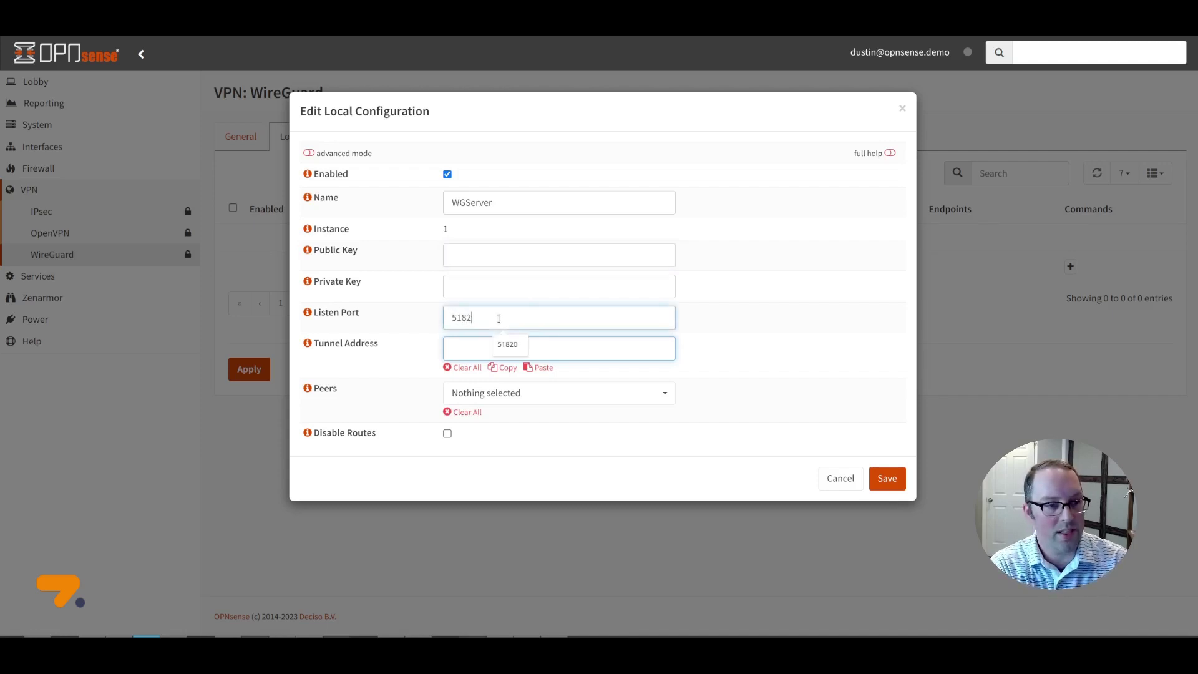
{"action": "type", "text": "0"}
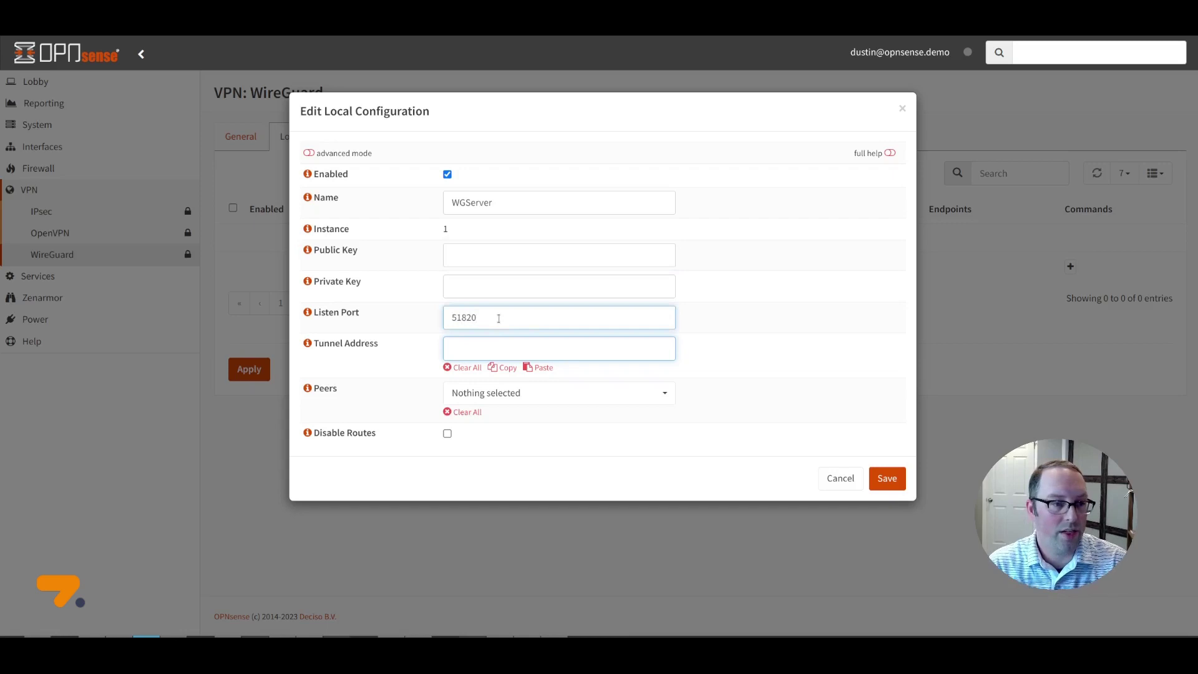
- Give WGServer tunnel address 10.10.10.1/24, save it, and review its generated keys
{"action": "left_click", "coordinate": [534, 342]}
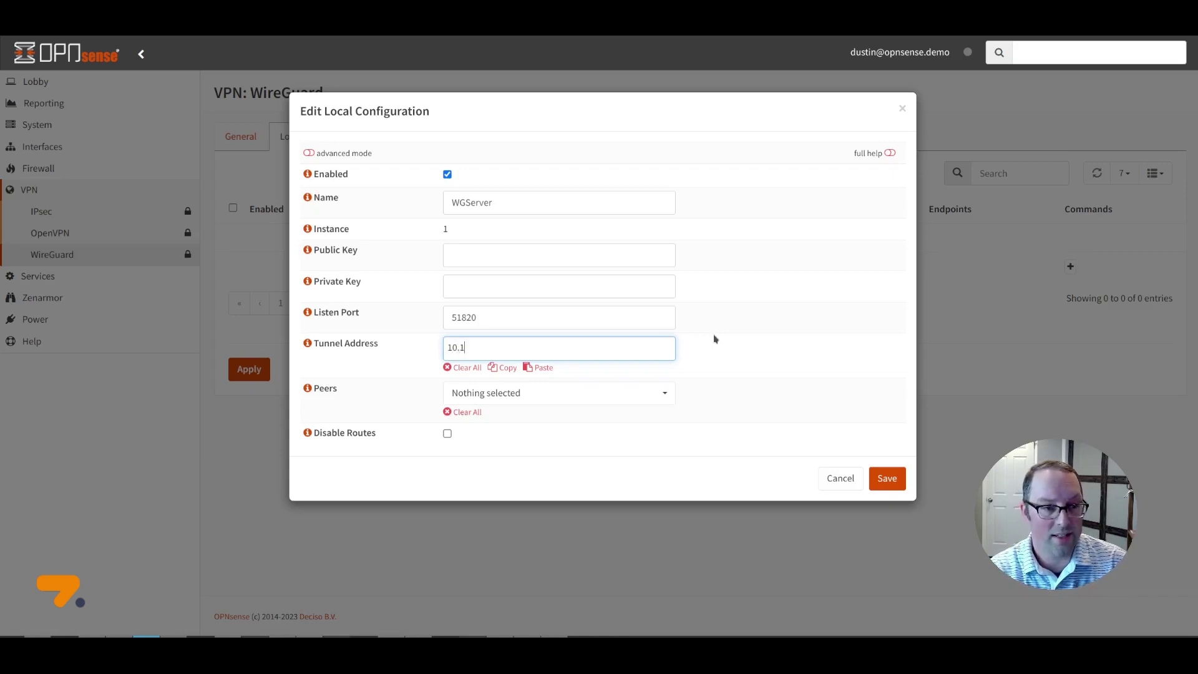
{"action": "type", "text": "10.1/24"}
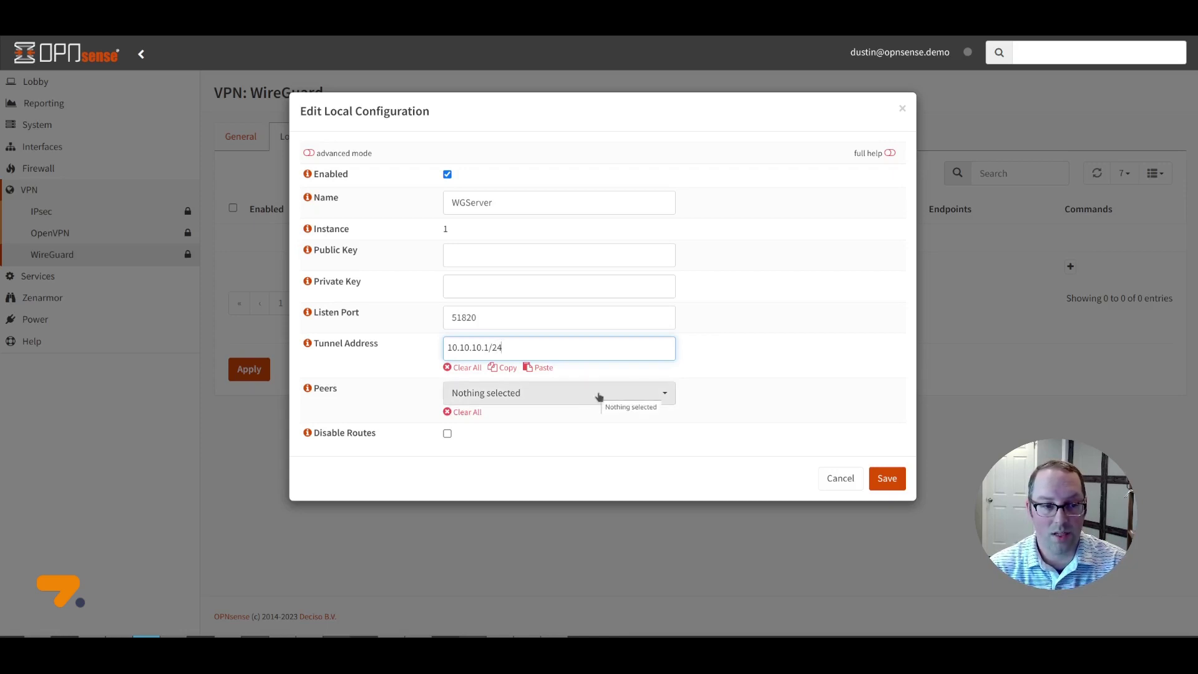
{"action": "left_click", "coordinate": [888, 478]}
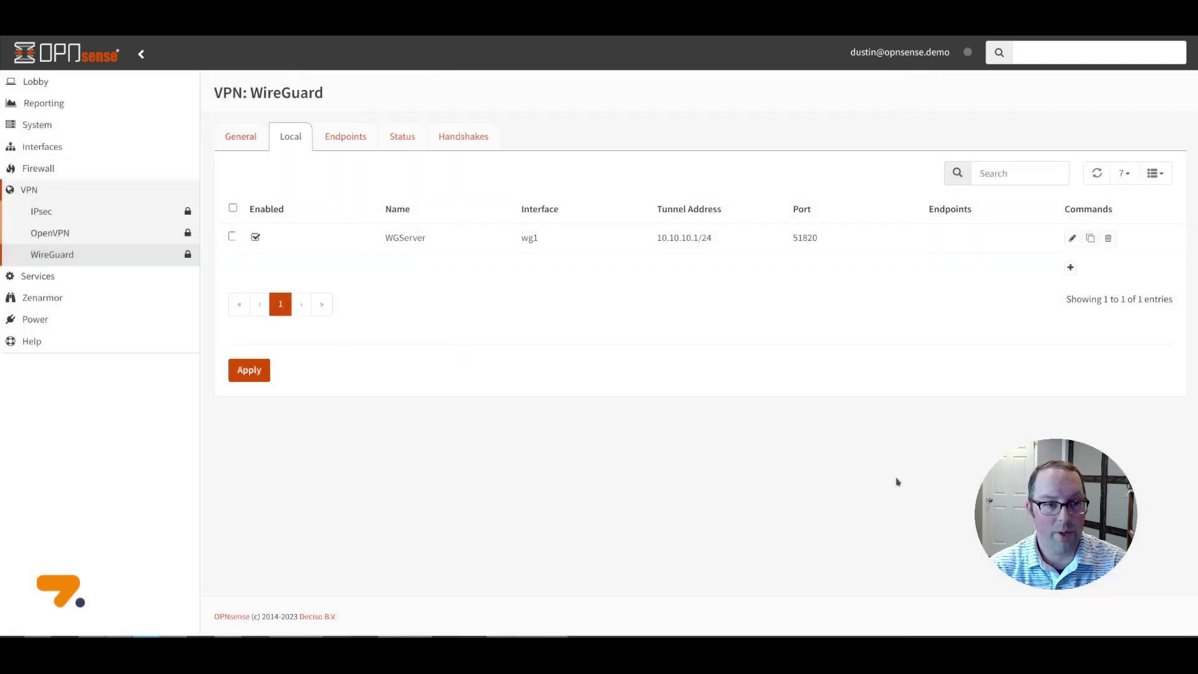
{"action": "left_click", "coordinate": [1072, 238]}
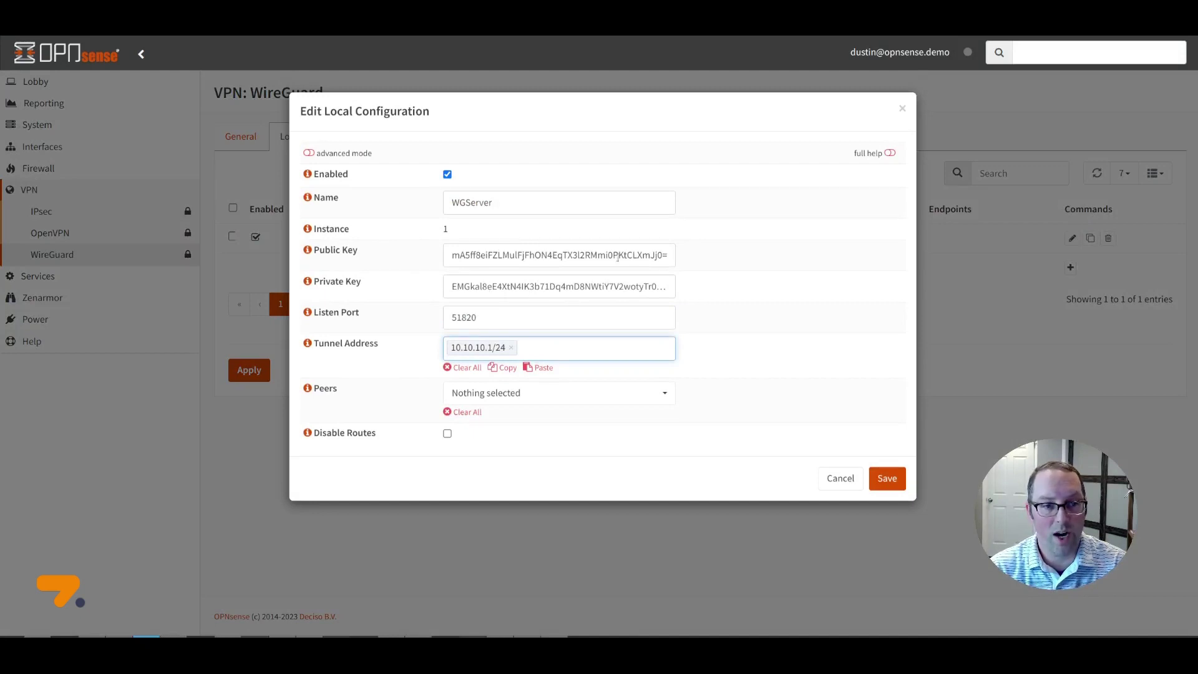
{"action": "left_click", "coordinate": [842, 479]}
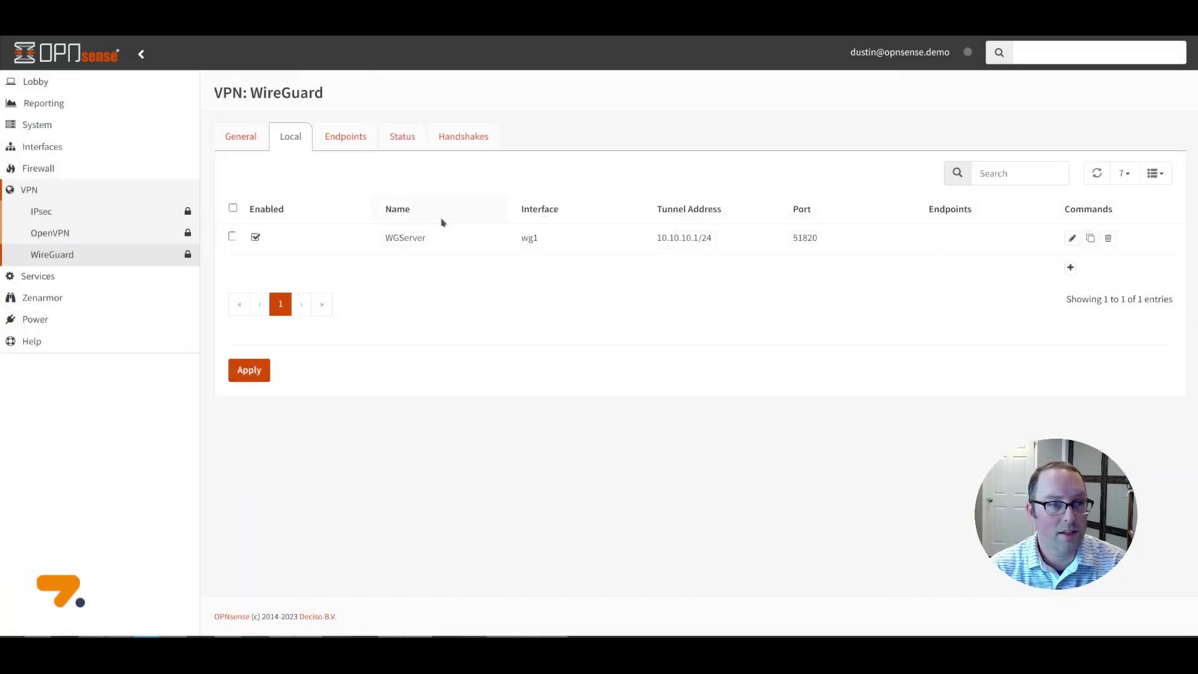
- Add a new WireGuard endpoint named WGClient with the client's public key pasted in
{"action": "left_click", "coordinate": [346, 140]}
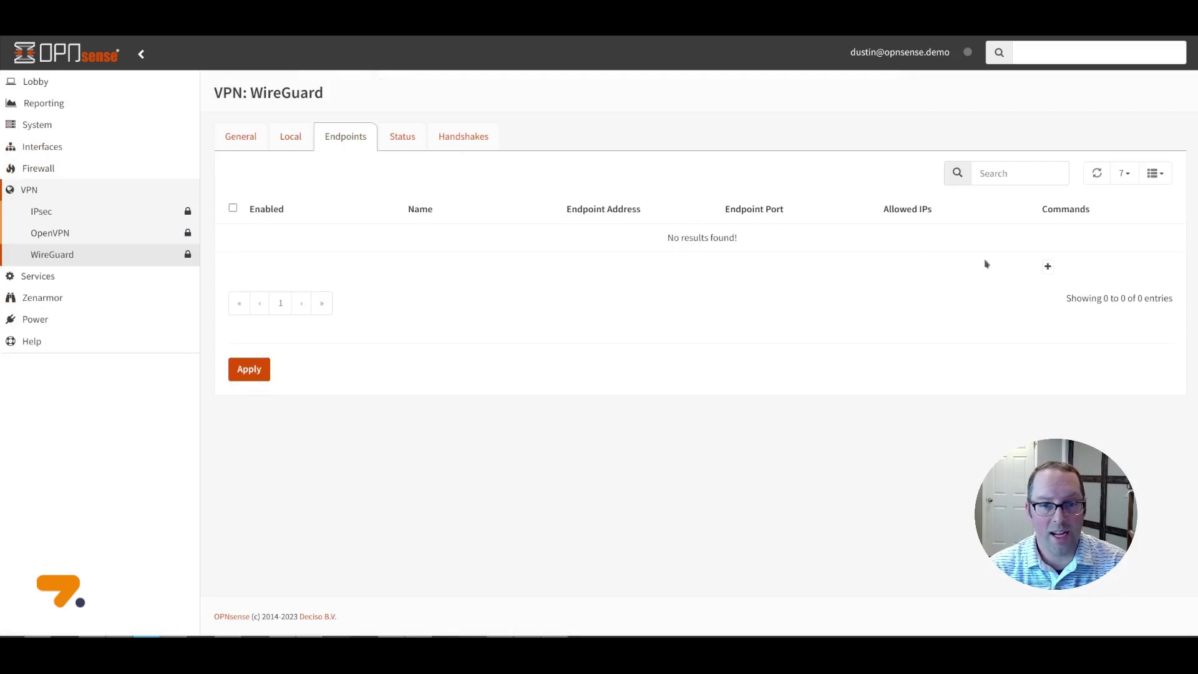
{"action": "left_click", "coordinate": [1047, 268]}
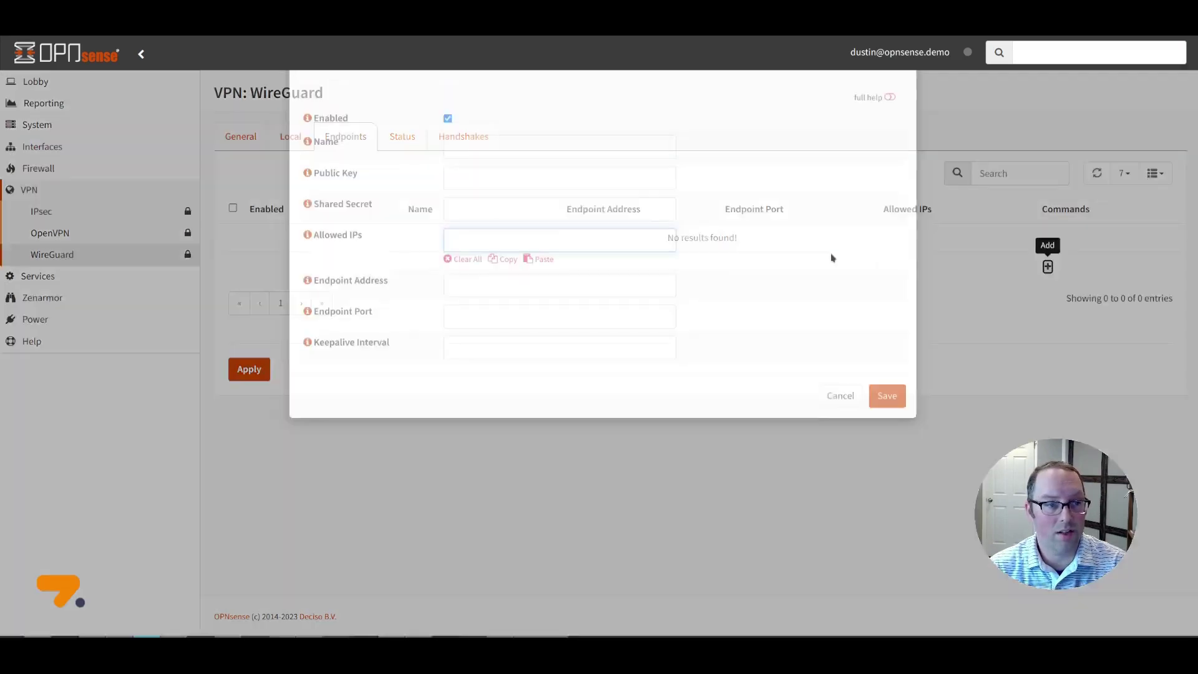
{"action": "left_click", "coordinate": [518, 201]}
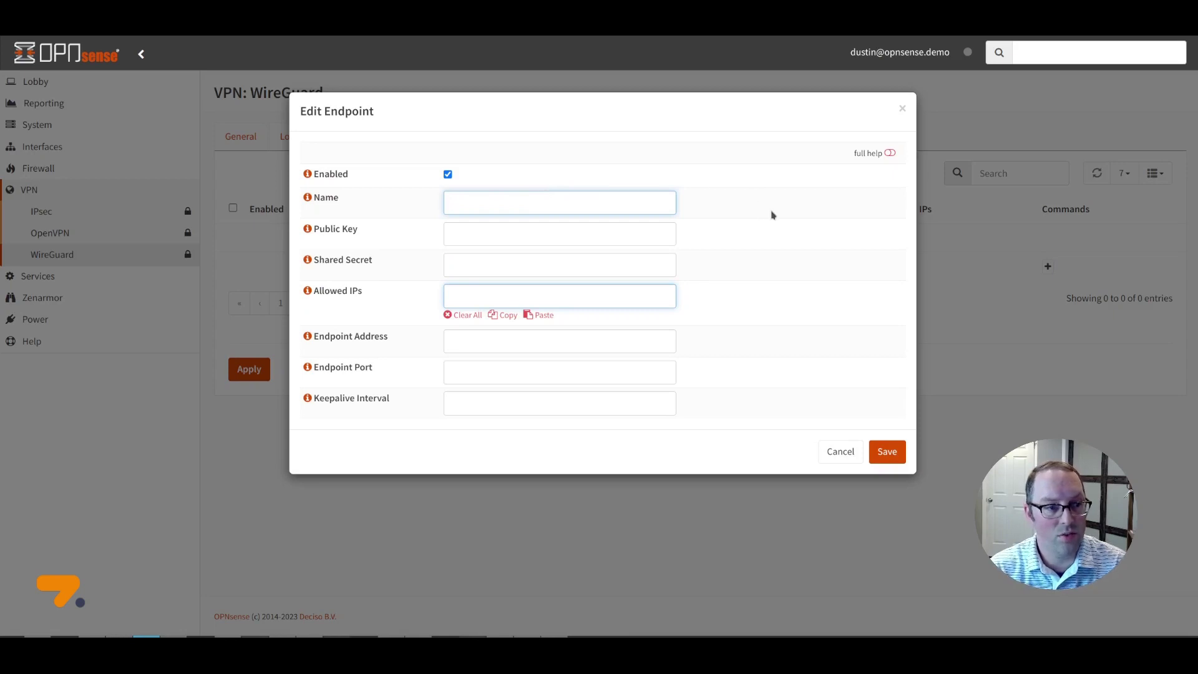
{"action": "left_click", "coordinate": [482, 203]}
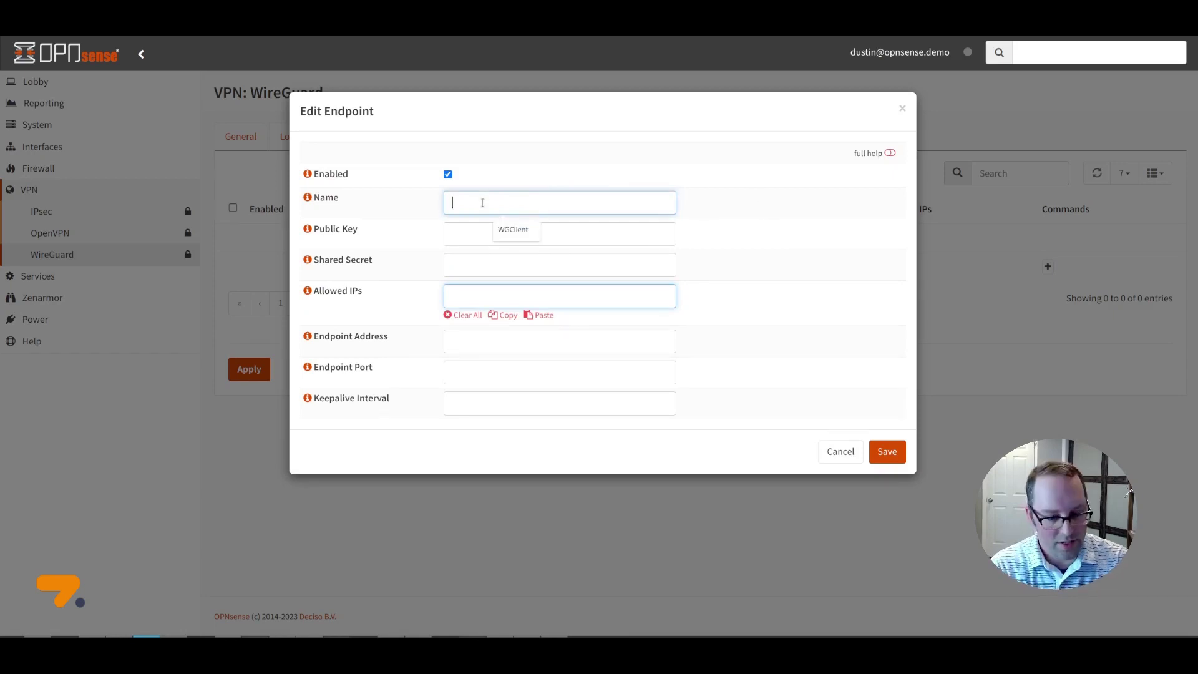
{"action": "left_click", "coordinate": [509, 230]}
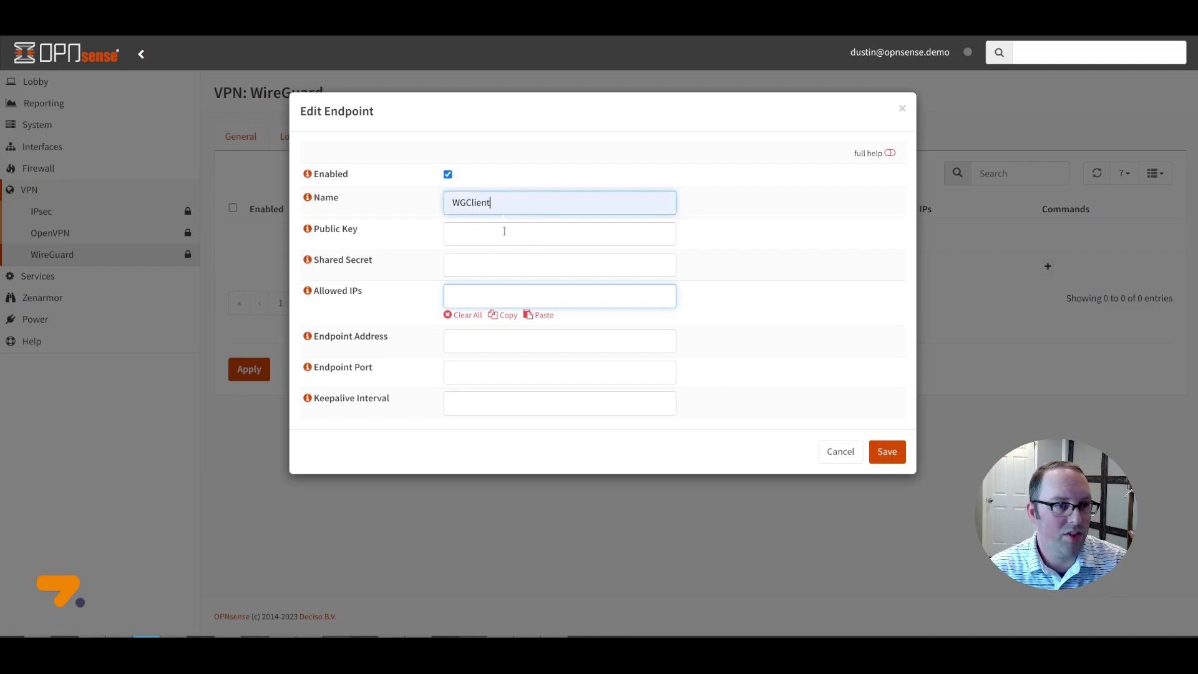
{"action": "left_click", "coordinate": [495, 234]}
{"action": "type", "text": "DxATcUreUU4zA7OtE9hDjosNvjFCQFWiuaCjta6bi2M="}
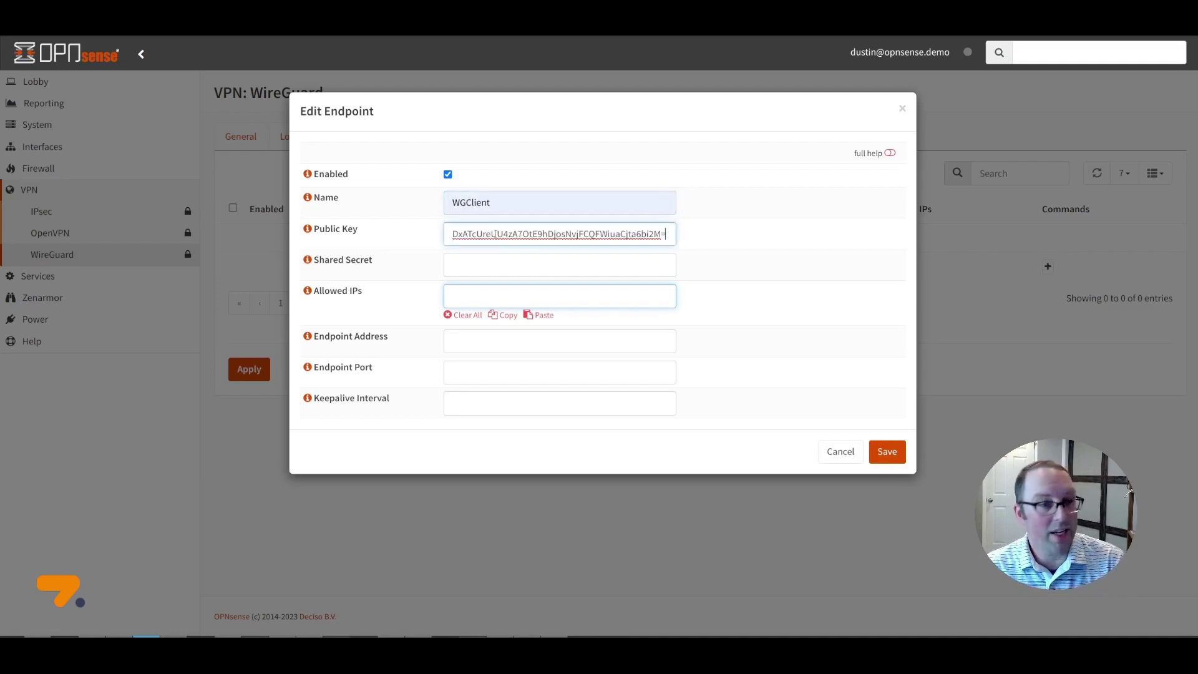
- Set WGClient's allowed IPs to 10.10.10.2/32 and endpoint address to vpn.yourdomain.com, then save
{"action": "left_click", "coordinate": [524, 283]}
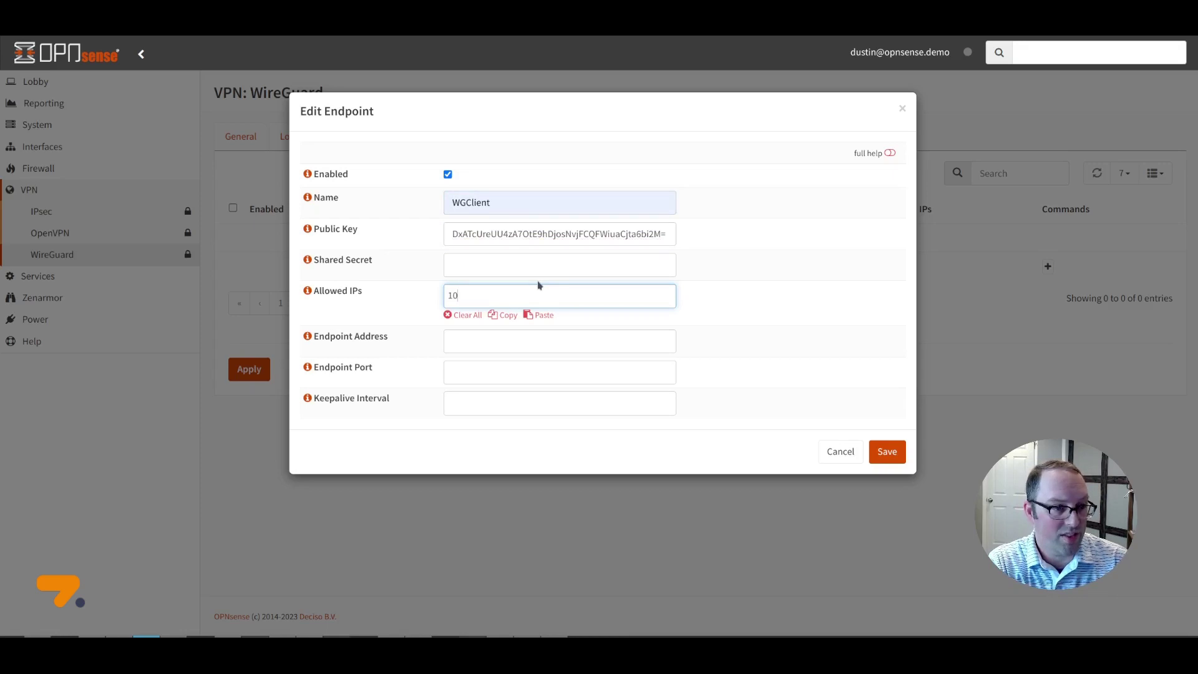
{"action": "type", "text": "10.10.10.2"}
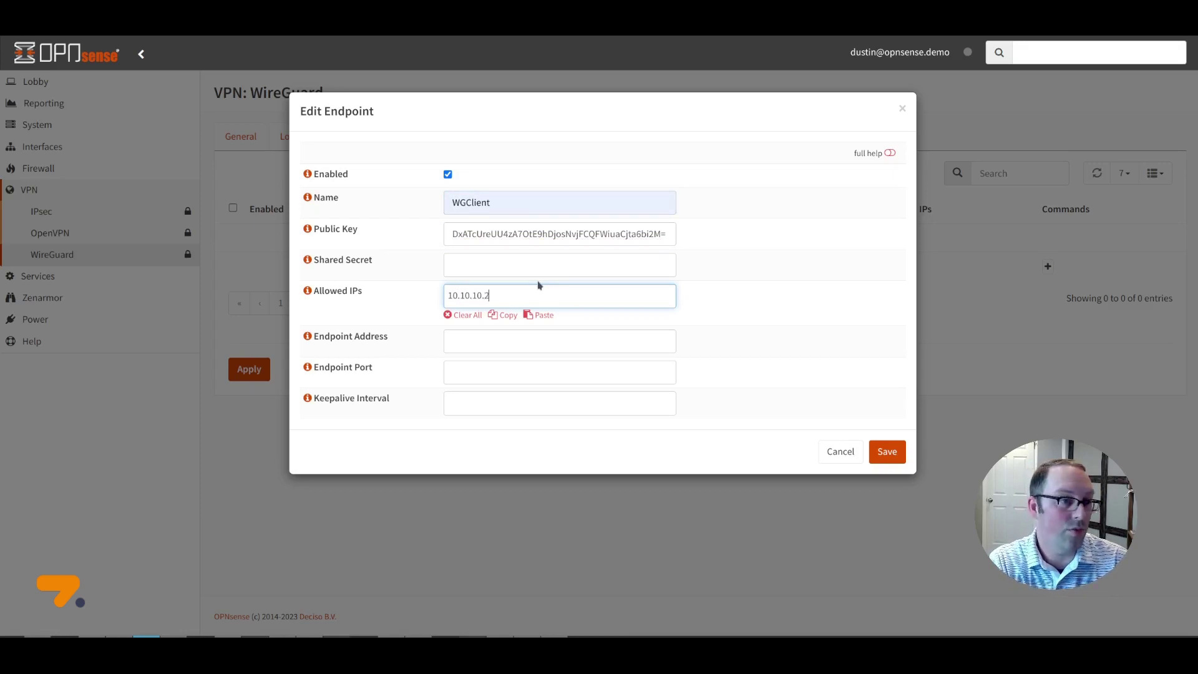
{"action": "type", "text": "/32"}
{"action": "key", "text": "Tab"}
{"action": "type", "text": "vpn.yourdomain.com"}
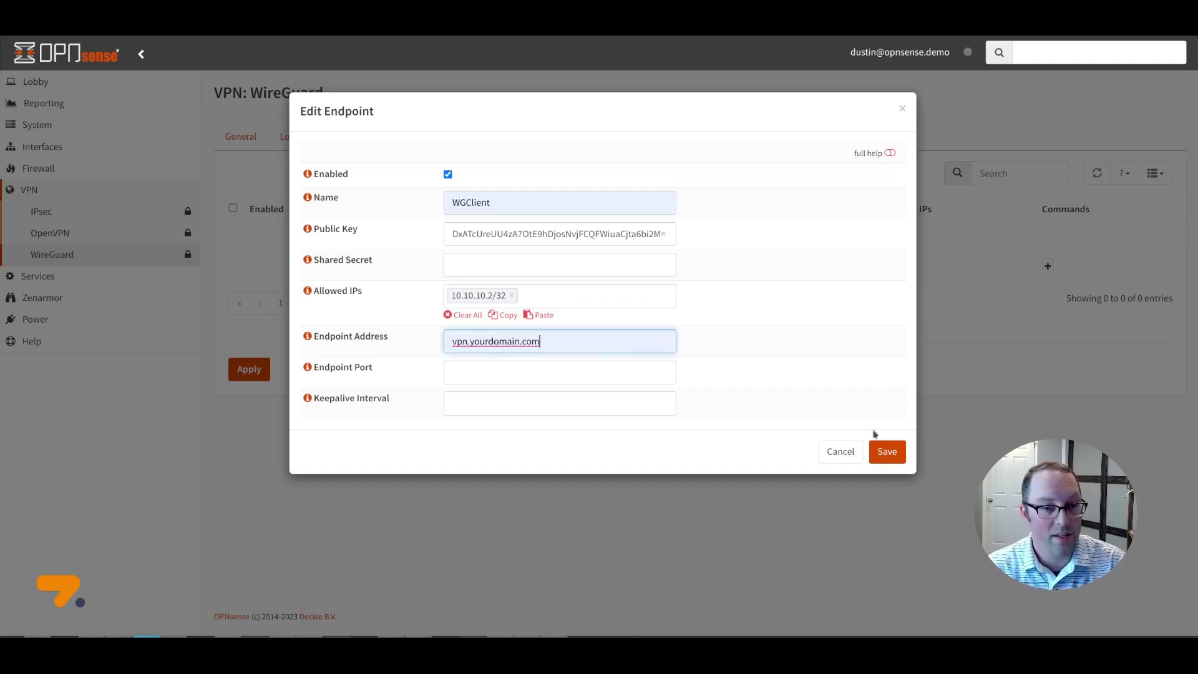
{"action": "left_click", "coordinate": [886, 451]}
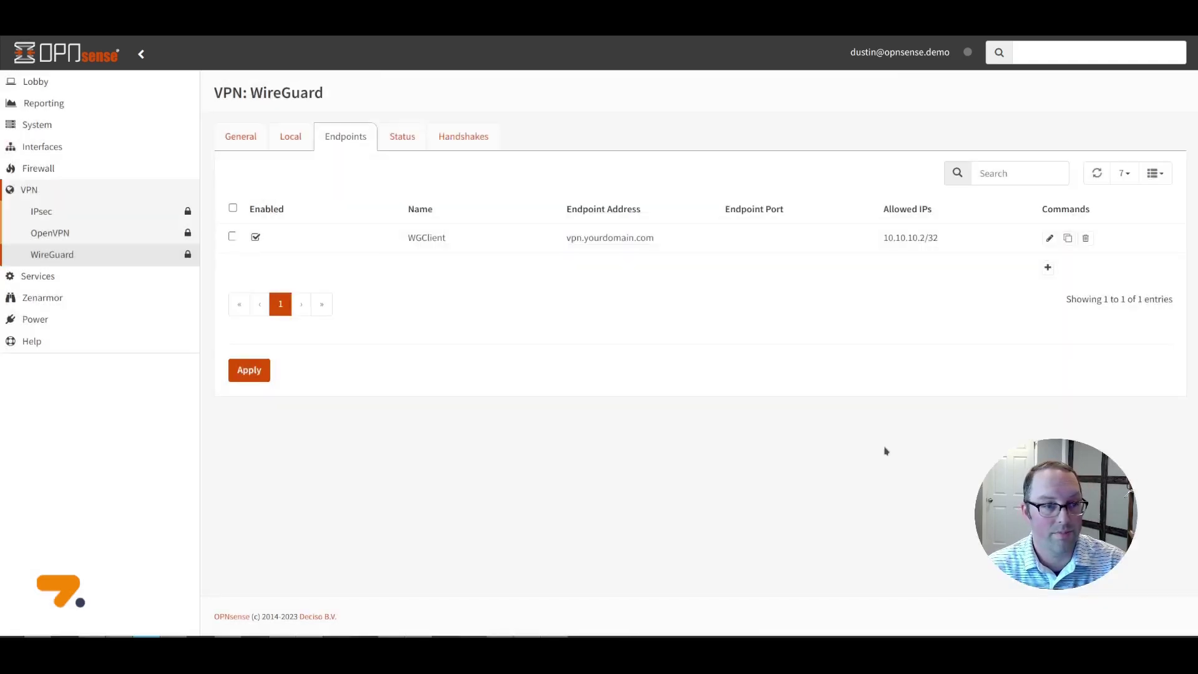
- Edit the WGServer instance, select WGClient in its Peers list, and save
{"action": "left_click", "coordinate": [296, 141]}
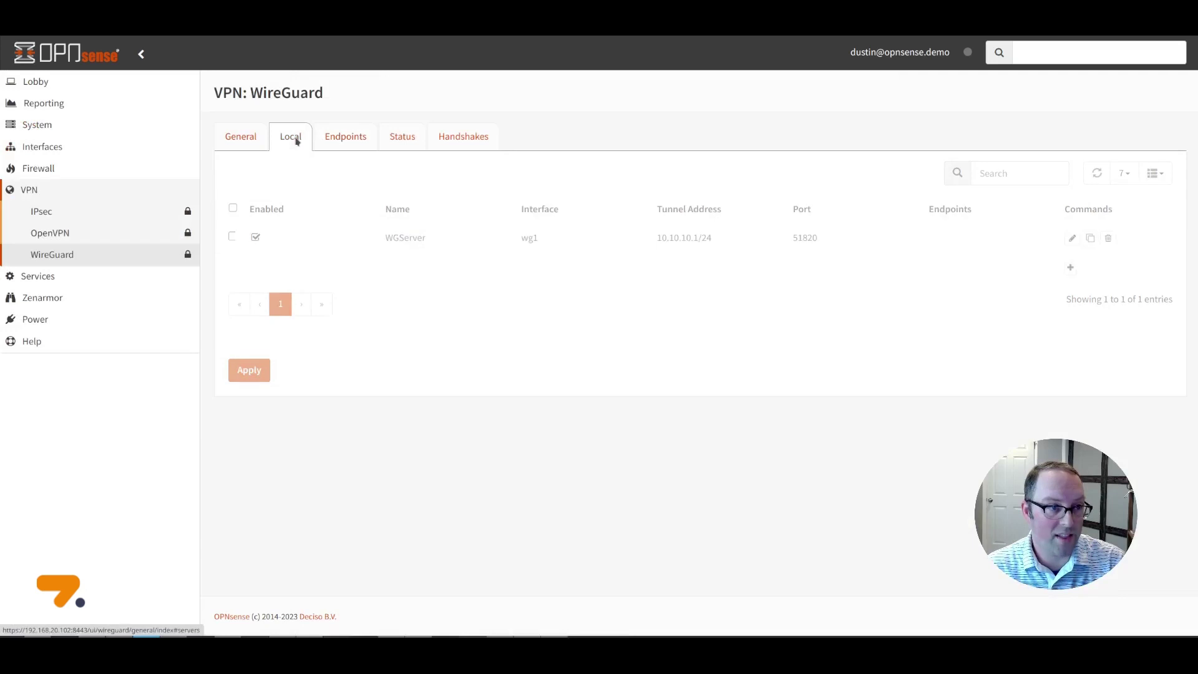
{"action": "left_click", "coordinate": [1071, 238]}
{"action": "left_click", "coordinate": [571, 392]}
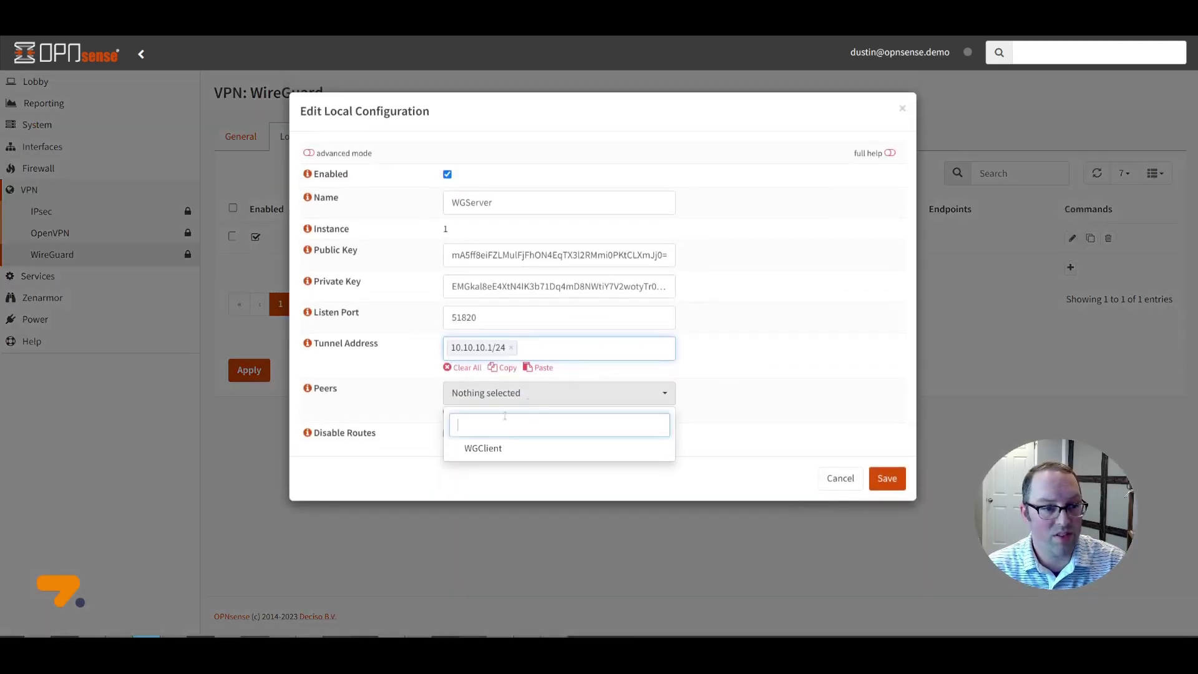
{"action": "left_click", "coordinate": [499, 453]}
{"action": "left_click", "coordinate": [891, 480]}
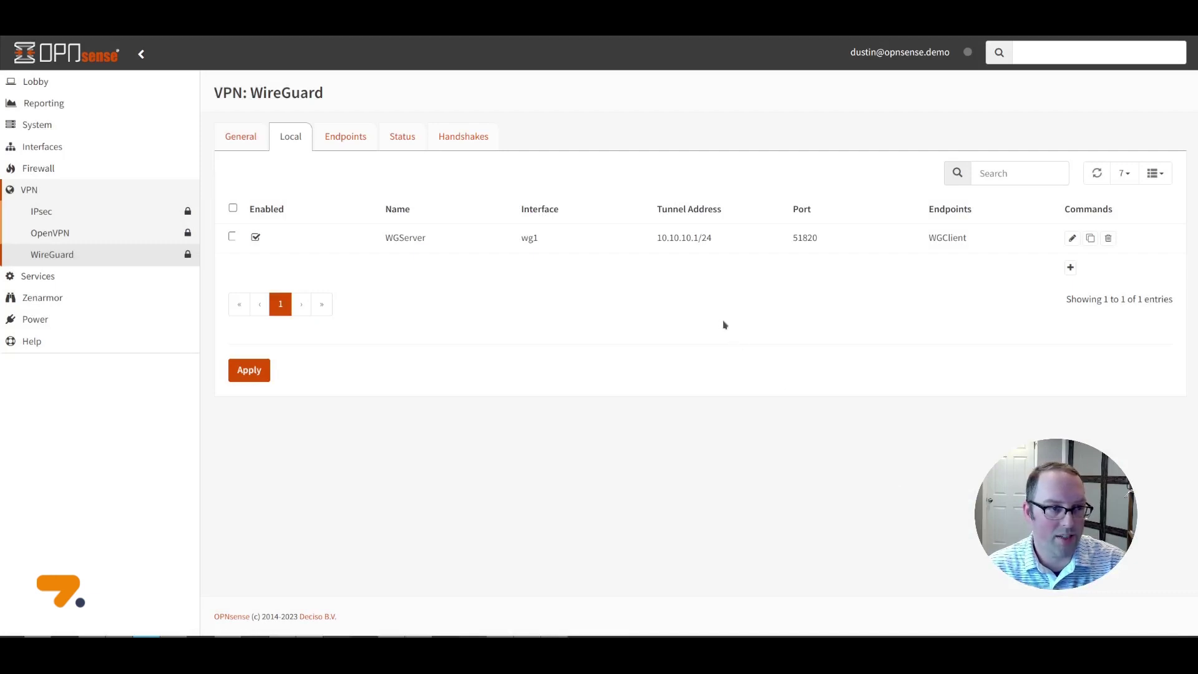
- Tick Enable WireGuard in the General settings and apply the change
{"action": "left_click", "coordinate": [249, 138]}
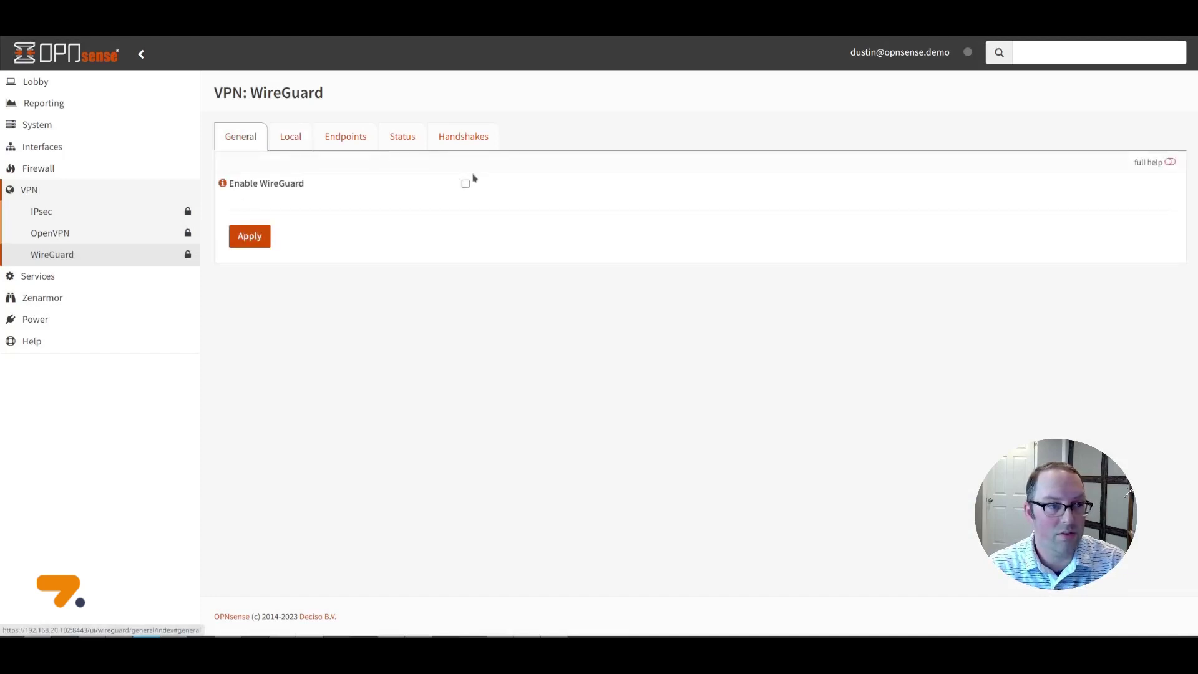
{"action": "left_click", "coordinate": [465, 184]}
{"action": "left_click", "coordinate": [265, 238]}
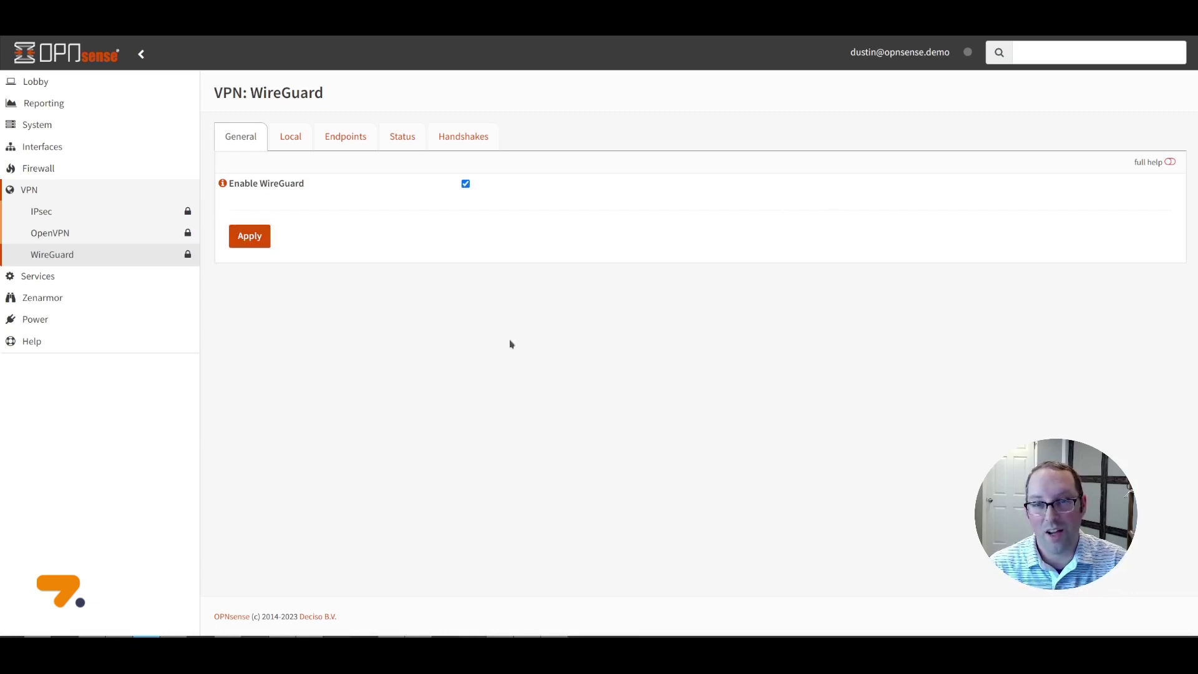
{"action": "left_click", "coordinate": [69, 155]}
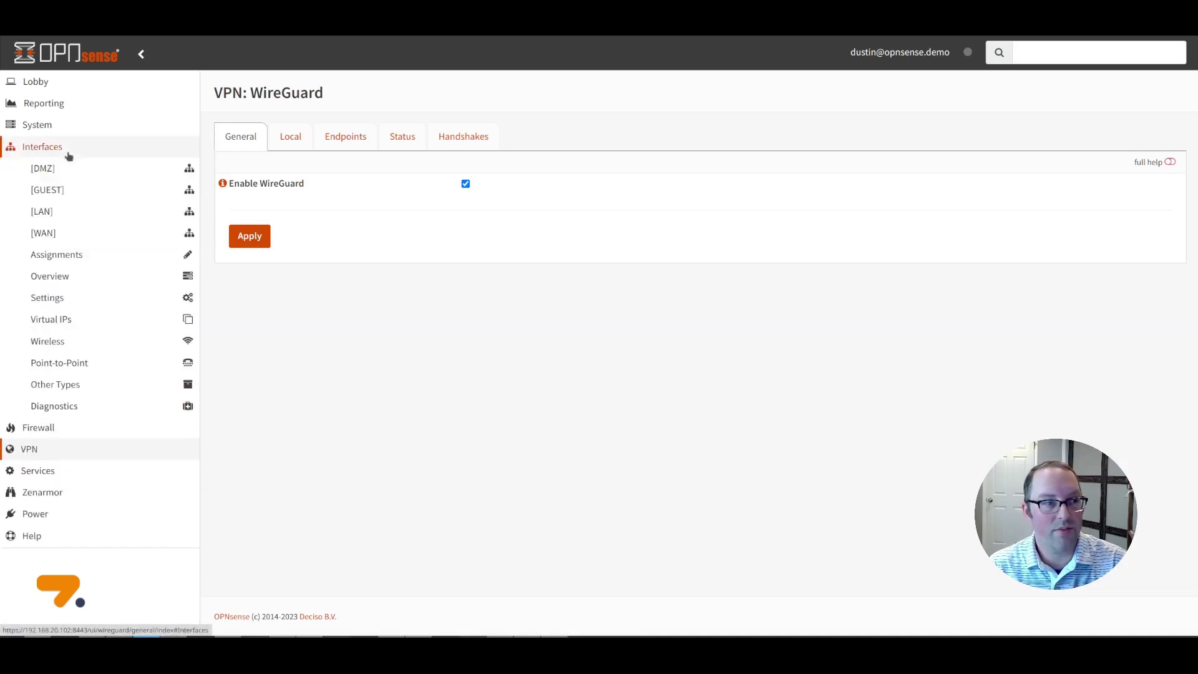
- Assign wg1 as a new interface with the description WG
{"action": "left_click", "coordinate": [68, 256]}
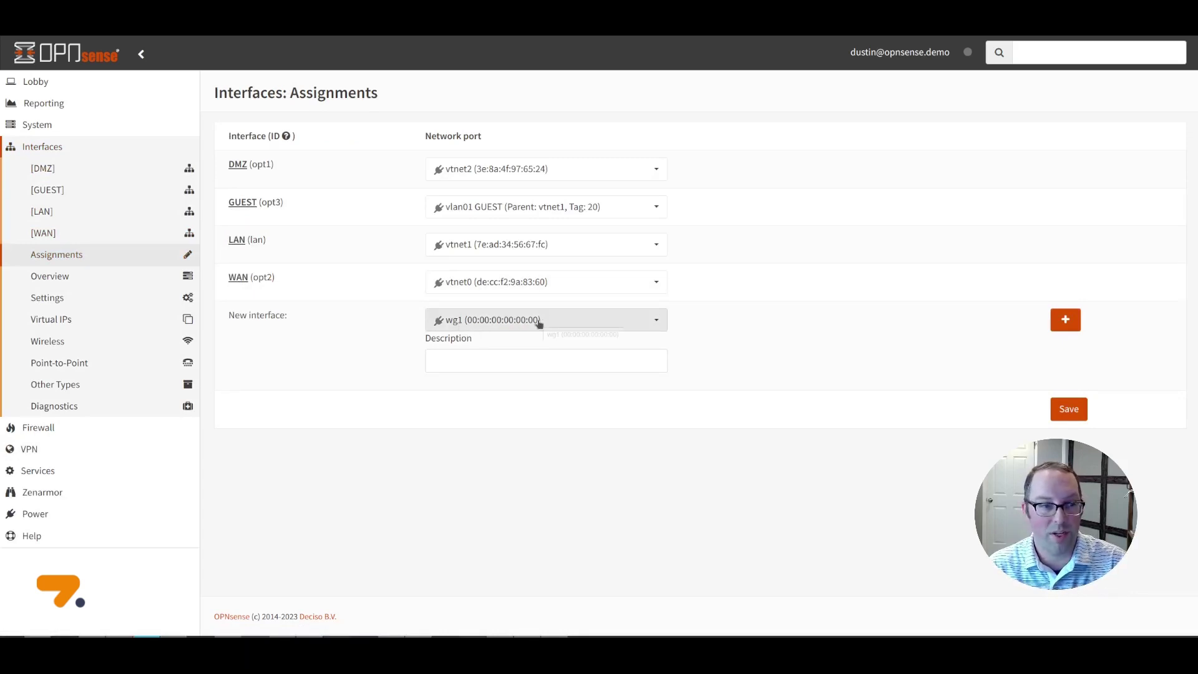
{"action": "left_click", "coordinate": [480, 352]}
{"action": "type", "text": "WG"}
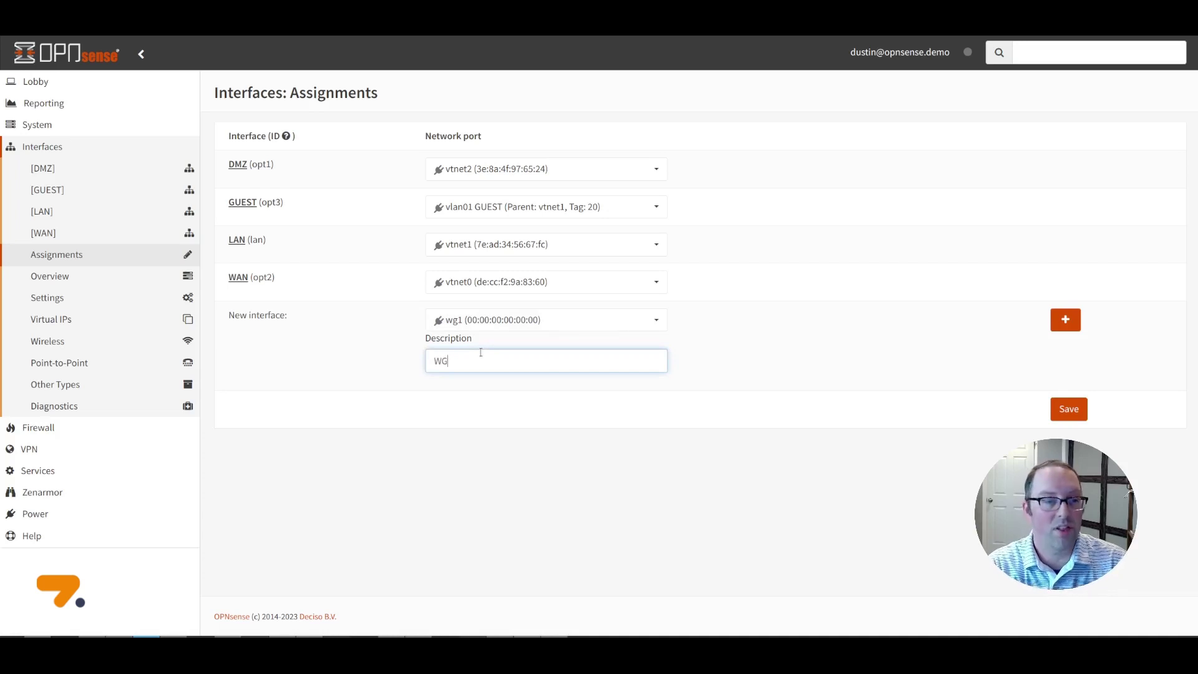
{"action": "left_click", "coordinate": [1070, 324]}
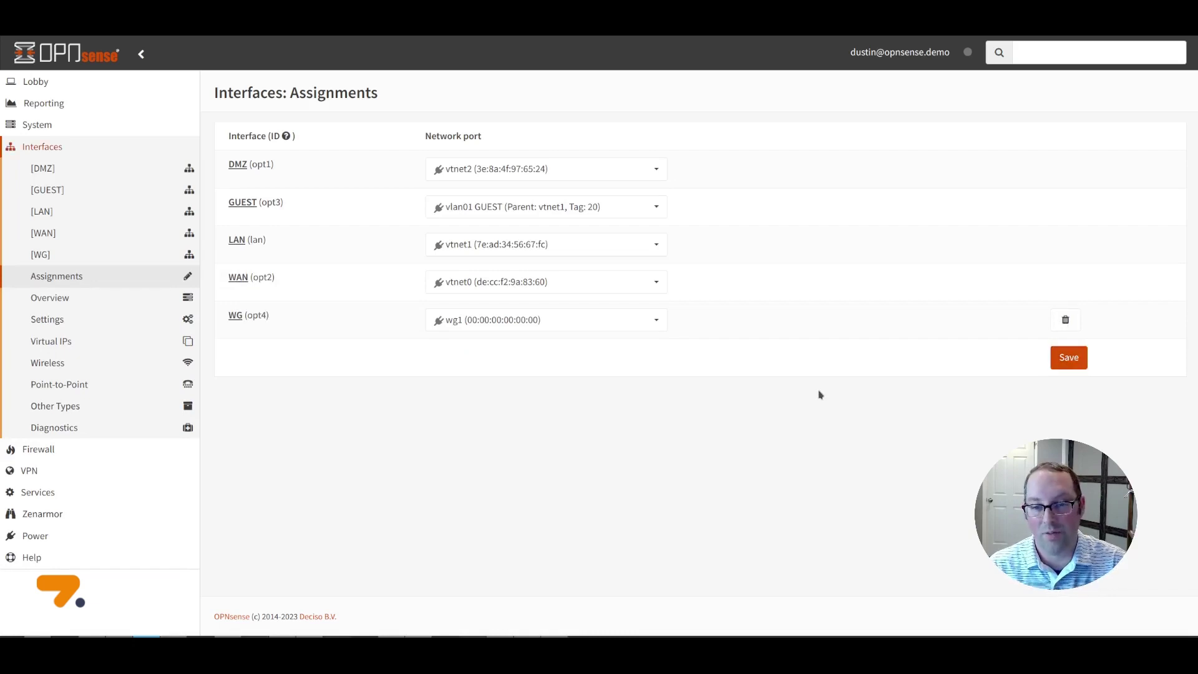
- Enable the WG interface with Prevent removal ticked, save, and apply the changes
{"action": "left_click", "coordinate": [43, 257]}
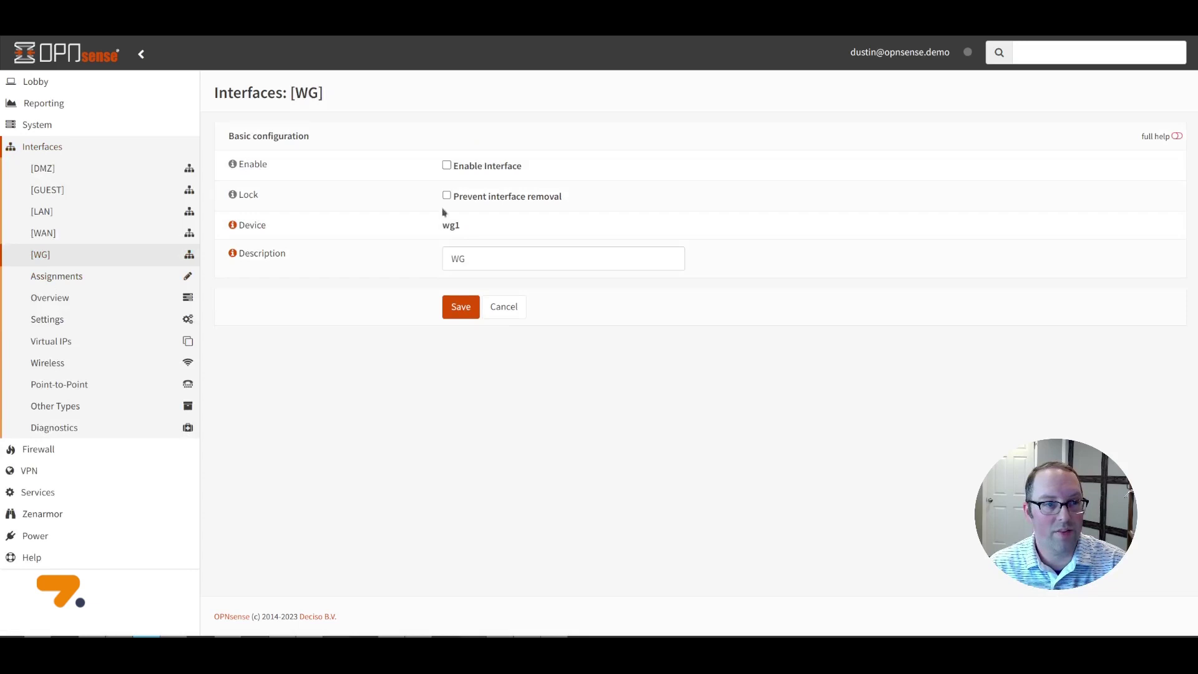
{"action": "left_click", "coordinate": [446, 165]}
{"action": "left_click", "coordinate": [445, 197]}
{"action": "scroll", "coordinate": [867, 357], "scroll_direction": "down", "scroll_amount": 3}
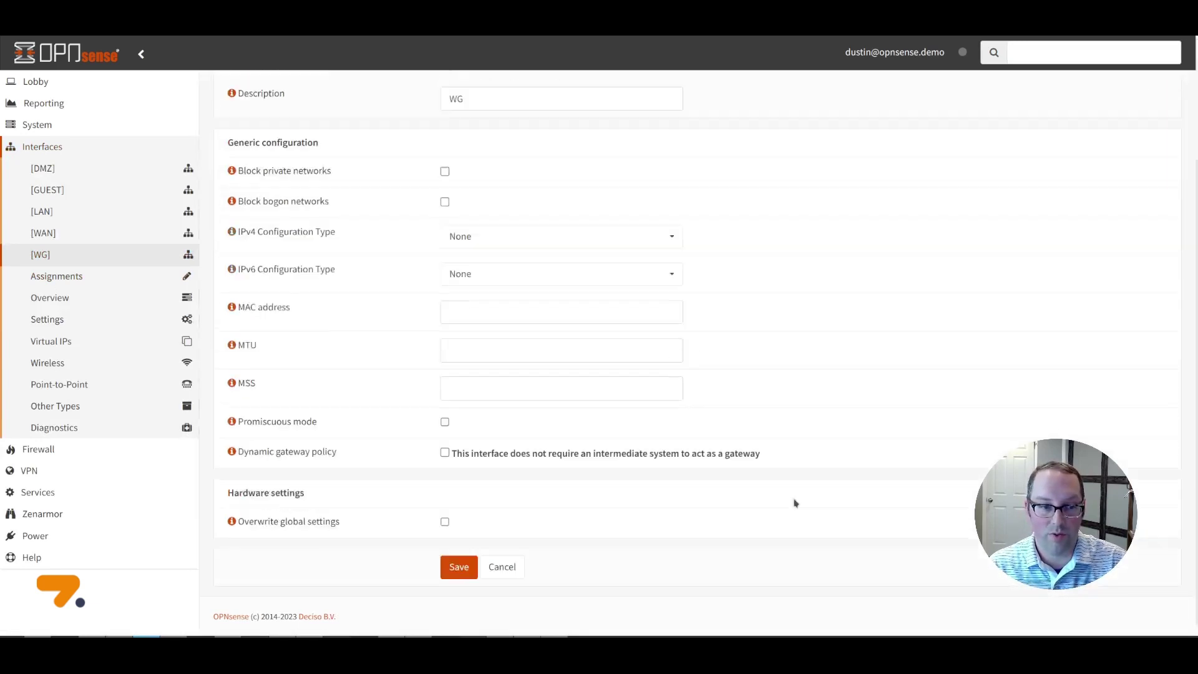
{"action": "left_click", "coordinate": [460, 556]}
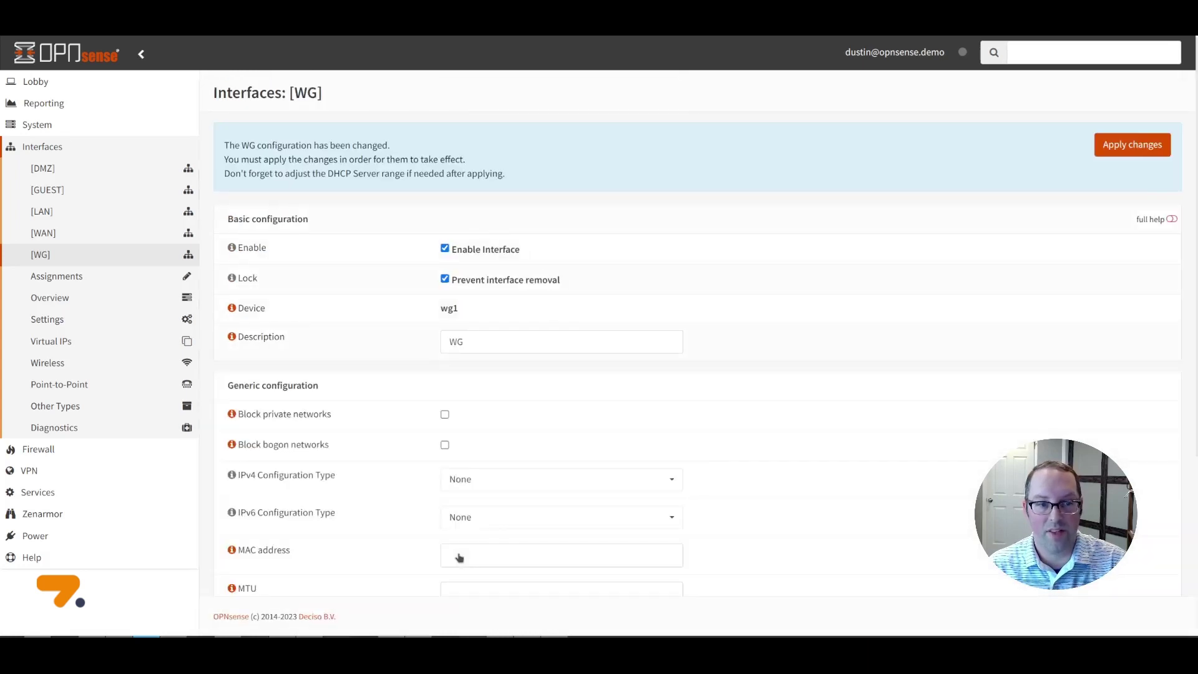
{"action": "left_click", "coordinate": [1149, 146]}
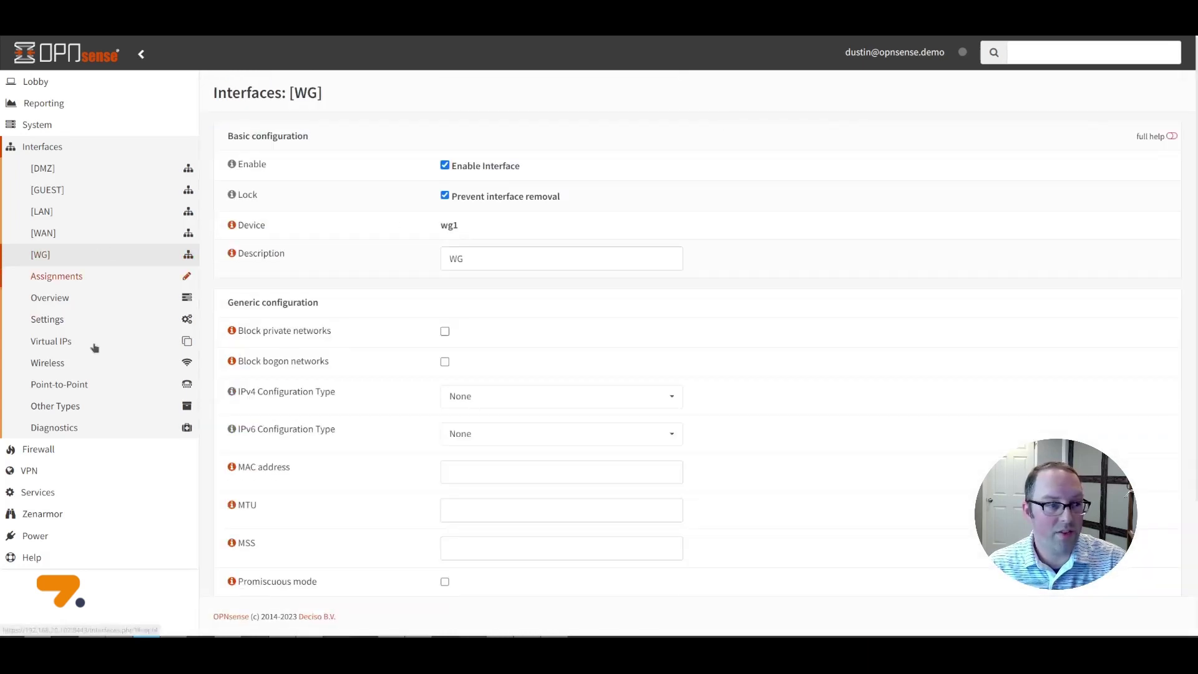
{"action": "left_click", "coordinate": [39, 449]}
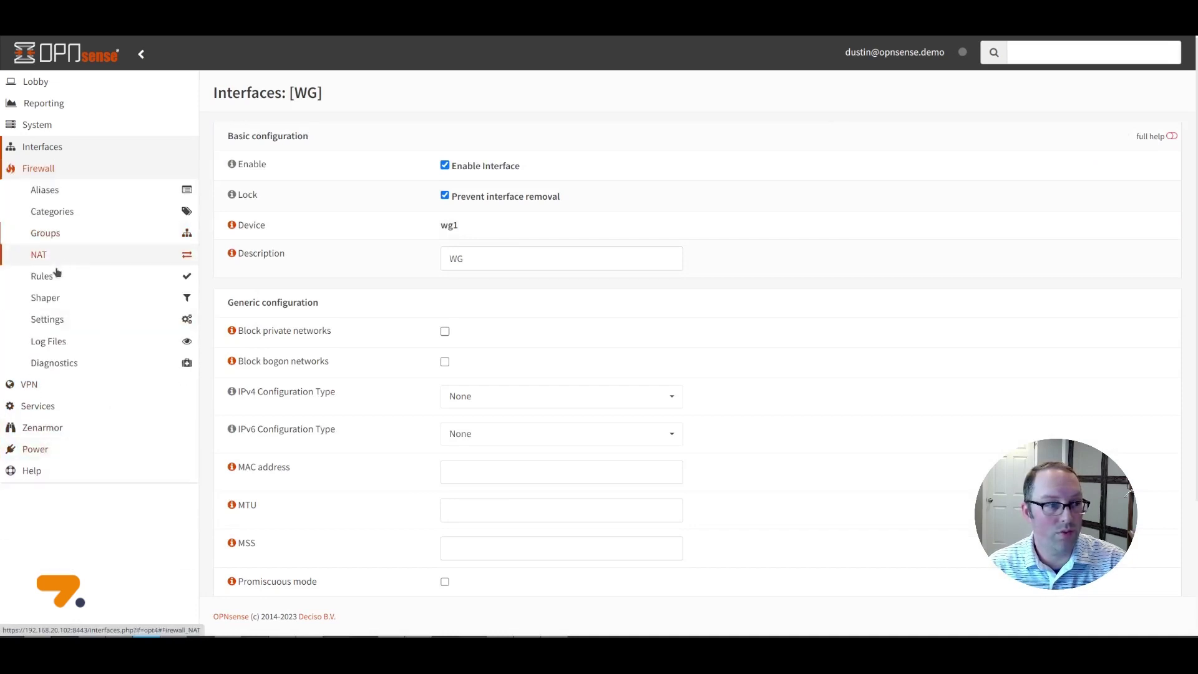
- Check the WG interface's firewall rules, then switch to the WAN rules
{"action": "left_click", "coordinate": [53, 278]}
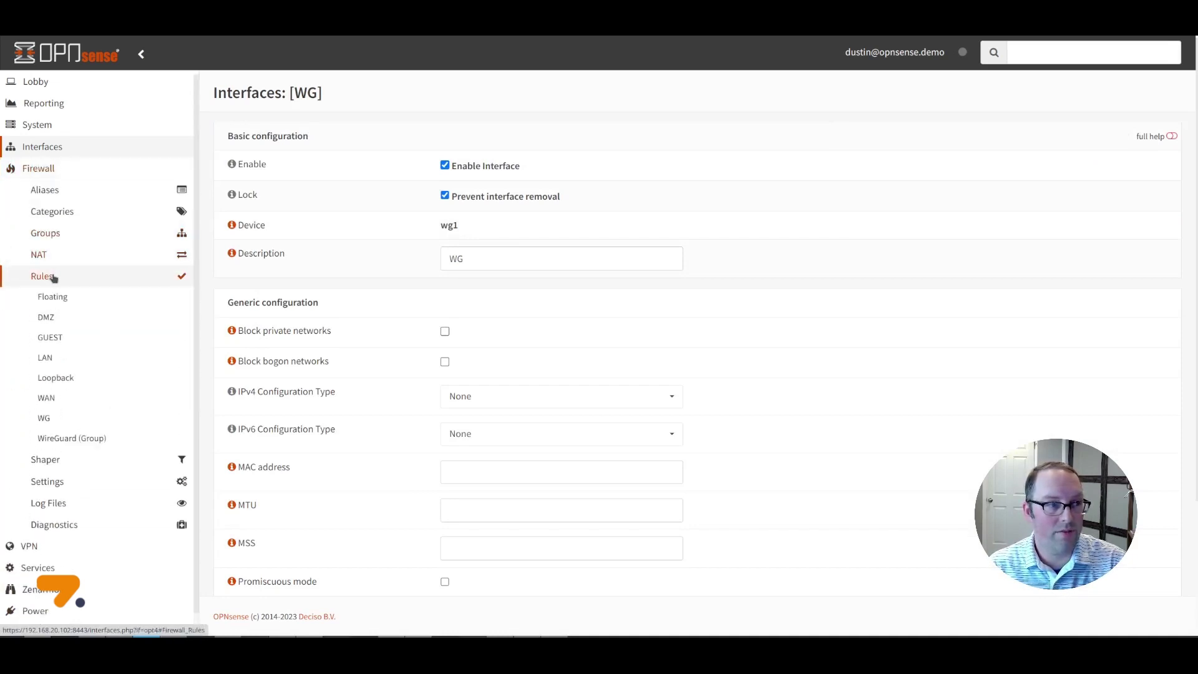
{"action": "left_click", "coordinate": [47, 419]}
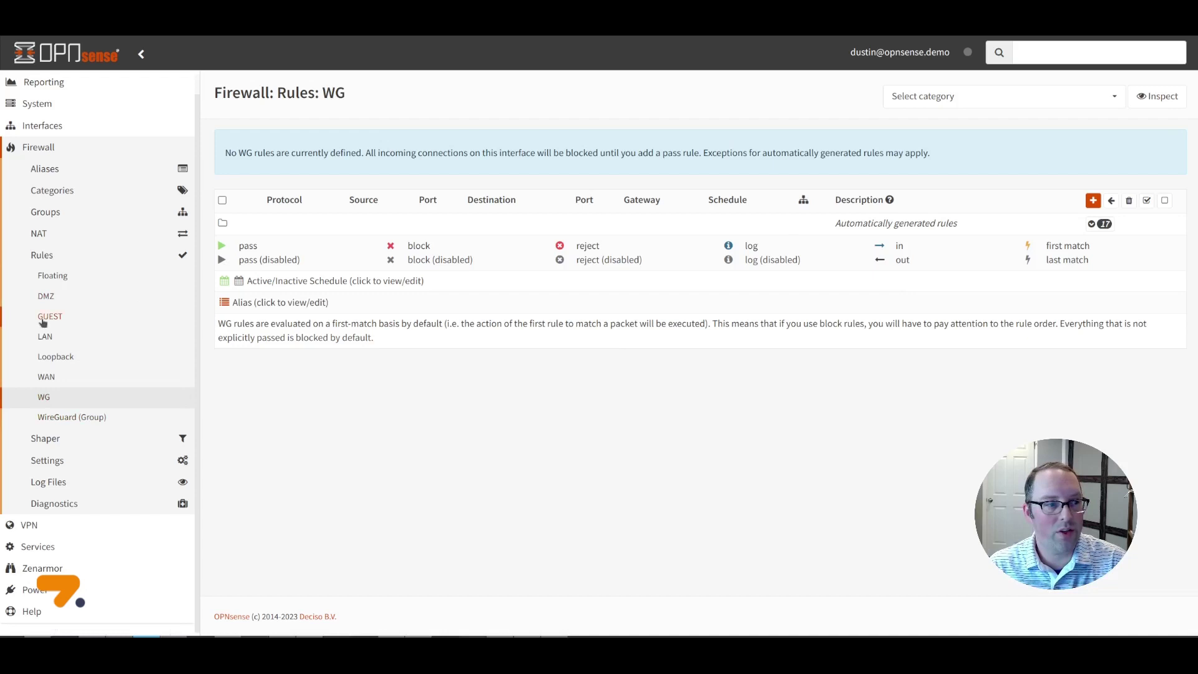
{"action": "left_click", "coordinate": [46, 377]}
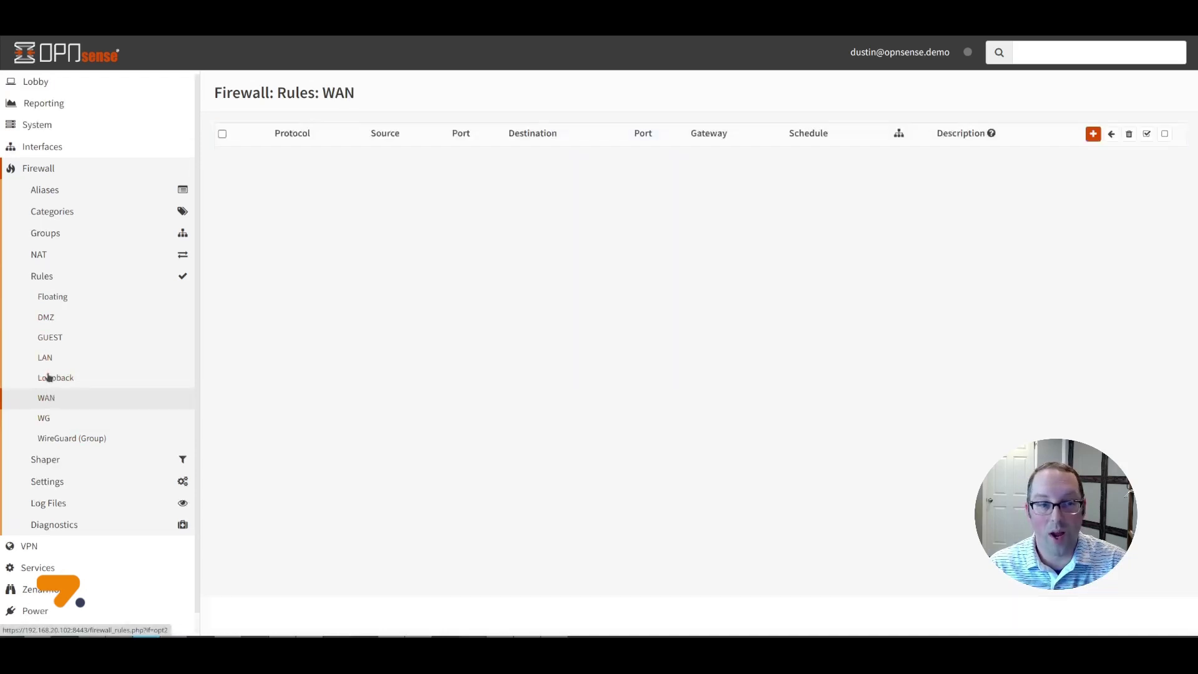
- Start a new WAN rule with protocol UDP and destination WAN address
{"action": "left_click", "coordinate": [1093, 141]}
{"action": "scroll", "coordinate": [580, 187], "scroll_direction": "down", "scroll_amount": 1}
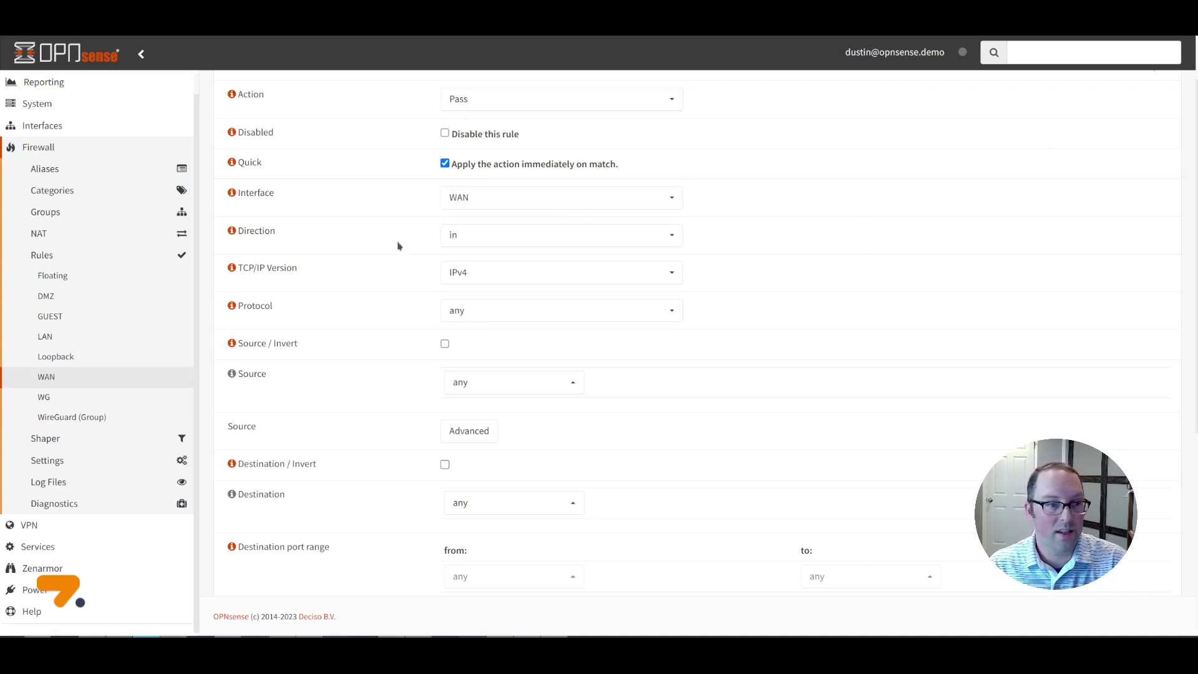
{"action": "left_click", "coordinate": [487, 315]}
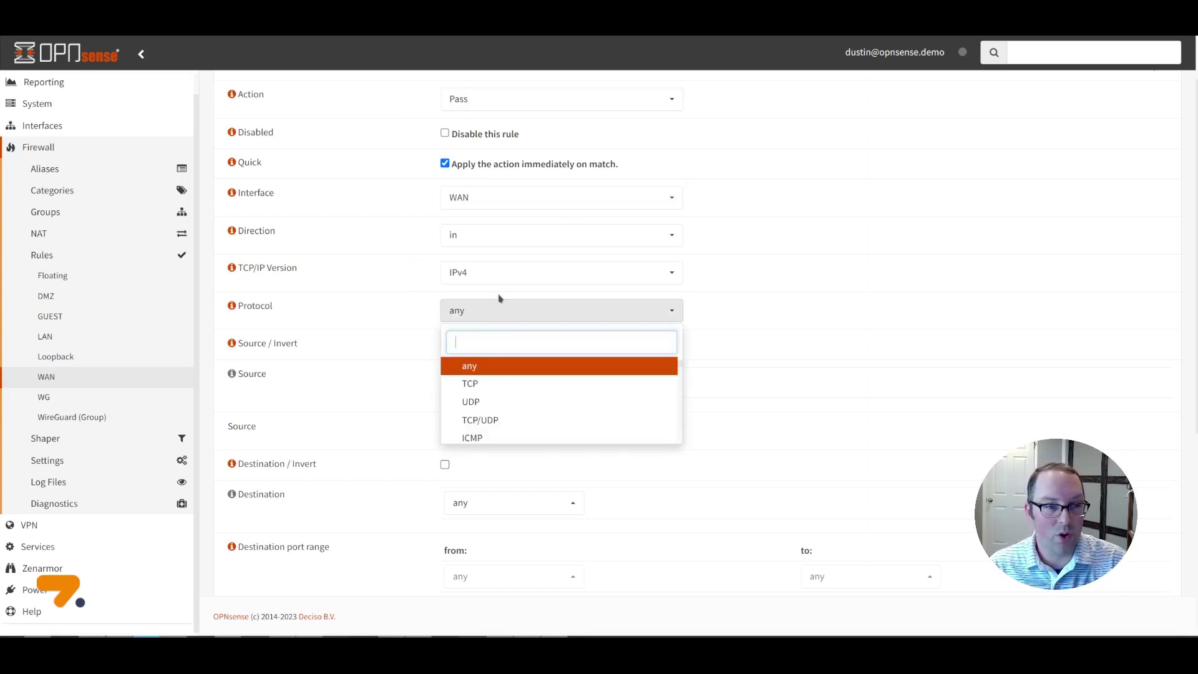
{"action": "left_click", "coordinate": [492, 400]}
{"action": "scroll", "coordinate": [719, 393], "scroll_direction": "down", "scroll_amount": 2}
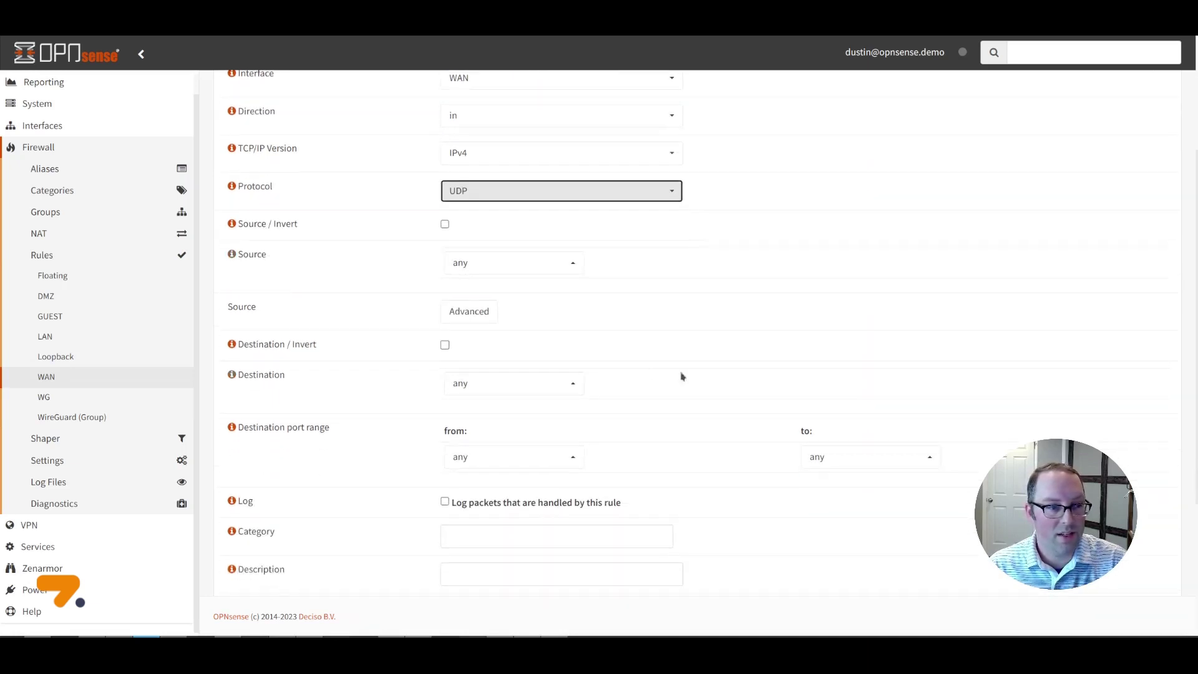
{"action": "left_click", "coordinate": [569, 382]}
{"action": "type", "text": "wan"}
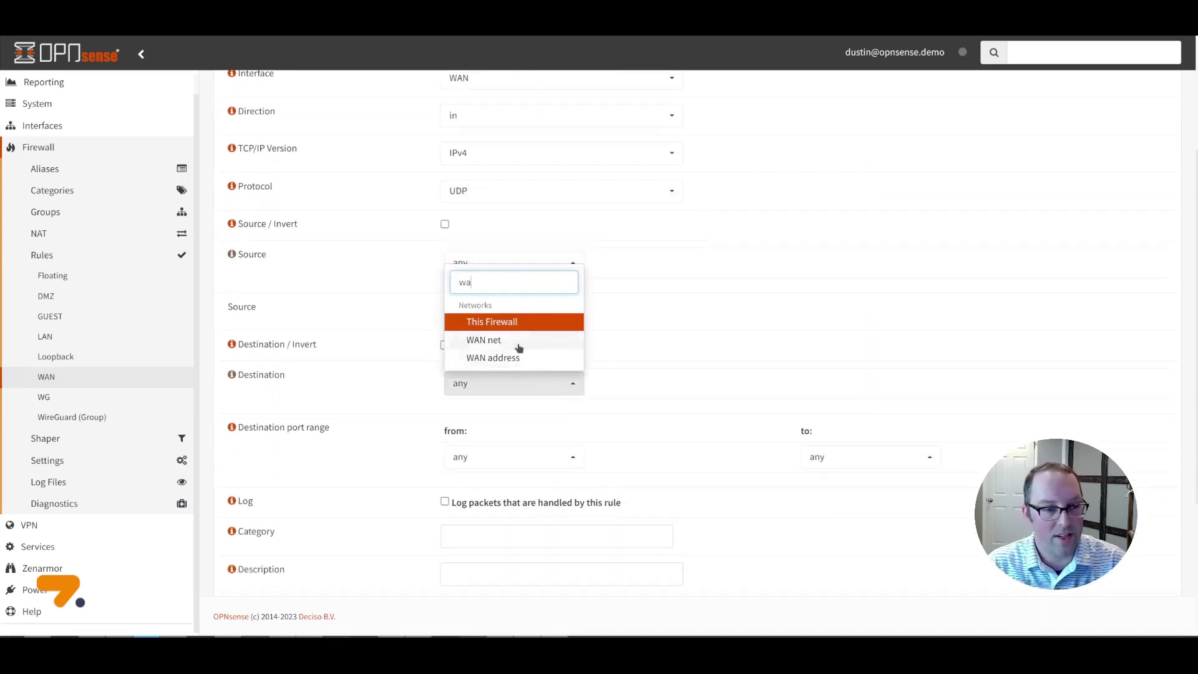
{"action": "left_click", "coordinate": [511, 355]}
- Set the destination port range to 51820 through 51820
{"action": "left_click", "coordinate": [549, 452]}
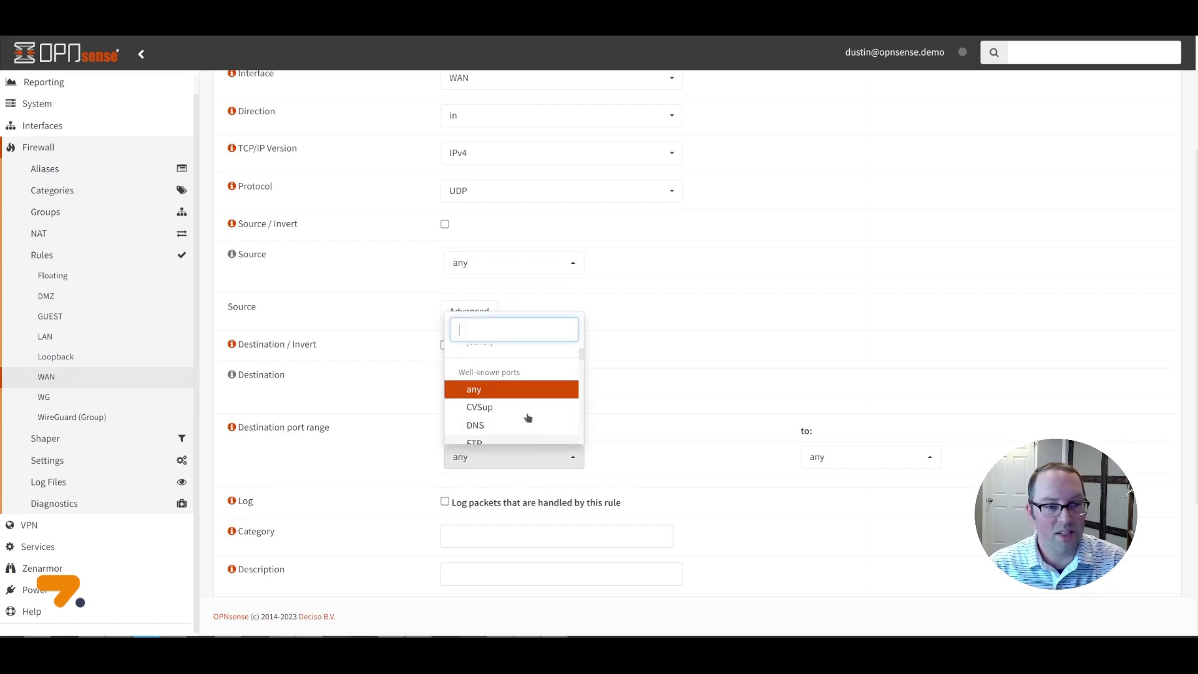
{"action": "left_click", "coordinate": [490, 353]}
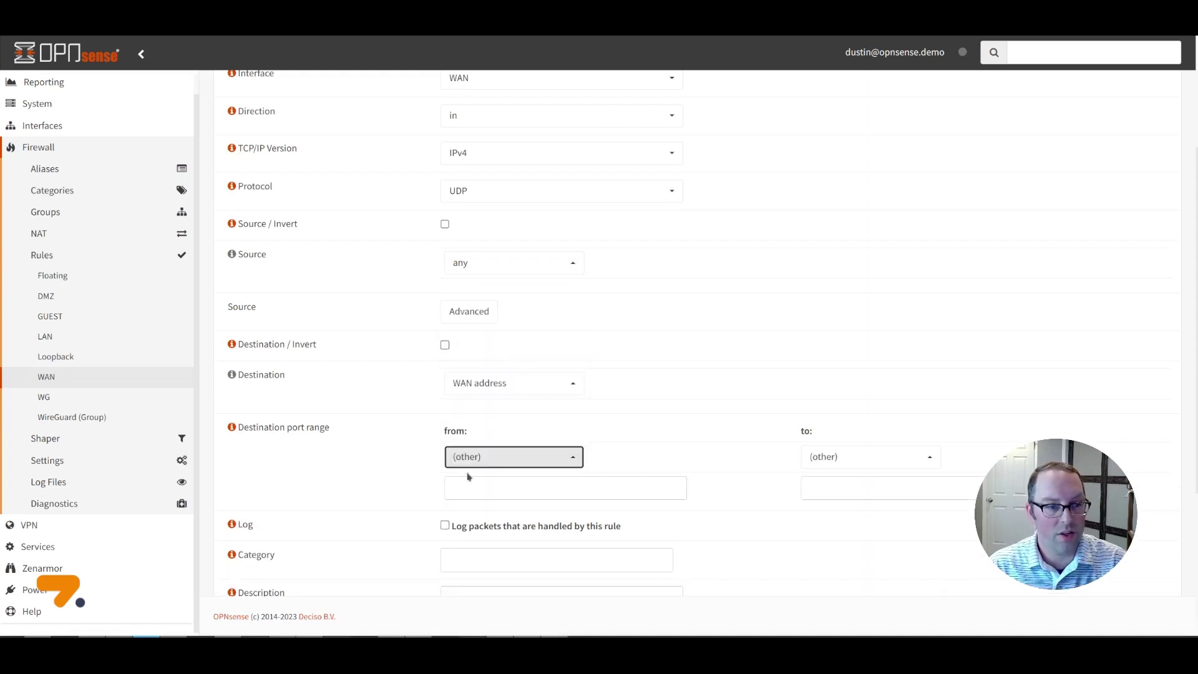
{"action": "left_click", "coordinate": [461, 482]}
{"action": "type", "text": "51820"}
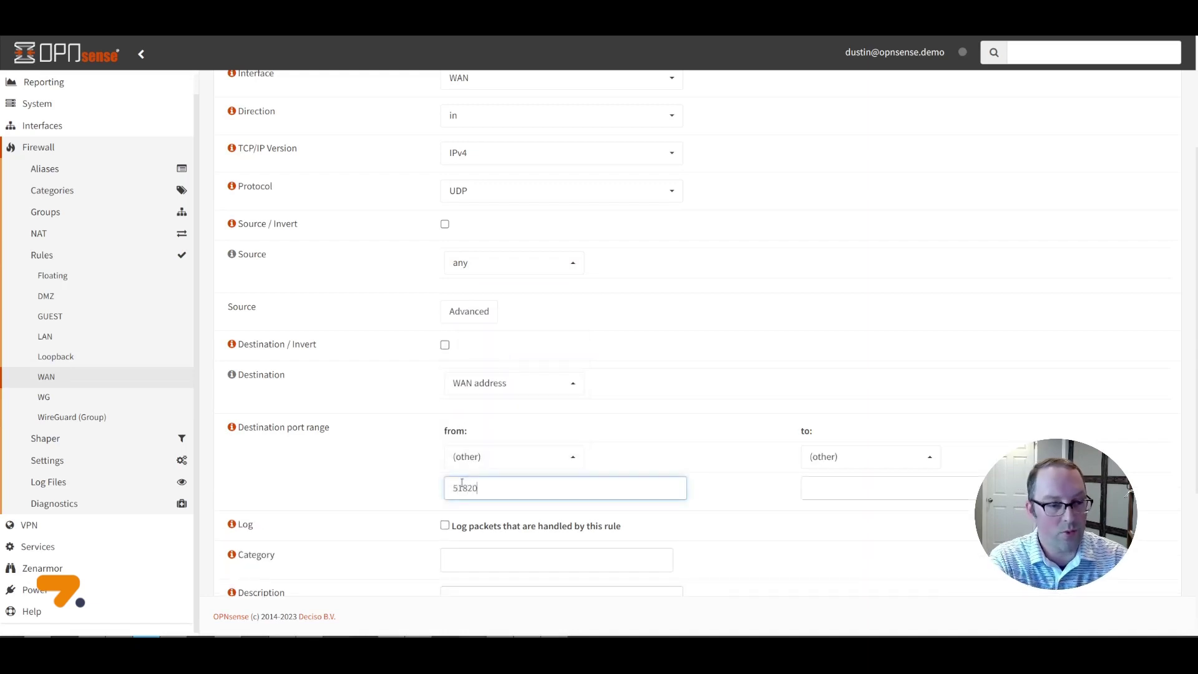
{"action": "double_click", "coordinate": [458, 487]}
{"action": "key", "text": "ctrl+c"}
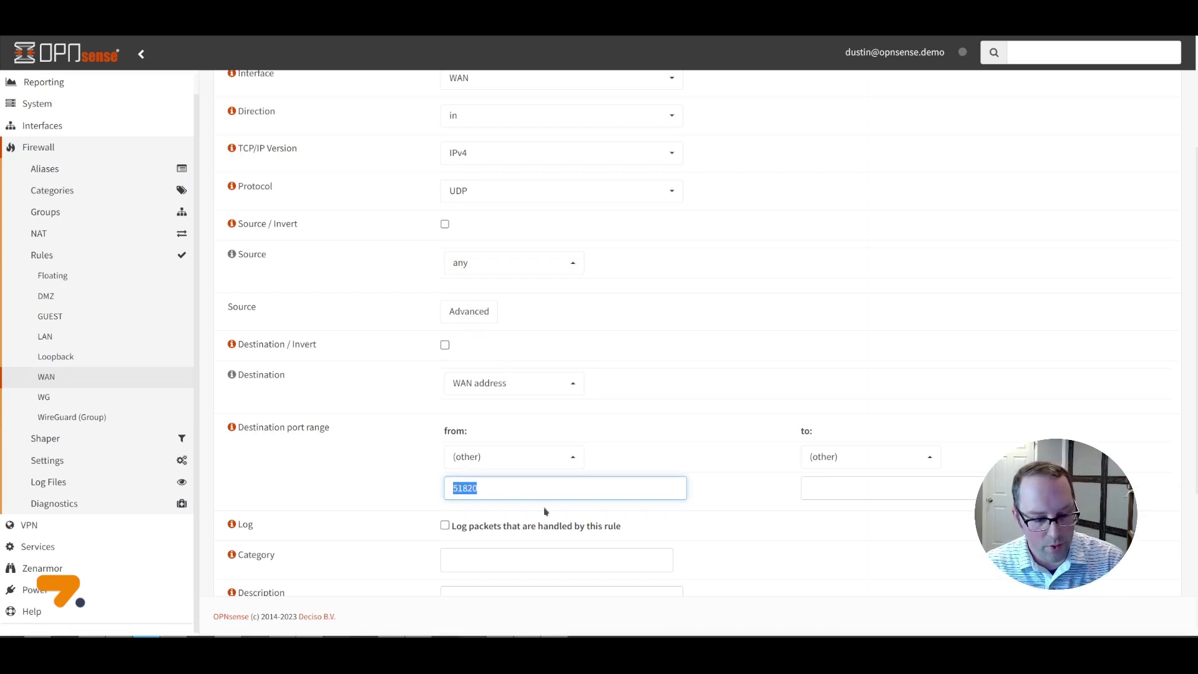
{"action": "left_click", "coordinate": [876, 481]}
{"action": "key", "text": "ctrl+v"}
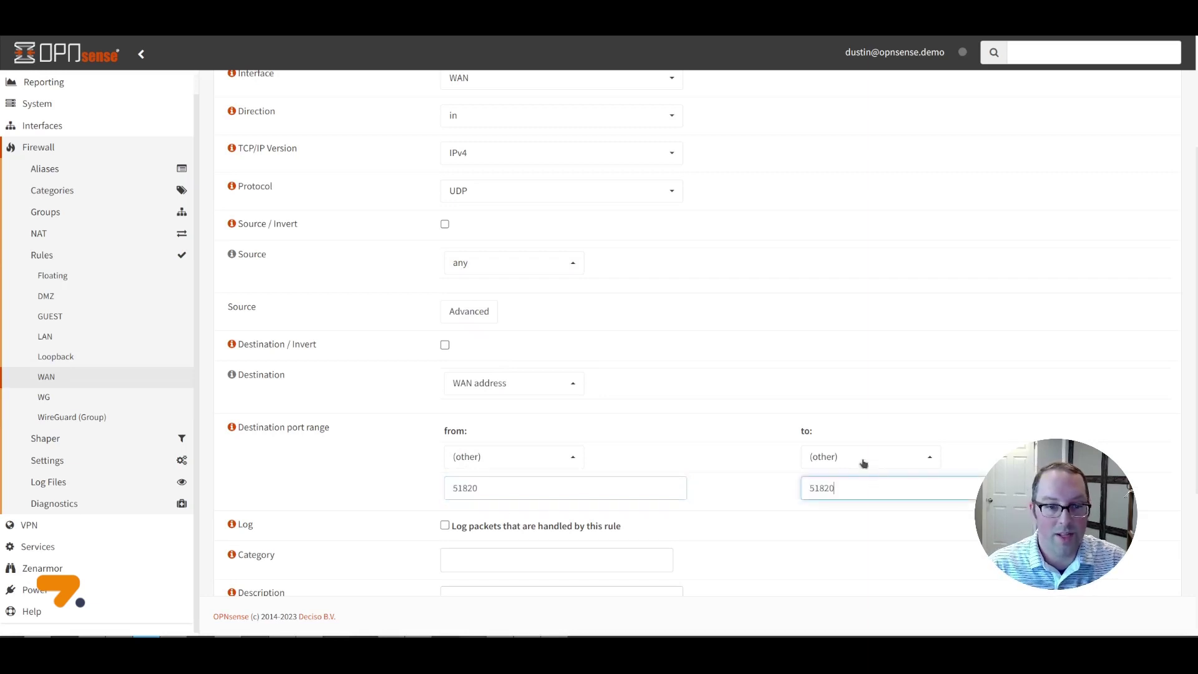
- Describe the rule 'Allow access to WG', save it, and apply the firewall changes
{"action": "scroll", "coordinate": [742, 468], "scroll_direction": "down", "scroll_amount": 3}
{"action": "scroll", "coordinate": [728, 467], "scroll_direction": "down", "scroll_amount": 1}
{"action": "left_click", "coordinate": [508, 365]}
{"action": "type", "text": "Allow access to WG"}
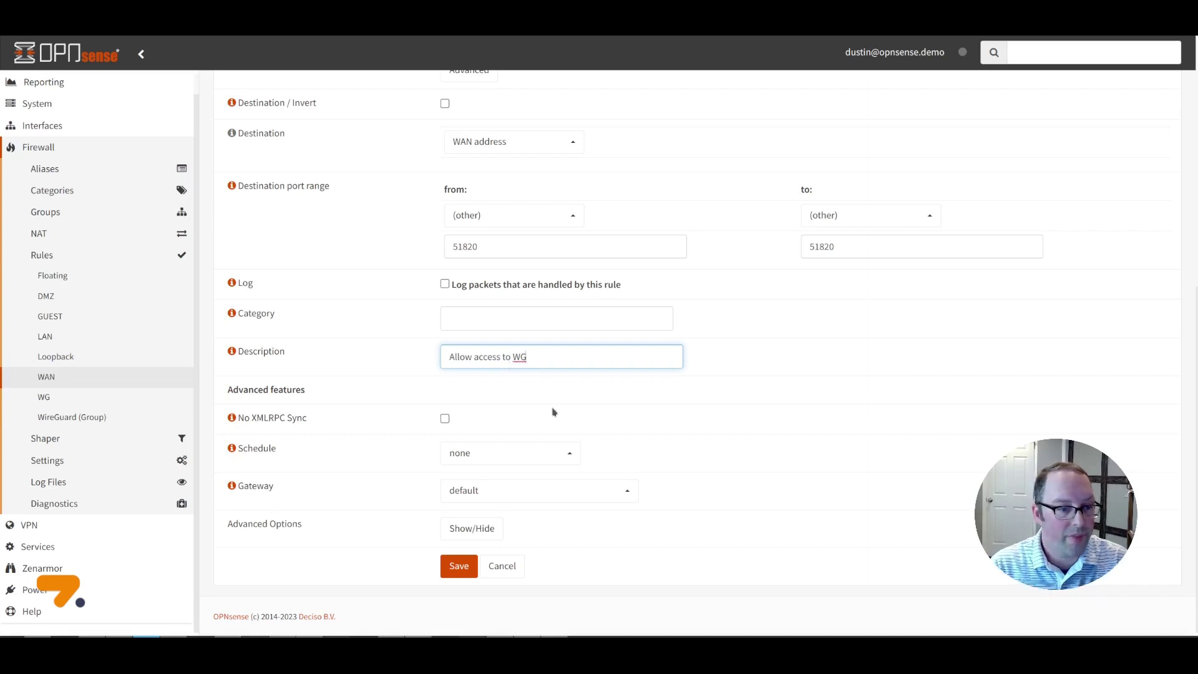
{"action": "left_click", "coordinate": [459, 566]}
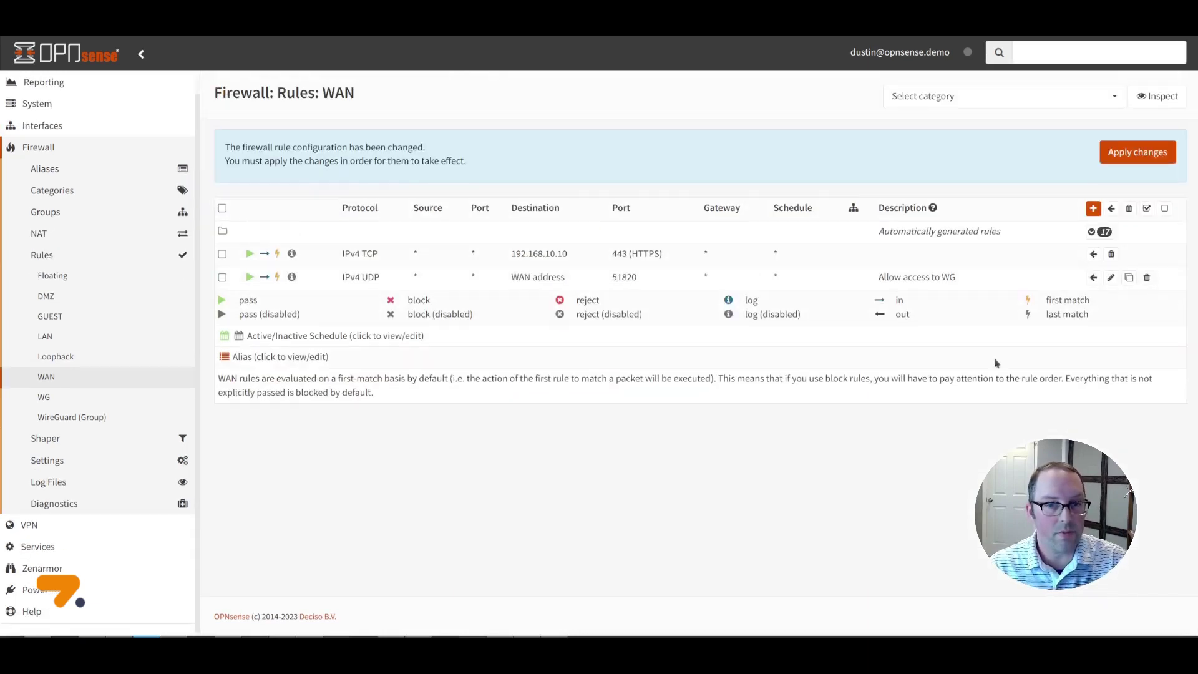
{"action": "left_click", "coordinate": [1149, 153]}
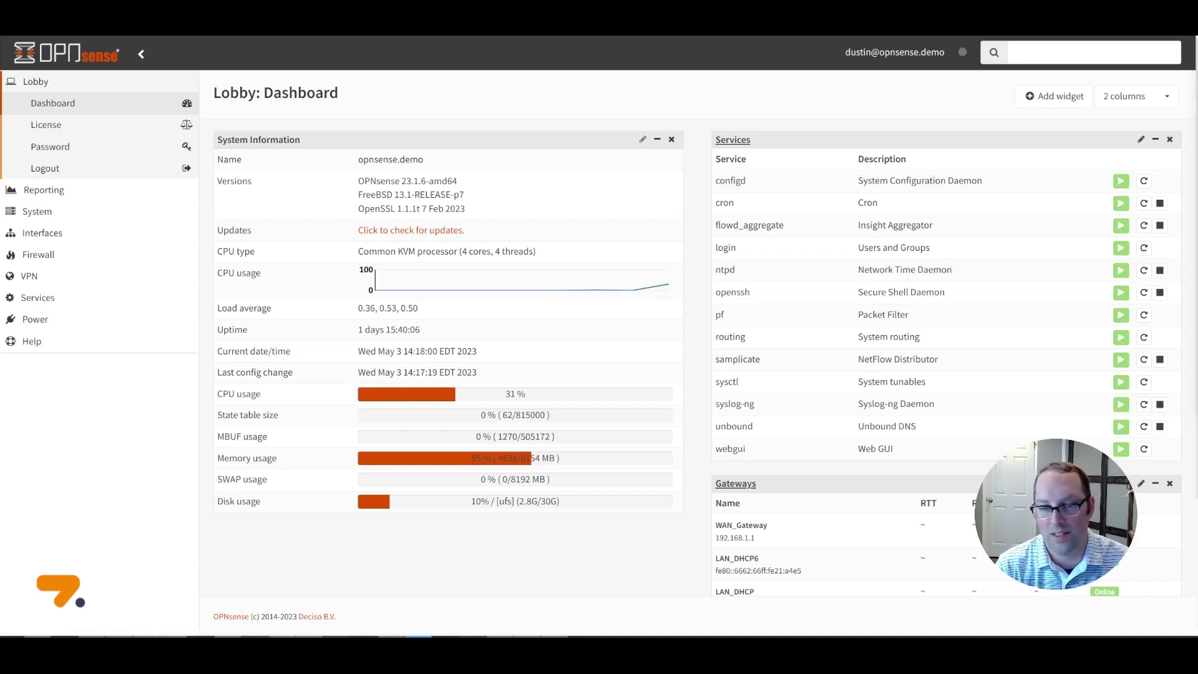
- Install the os-sunnyvalley plugin from System > Firmware > Plugins
{"action": "left_click", "coordinate": [53, 213]}
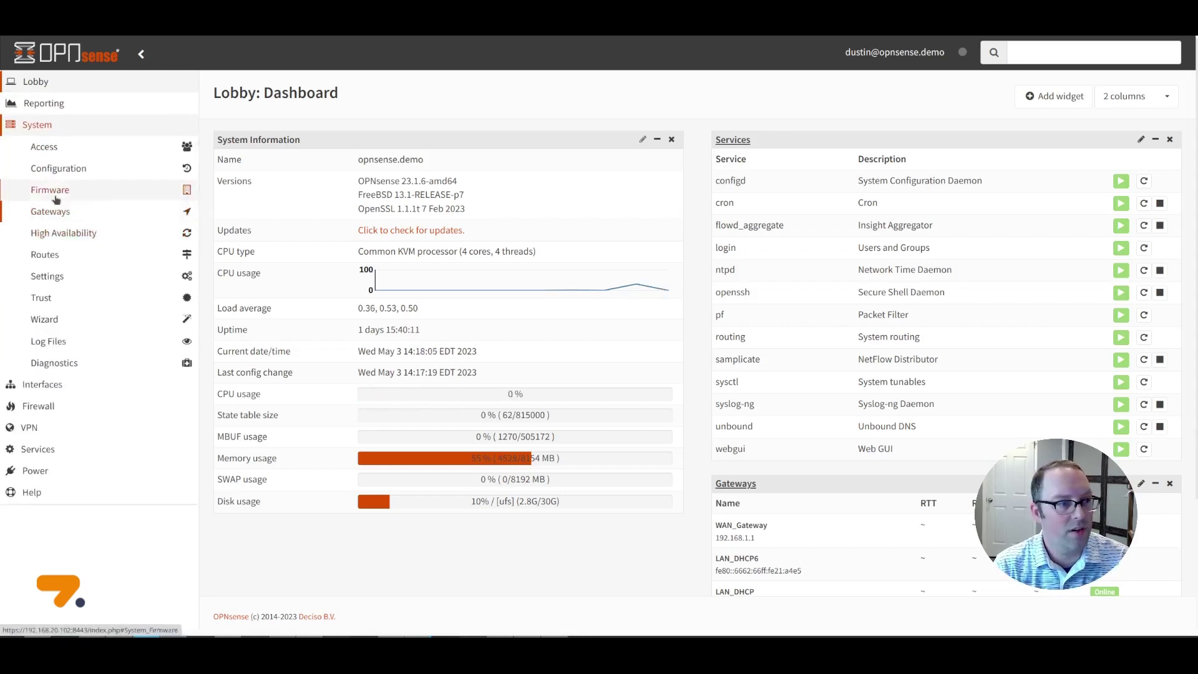
{"action": "left_click", "coordinate": [55, 195]}
{"action": "left_click", "coordinate": [91, 295]}
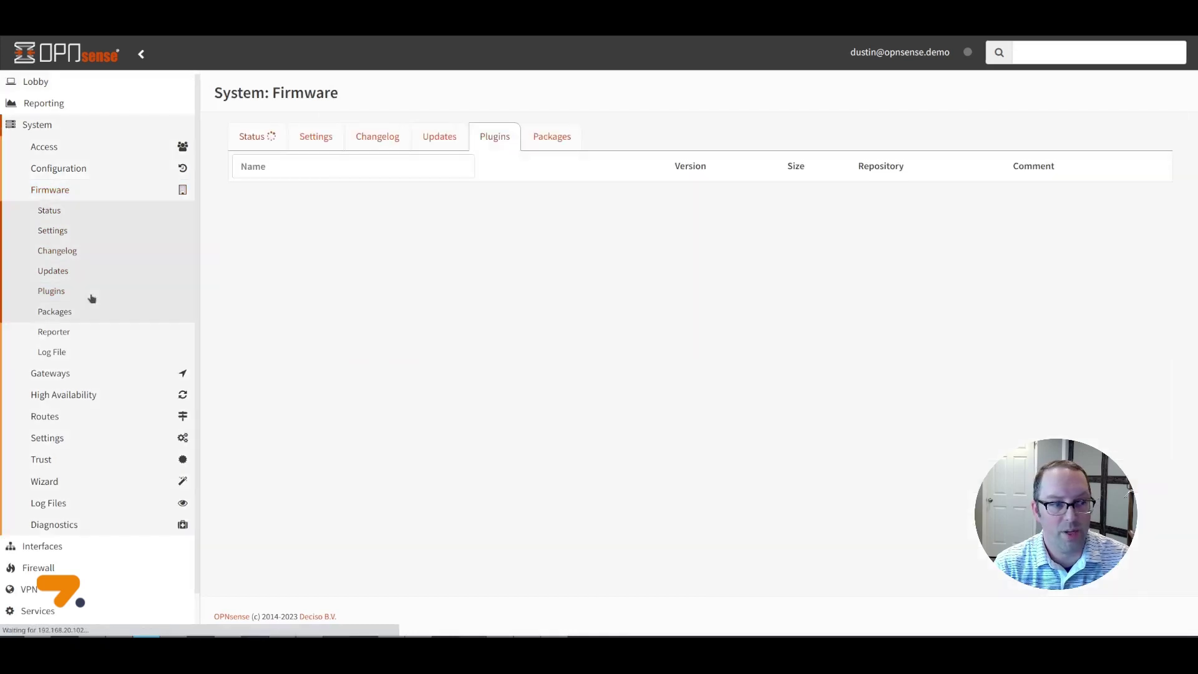
{"action": "left_click", "coordinate": [337, 167]}
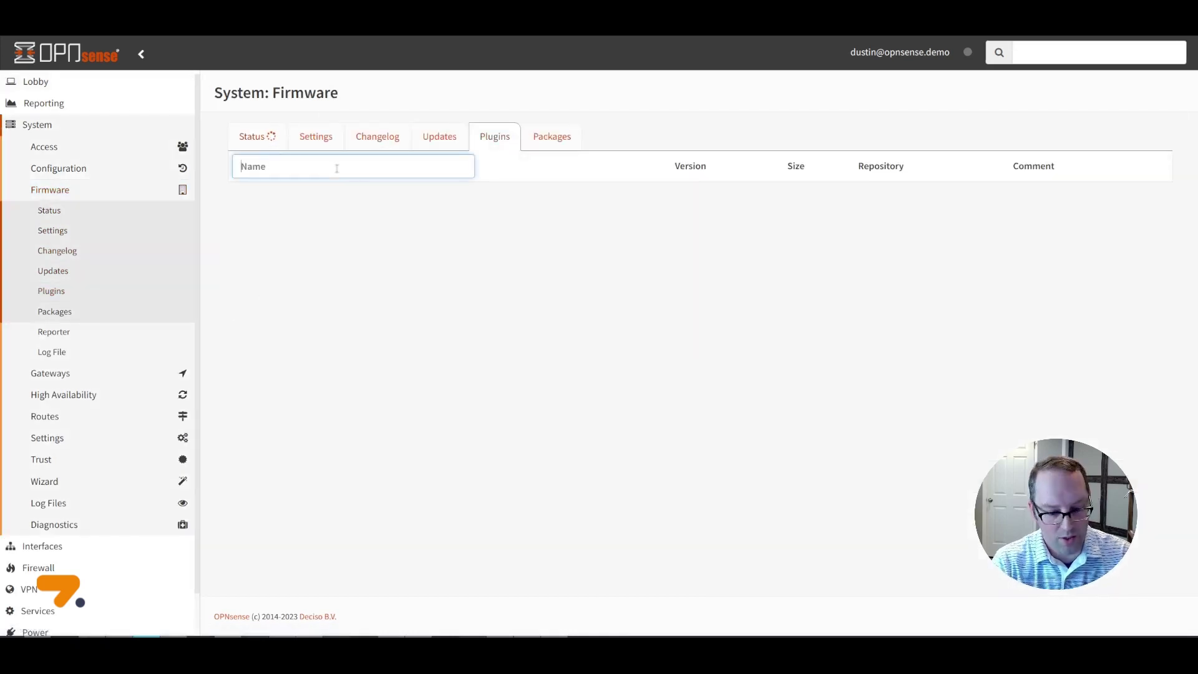
{"action": "type", "text": "os-"}
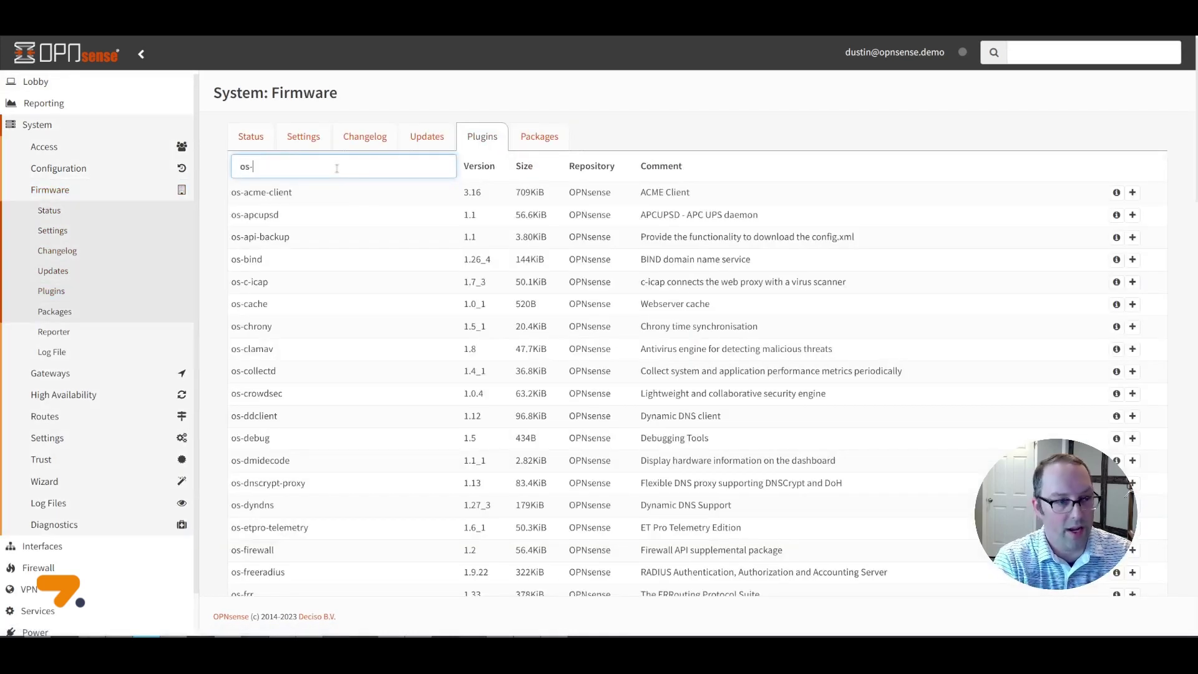
{"action": "type", "text": "sun"}
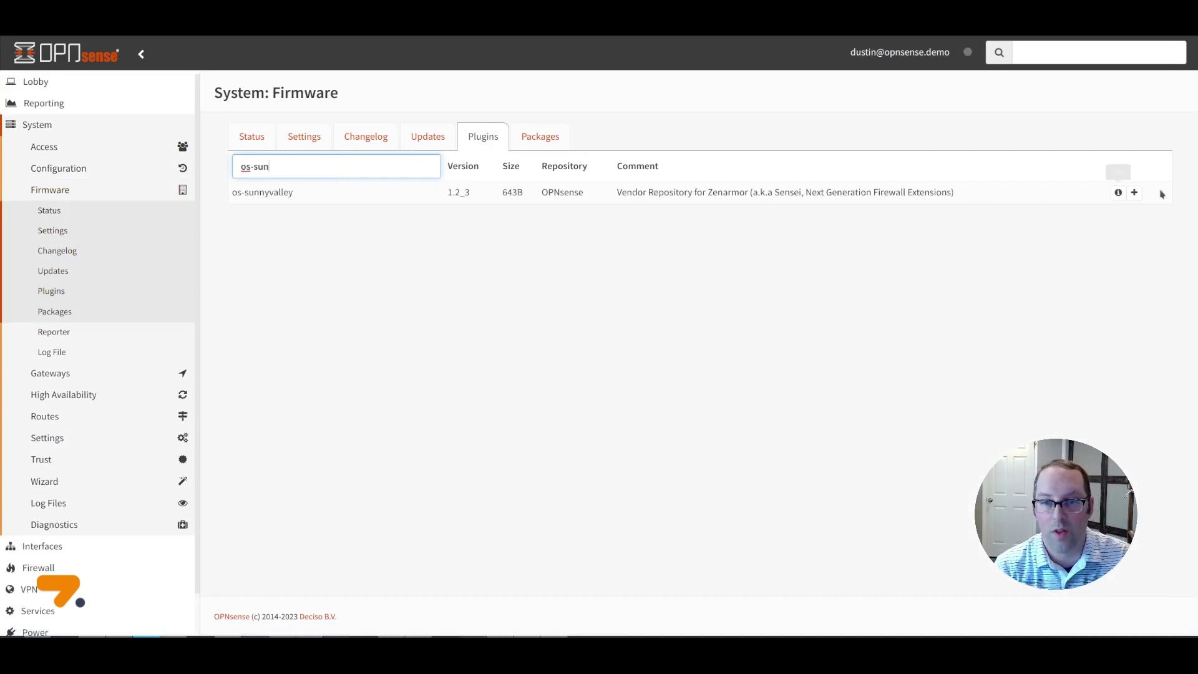
{"action": "left_click", "coordinate": [1134, 192]}
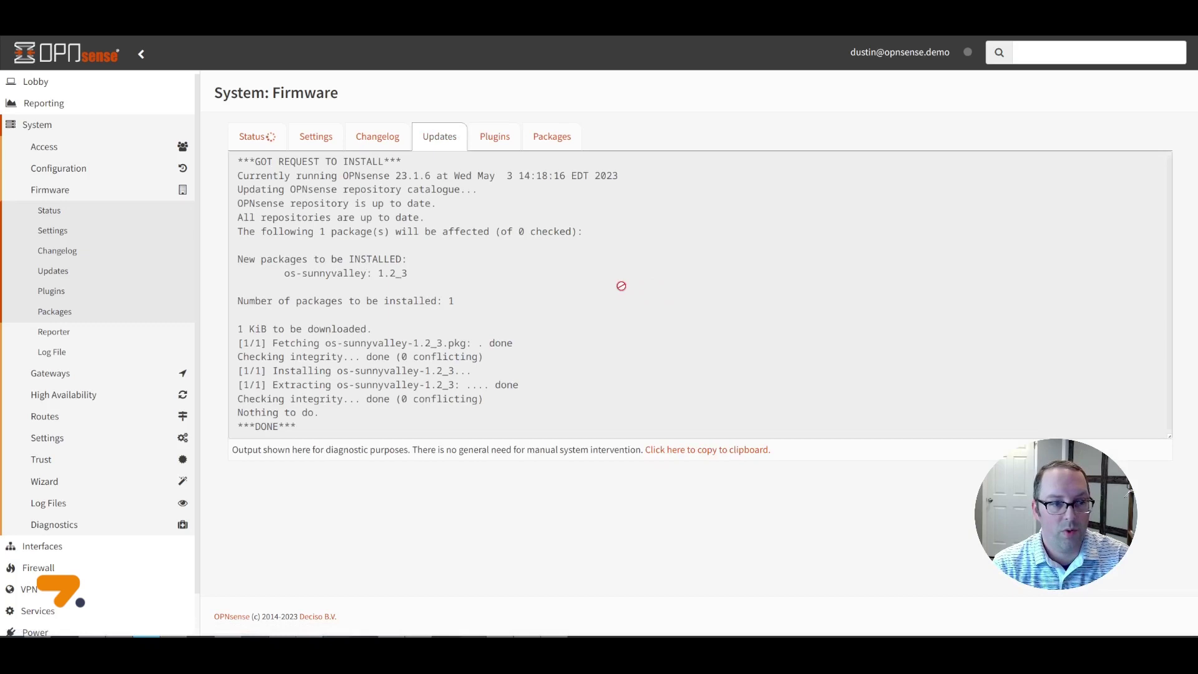
- Install the os-sensei Zenarmor plugin, confirming the third-party software prompt
{"action": "left_click", "coordinate": [496, 141]}
{"action": "left_click", "coordinate": [324, 164]}
{"action": "type", "text": "os-sensei"}
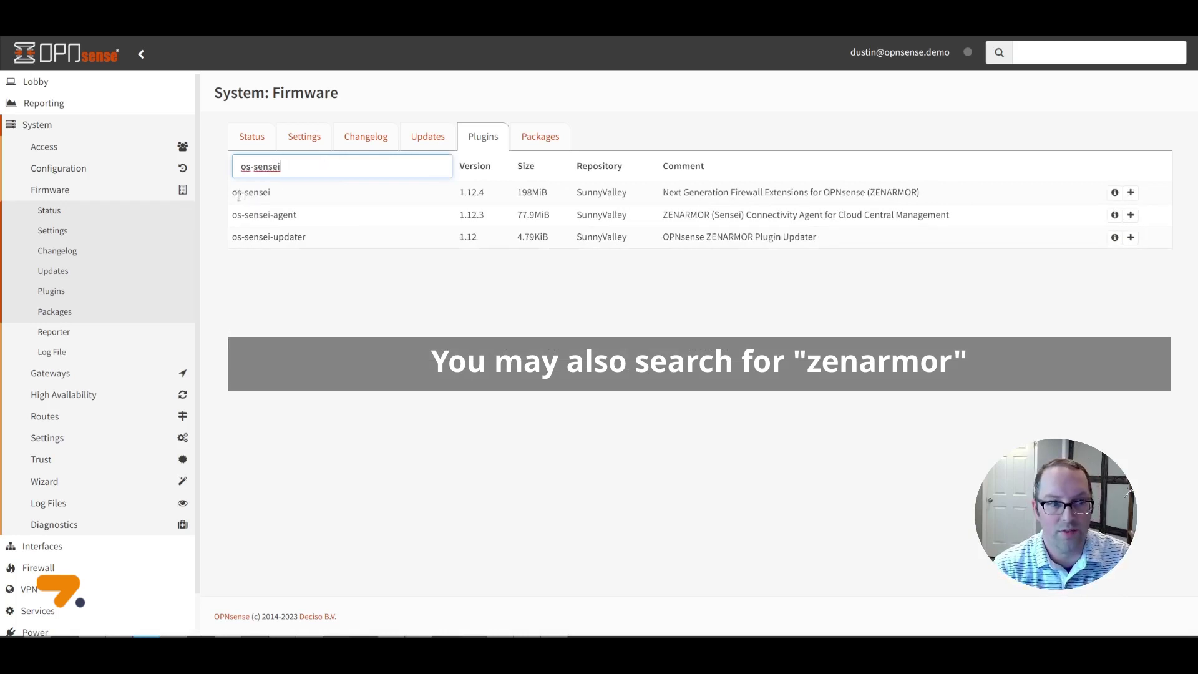
{"action": "left_click", "coordinate": [1130, 193]}
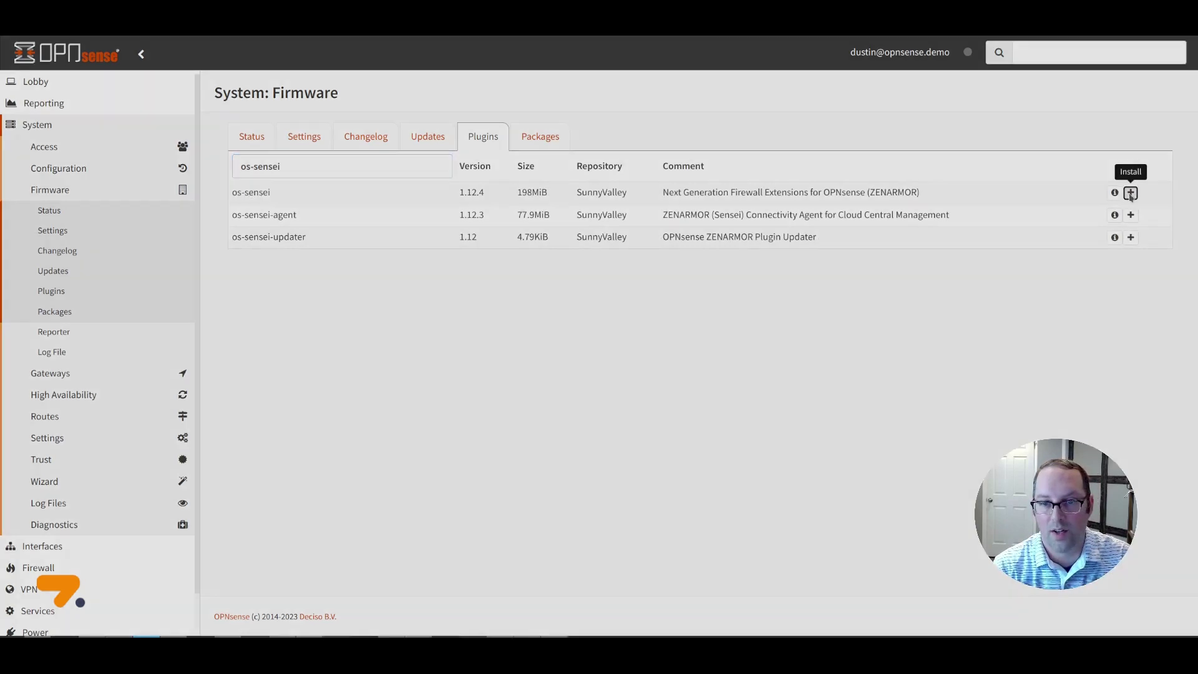
{"action": "left_click", "coordinate": [731, 185]}
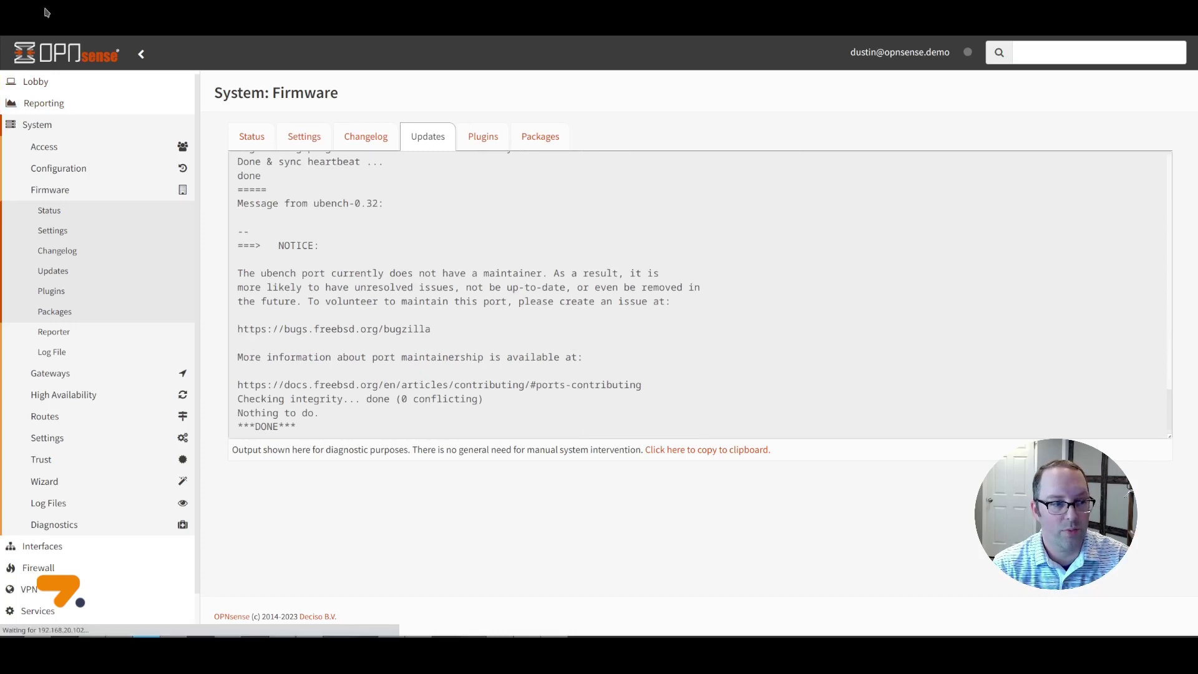
{"action": "scroll", "coordinate": [75, 543], "scroll_direction": "down", "scroll_amount": 2}
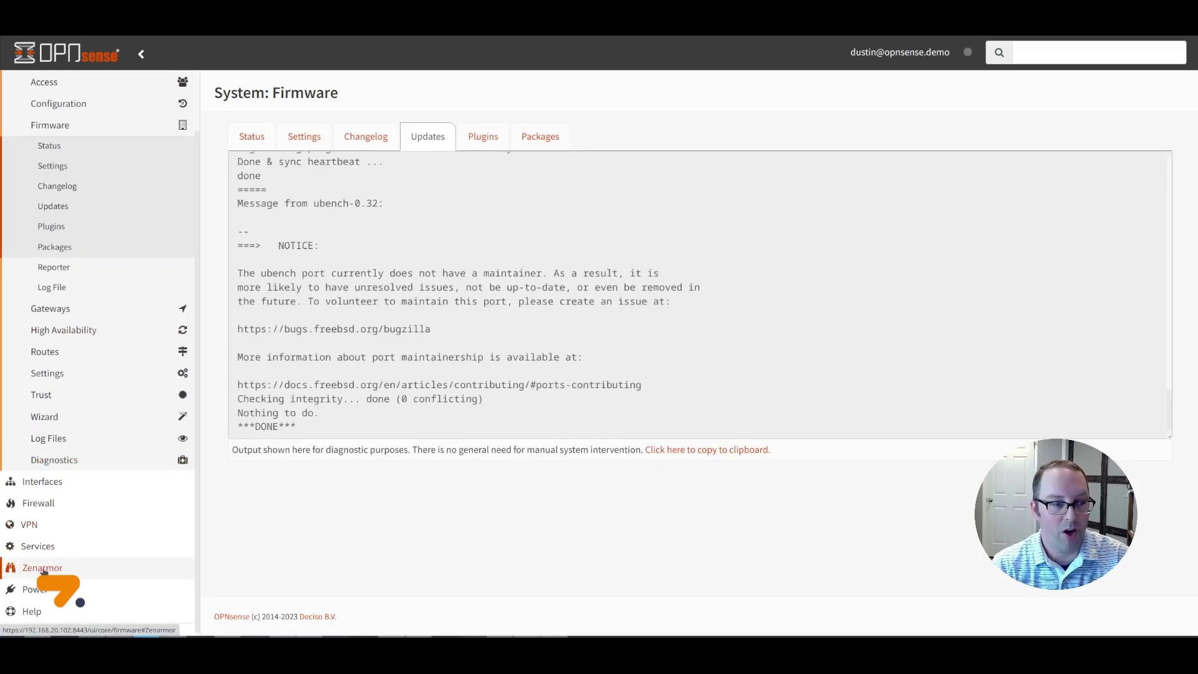
- Launch Zenarmor's initial setup wizard, accept the terms of service, and run the hardware check
{"action": "left_click", "coordinate": [44, 569]}
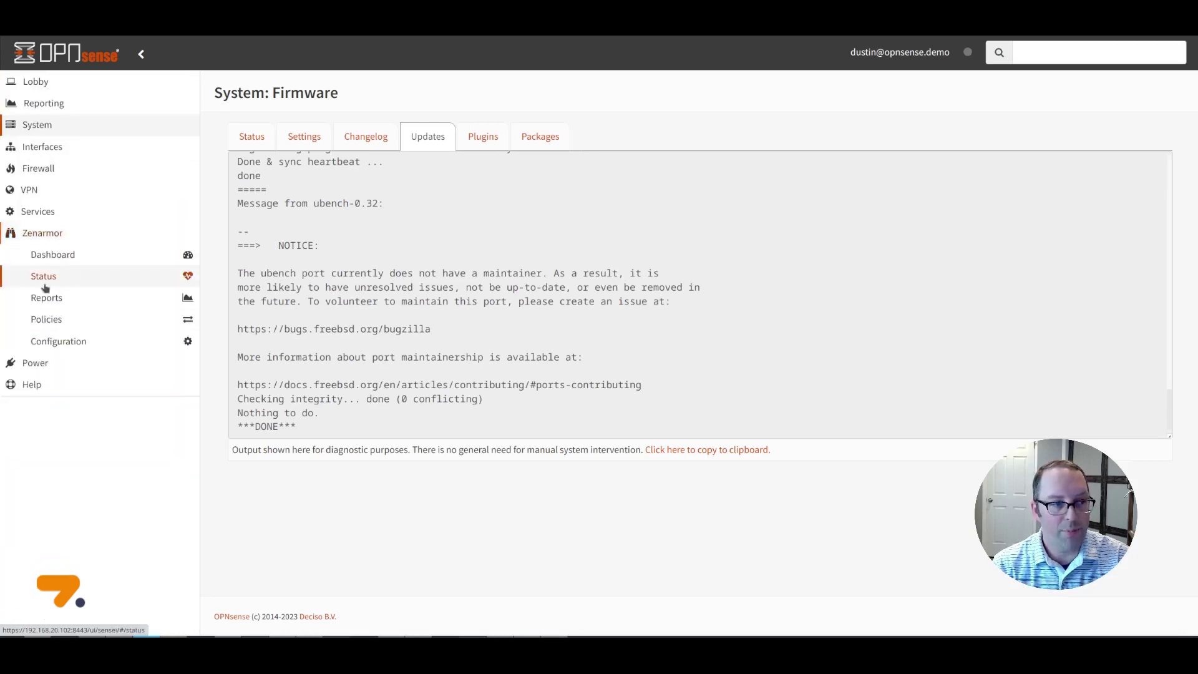
{"action": "left_click", "coordinate": [46, 286]}
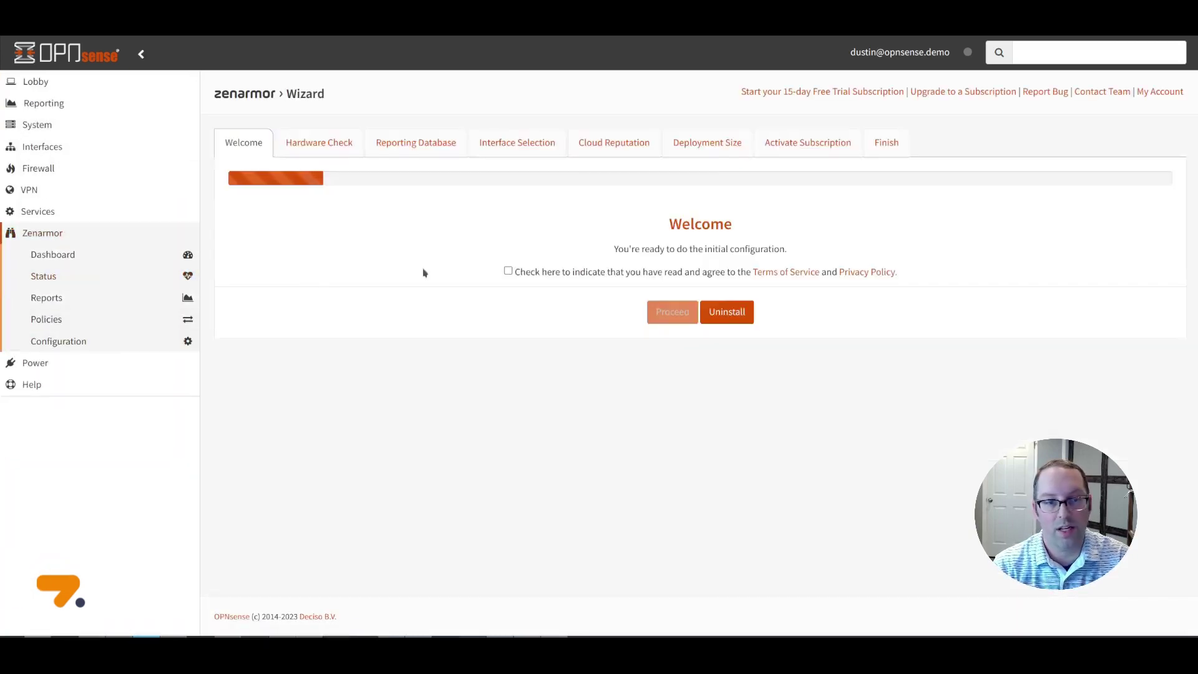
{"action": "left_click", "coordinate": [508, 271]}
{"action": "left_click", "coordinate": [669, 312]}
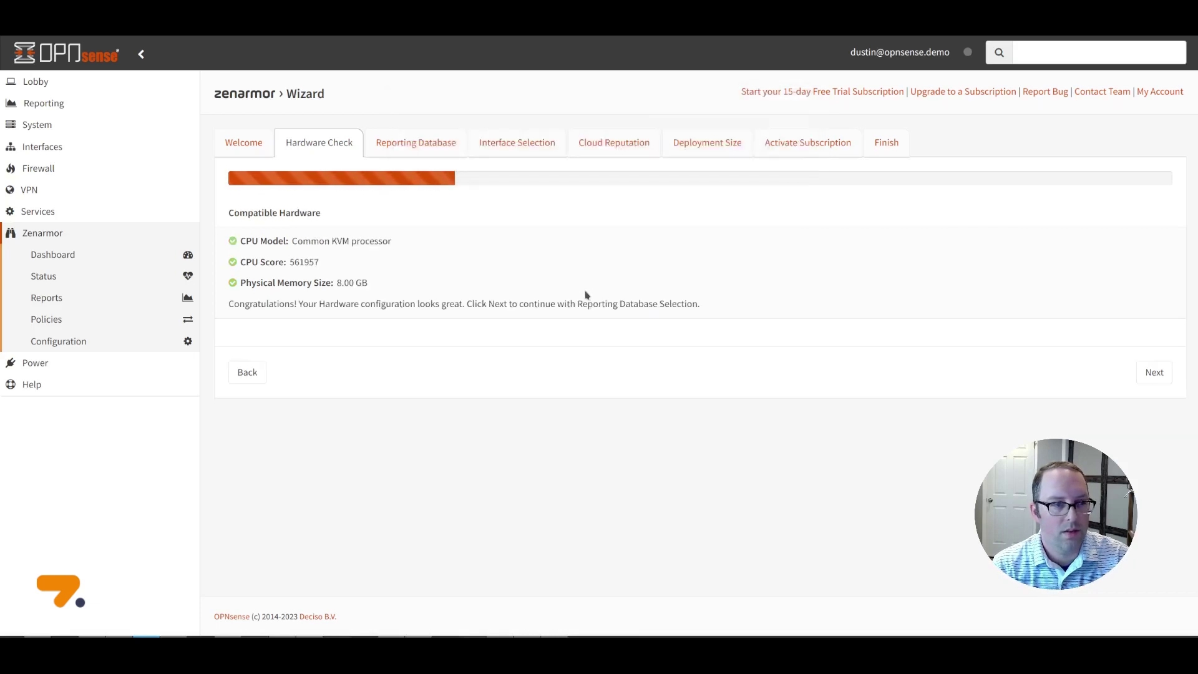
- Install Zenarmor's local Elasticsearch reporting database and confirm the successful install
{"action": "left_click", "coordinate": [1153, 374]}
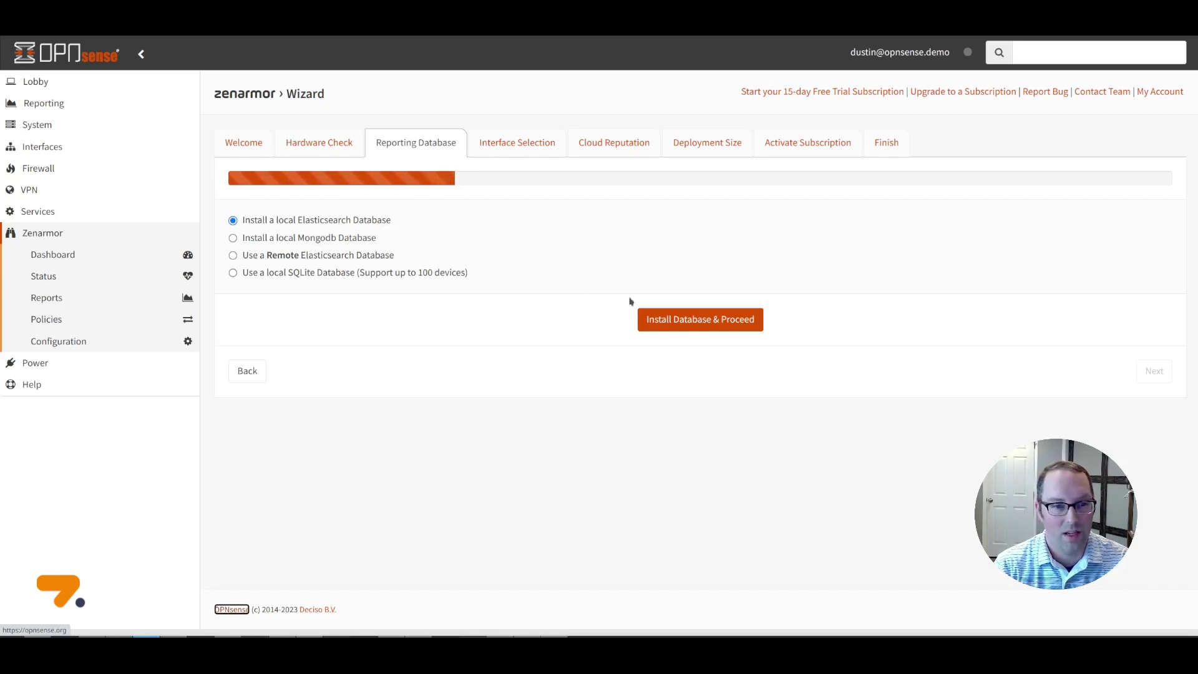
{"action": "left_click", "coordinate": [695, 320]}
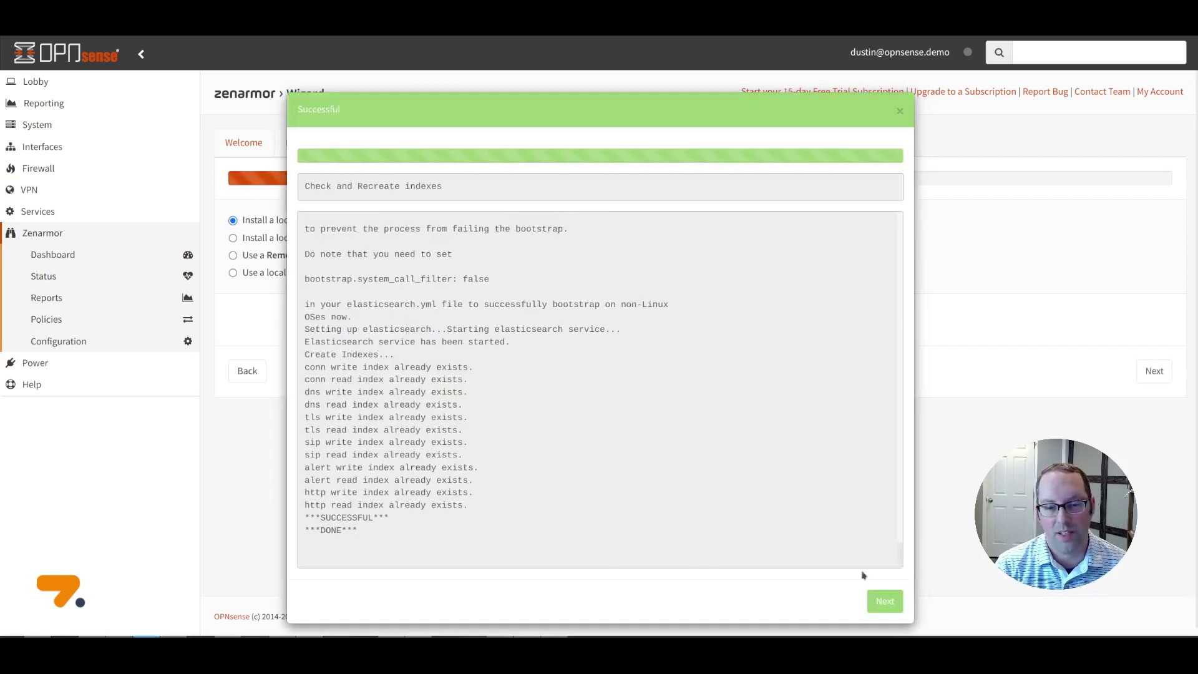
{"action": "left_click", "coordinate": [887, 606]}
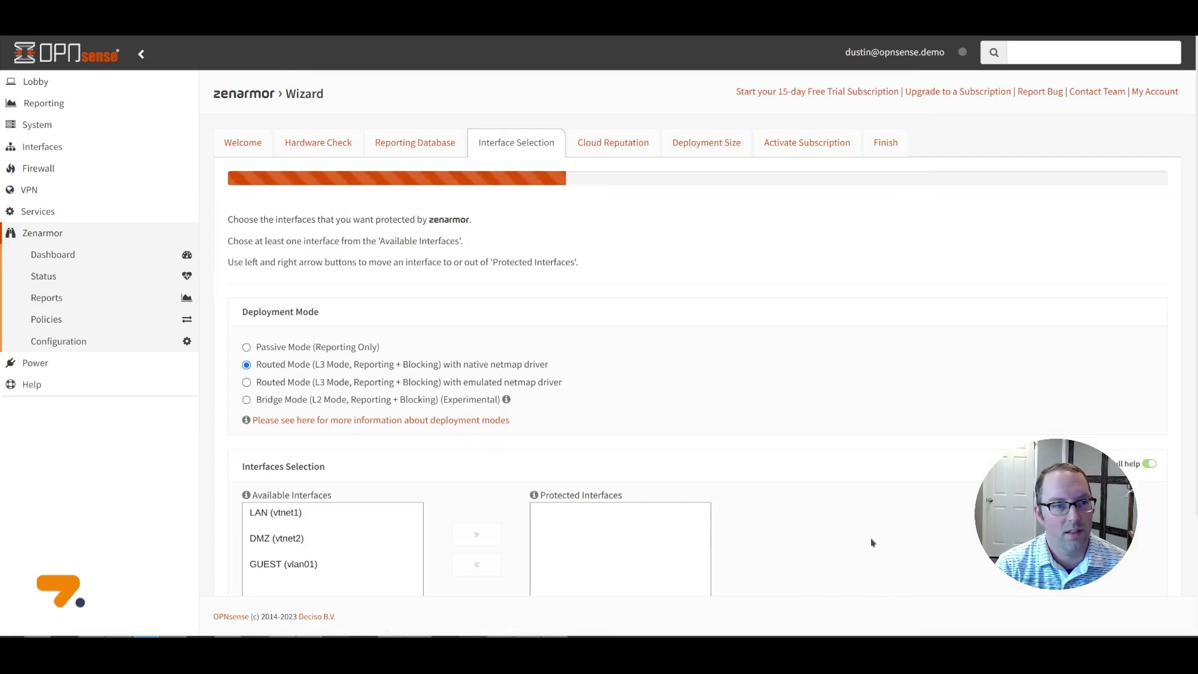
- Move DMZ (vtnet2) from Available Interfaces into Zenarmor's protected interfaces in Routed Mode
{"action": "scroll", "coordinate": [816, 457], "scroll_direction": "down", "scroll_amount": 2}
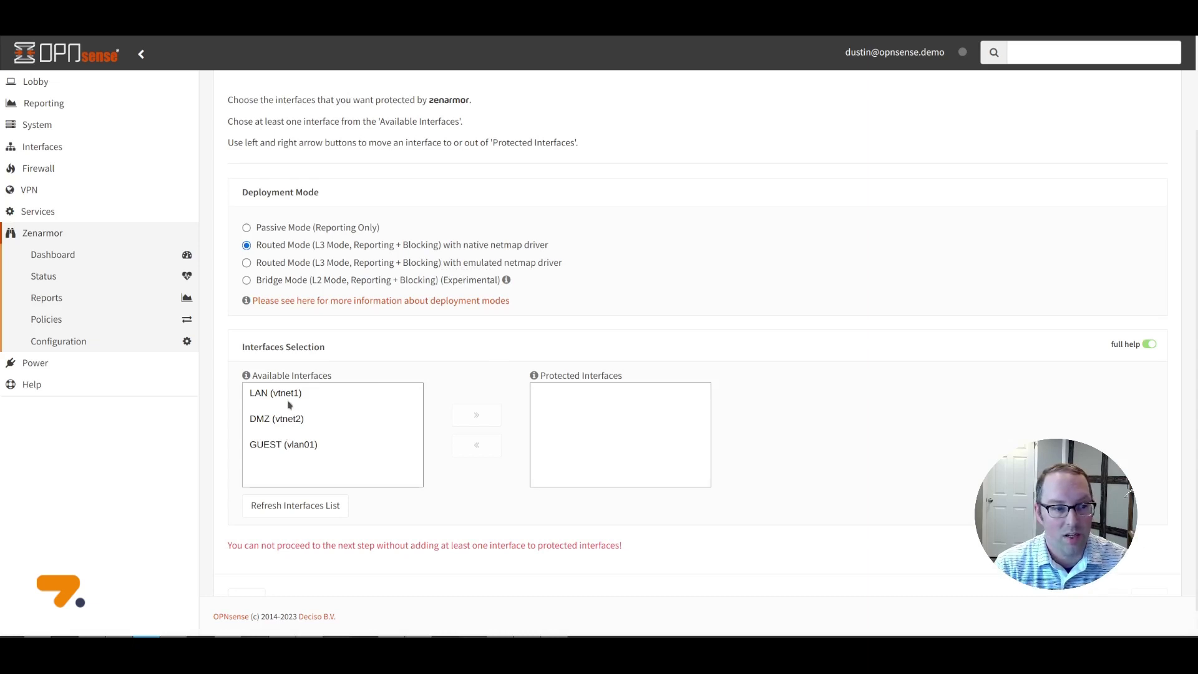
{"action": "left_click", "coordinate": [274, 419]}
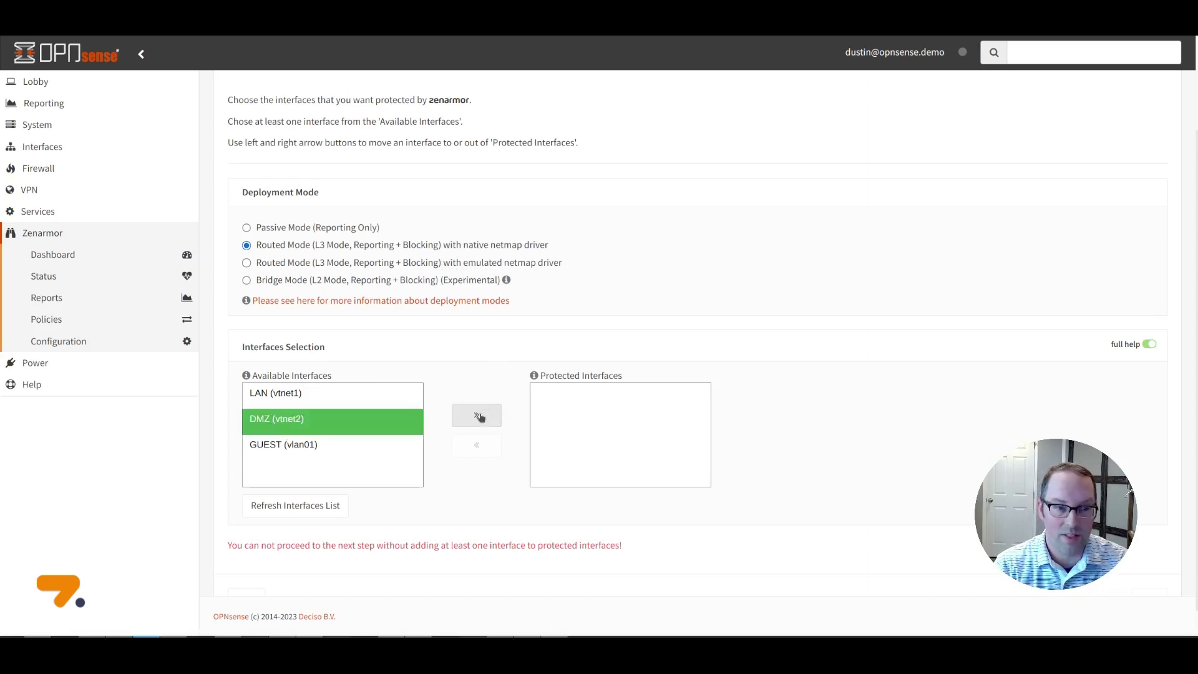
{"action": "left_click", "coordinate": [476, 415]}
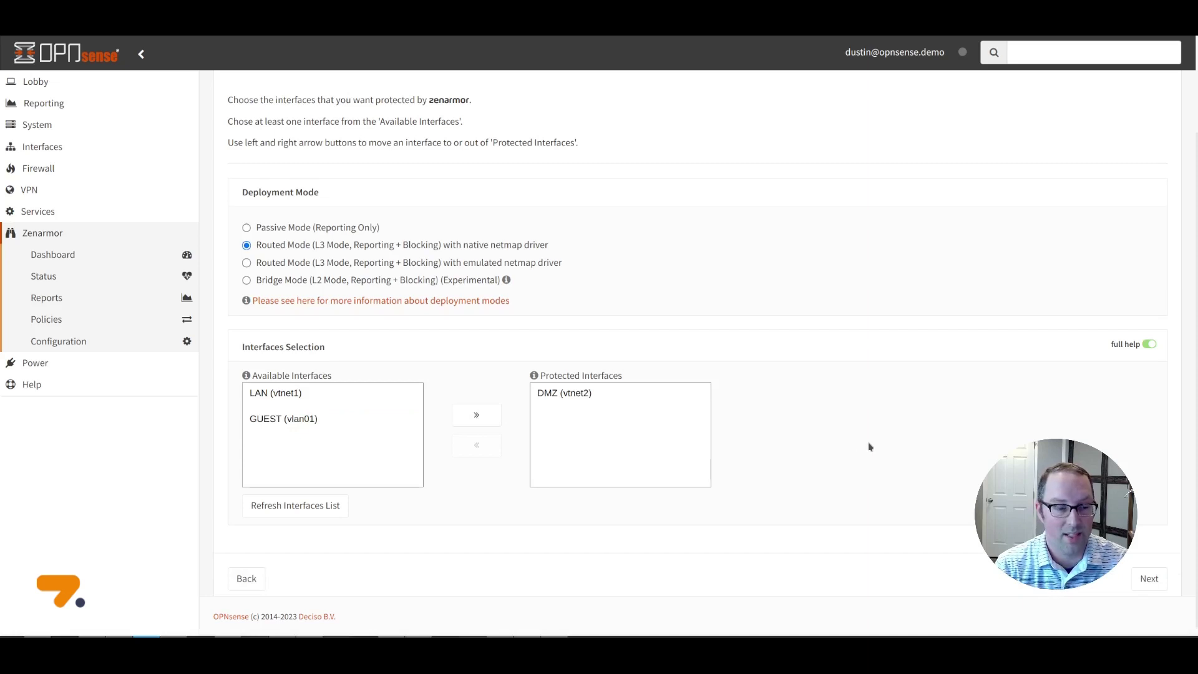
{"action": "scroll", "coordinate": [870, 446], "scroll_direction": "down", "scroll_amount": 1}
{"action": "left_click", "coordinate": [1150, 568]}
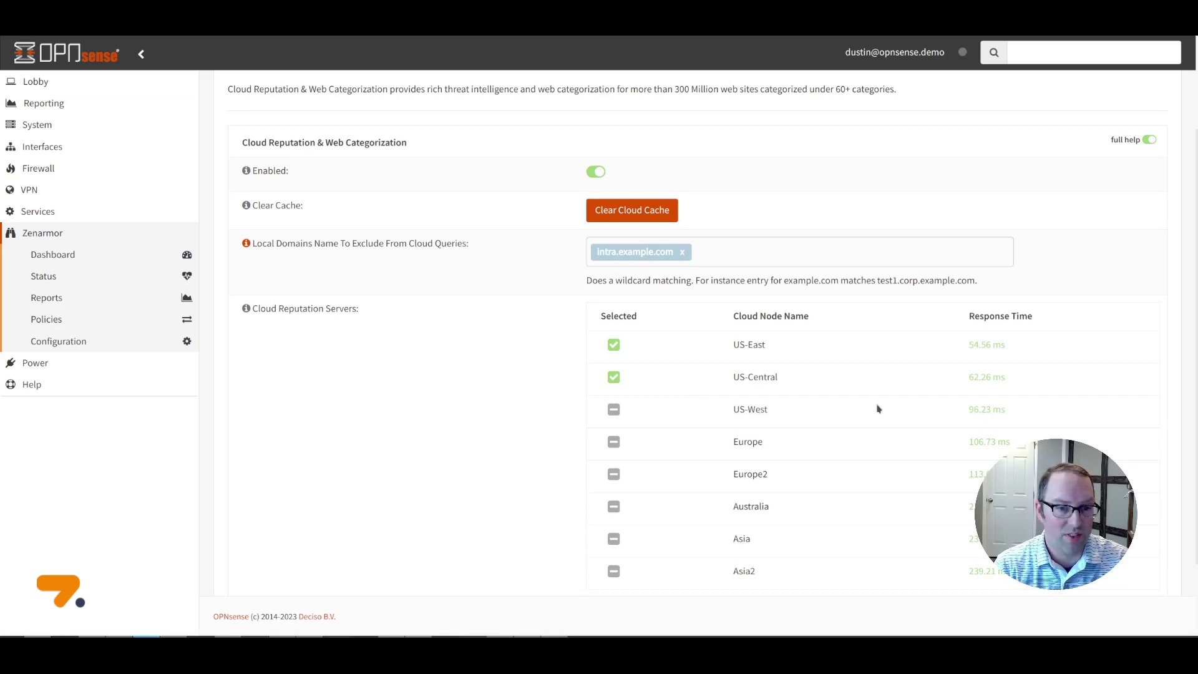
- Accept the default Cloud Reputation settings and keep the Medium (100 concurrent users) deployment size
{"action": "scroll", "coordinate": [877, 409], "scroll_direction": "down", "scroll_amount": 2}
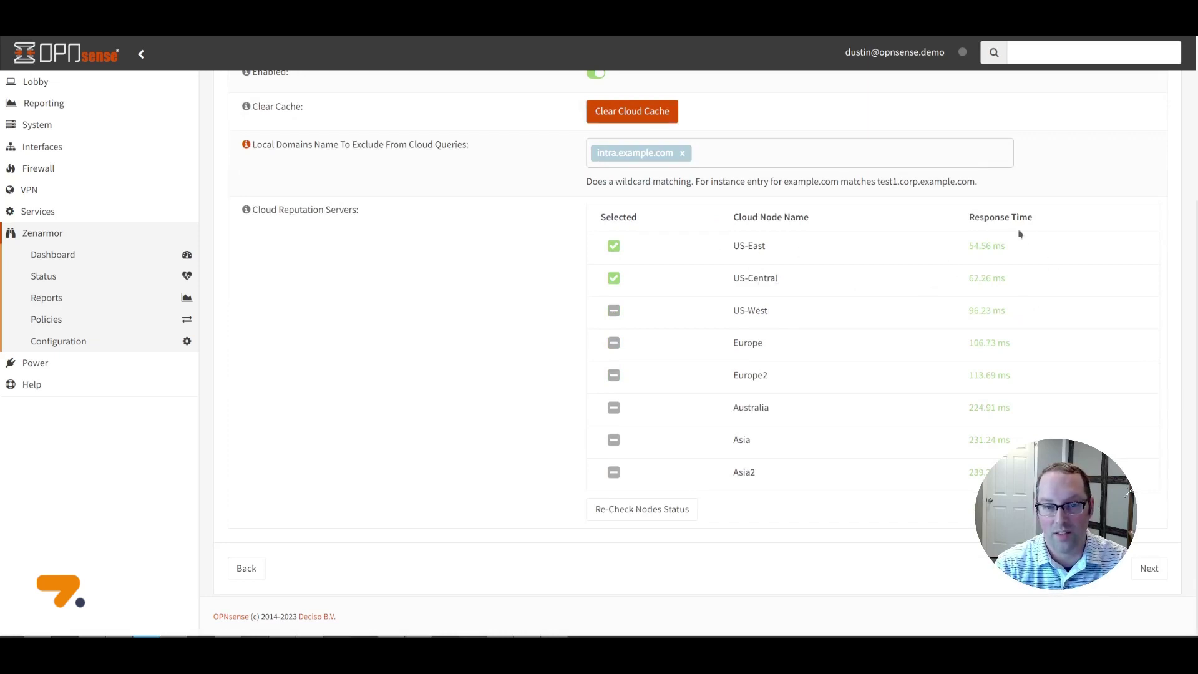
{"action": "left_click", "coordinate": [1148, 568]}
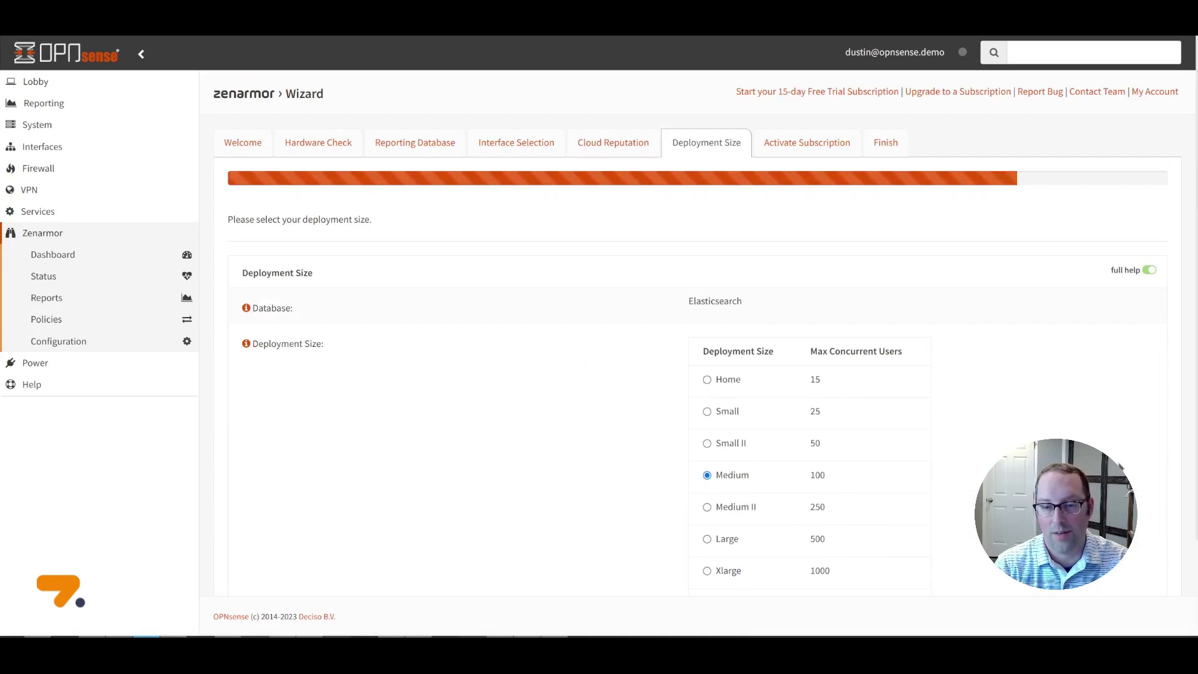
{"action": "scroll", "coordinate": [697, 349], "scroll_direction": "down", "scroll_amount": 2}
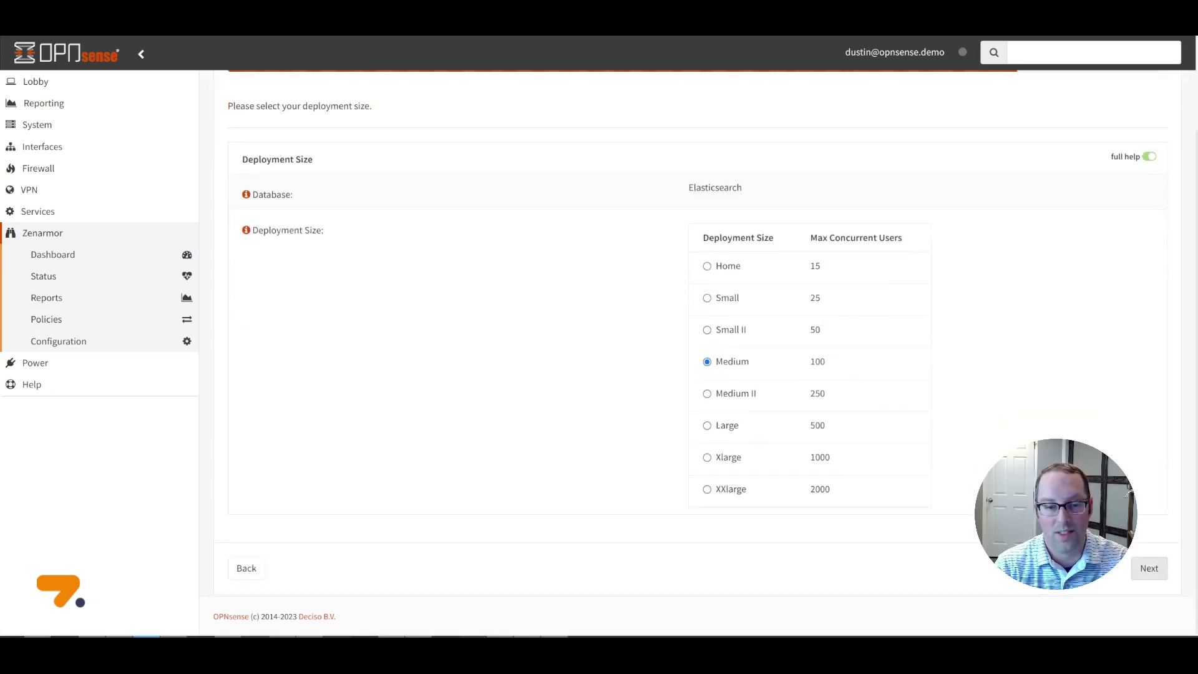